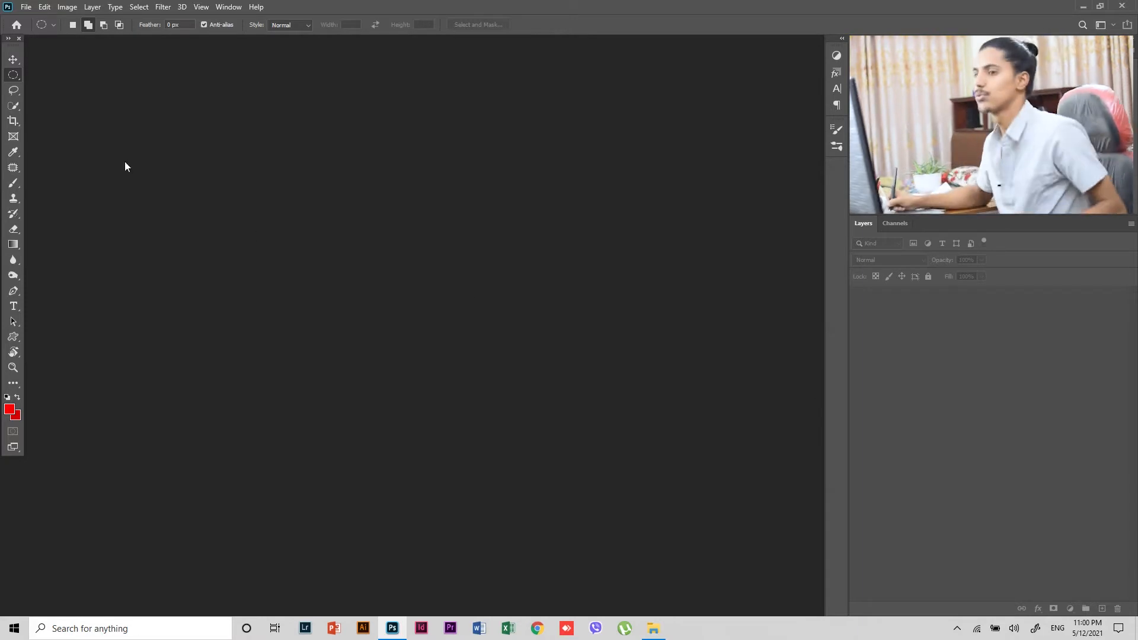
- Shift the floating toolbar slightly away from the window's edge and activate the Rectangular Marquee tool
{"action": "left_click_drag", "start_coordinate": [17, 47], "coordinate": [28, 51]}
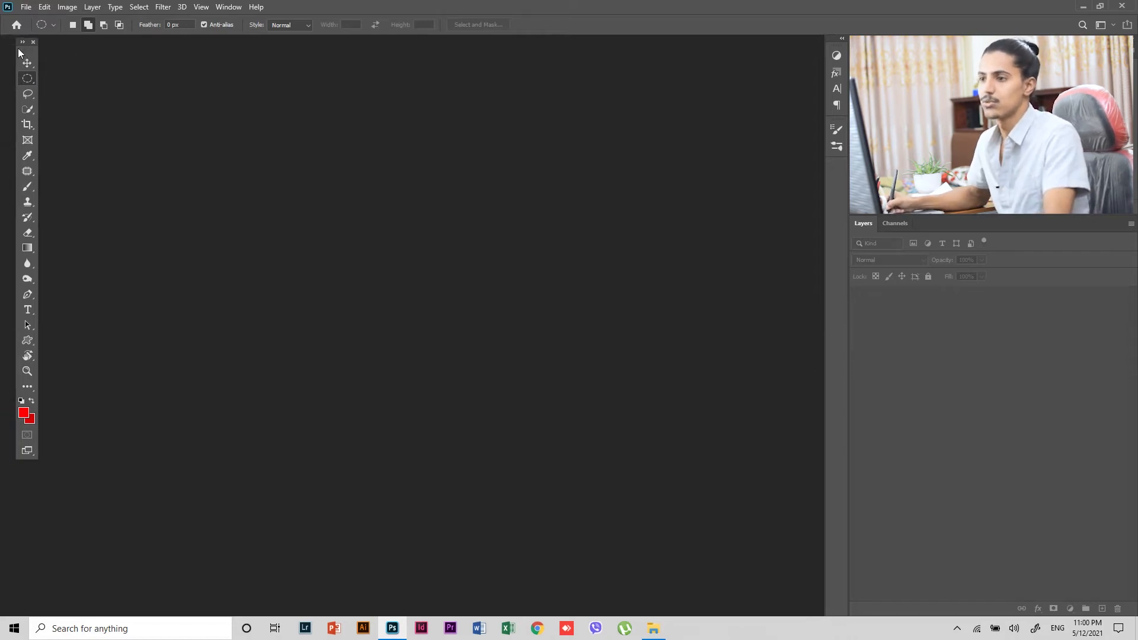
{"action": "left_click_drag", "start_coordinate": [29, 51], "coordinate": [22, 54]}
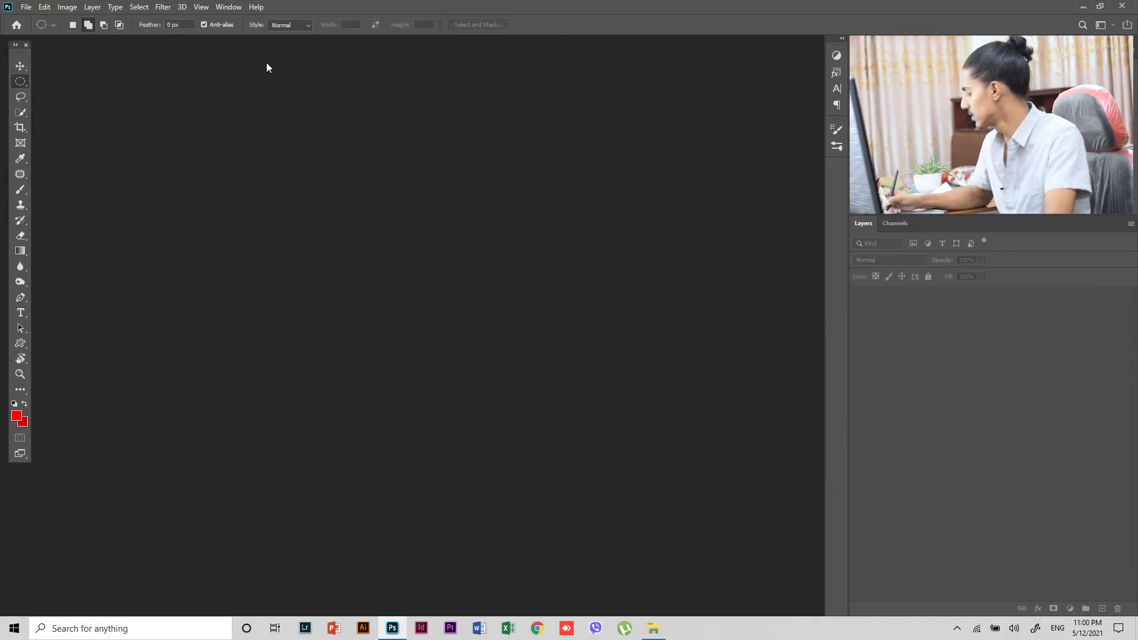
{"action": "right_click", "coordinate": [19, 87]}
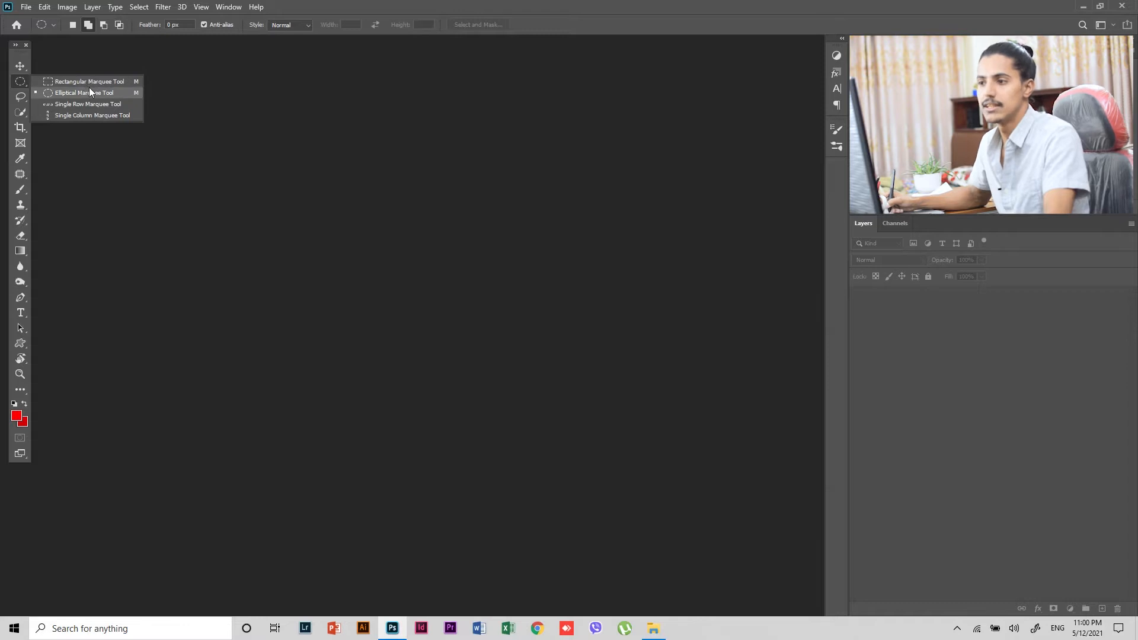
{"action": "left_click", "coordinate": [90, 82]}
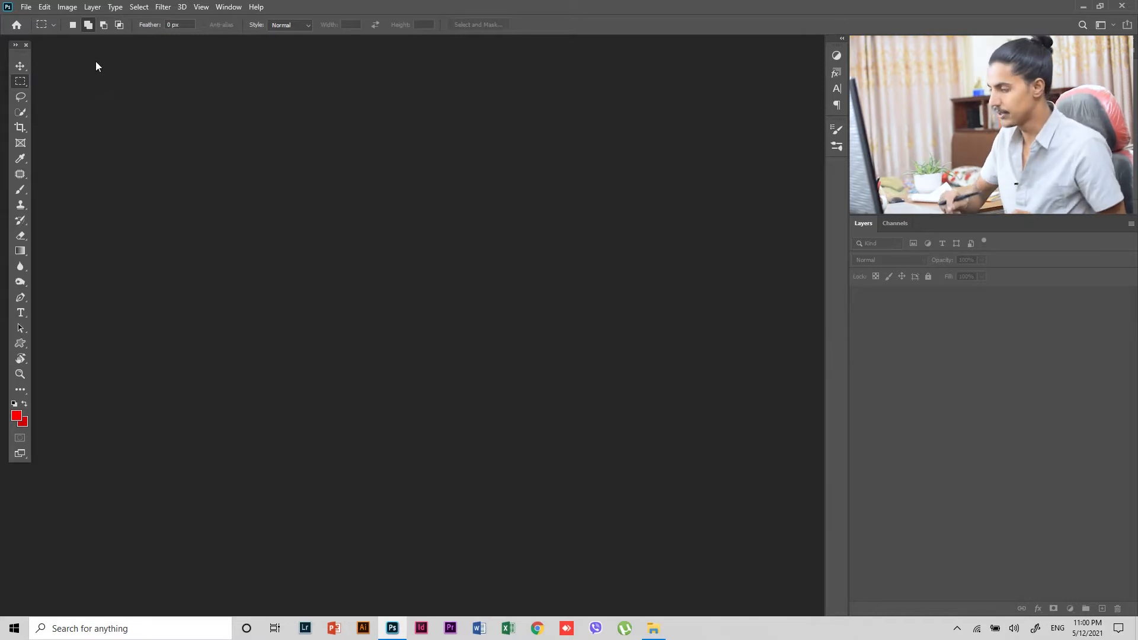
- Open the beach-5483065_1920.jpg image from the FILES folder
{"action": "key", "text": "ctrl+o"}
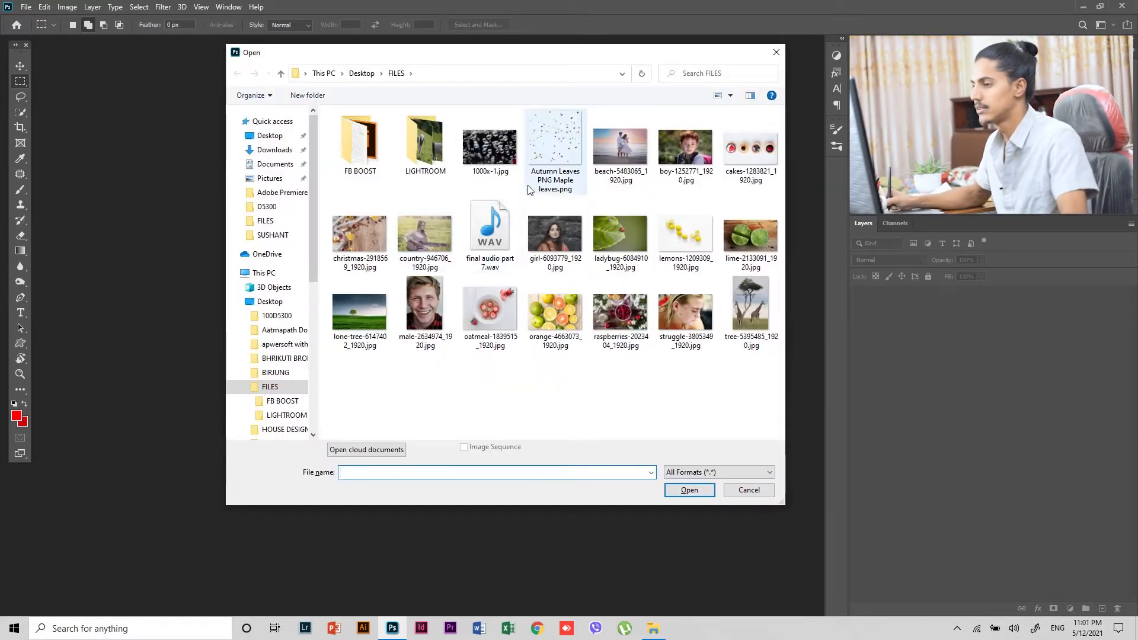
{"action": "left_click", "coordinate": [639, 177]}
{"action": "left_click", "coordinate": [690, 490]}
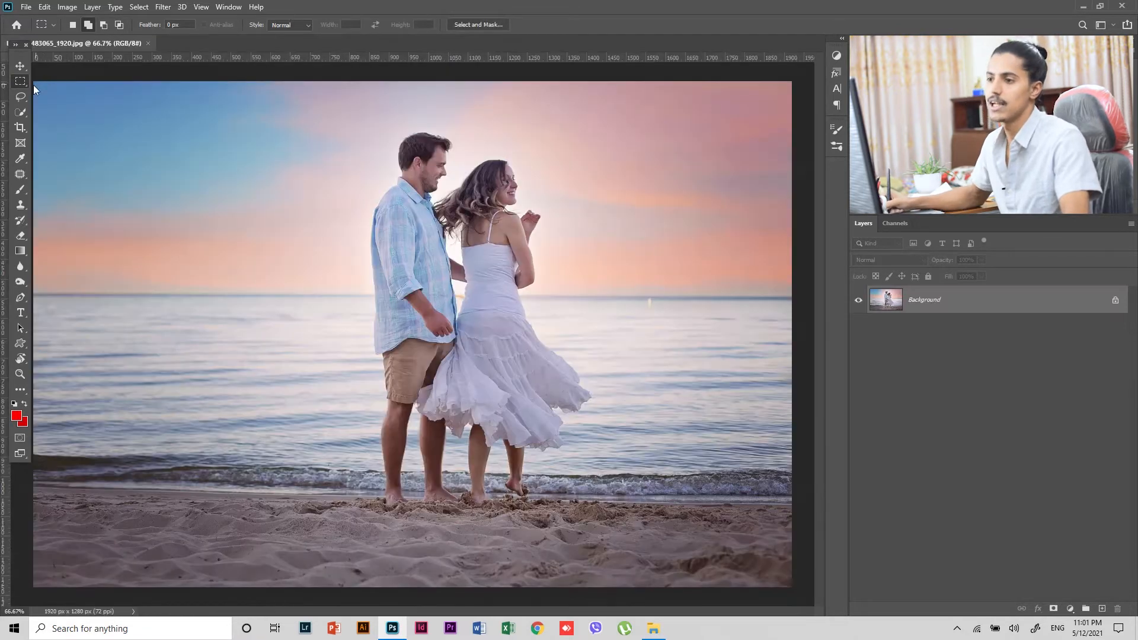
- Draw a rectangular marquee selection around the couple, from the man's head down to the shoreline
{"action": "right_click", "coordinate": [20, 81]}
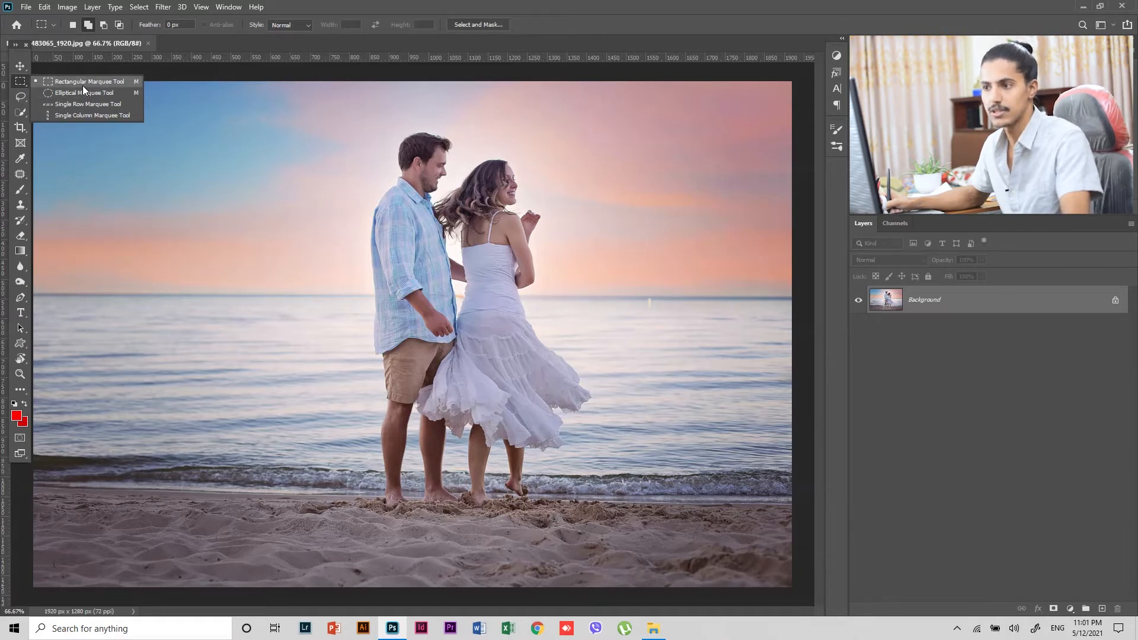
{"action": "left_click", "coordinate": [83, 82]}
{"action": "left_click_drag", "start_coordinate": [180, 140], "coordinate": [649, 487]}
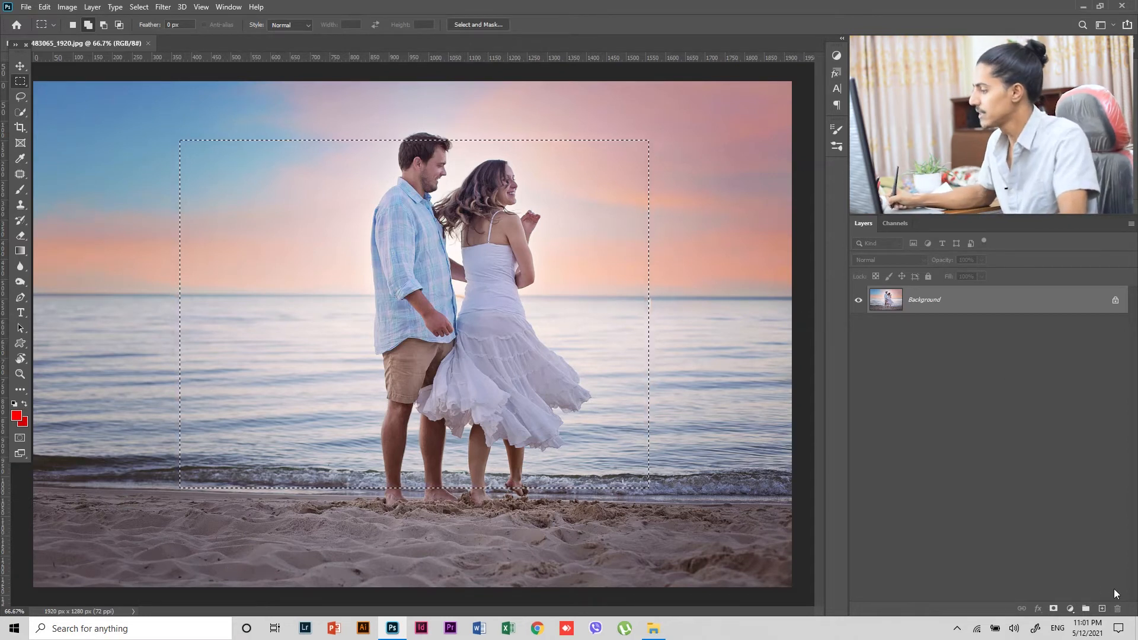
- Stroke the selection on a new layer with a 10 px red centred line and clear the selection
{"action": "left_click", "coordinate": [1102, 609]}
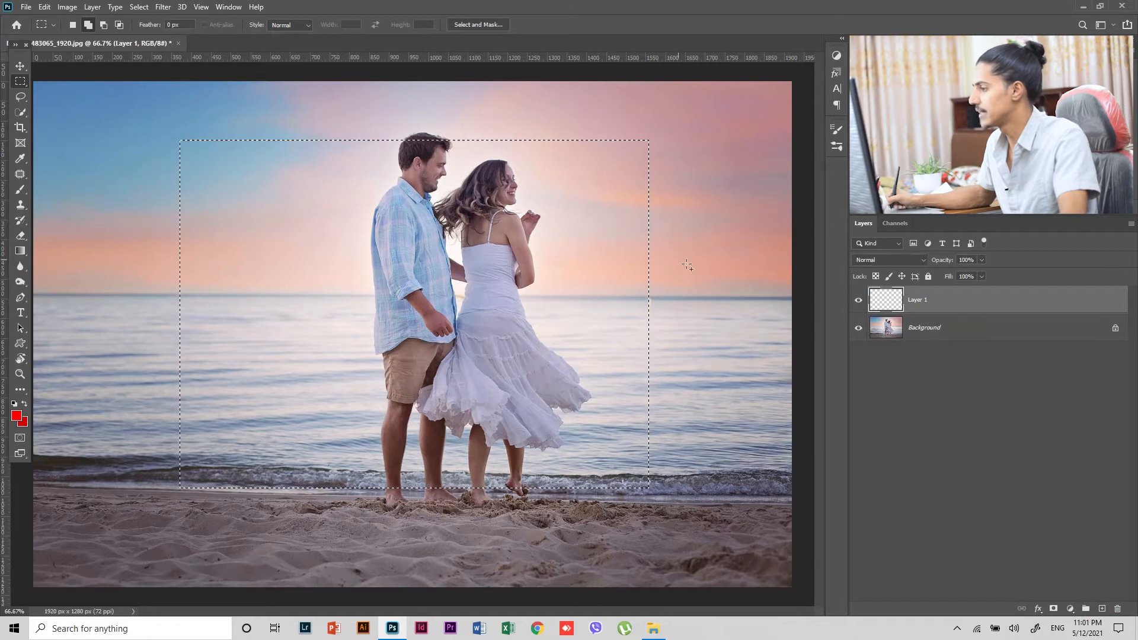
{"action": "left_click", "coordinate": [45, 7]}
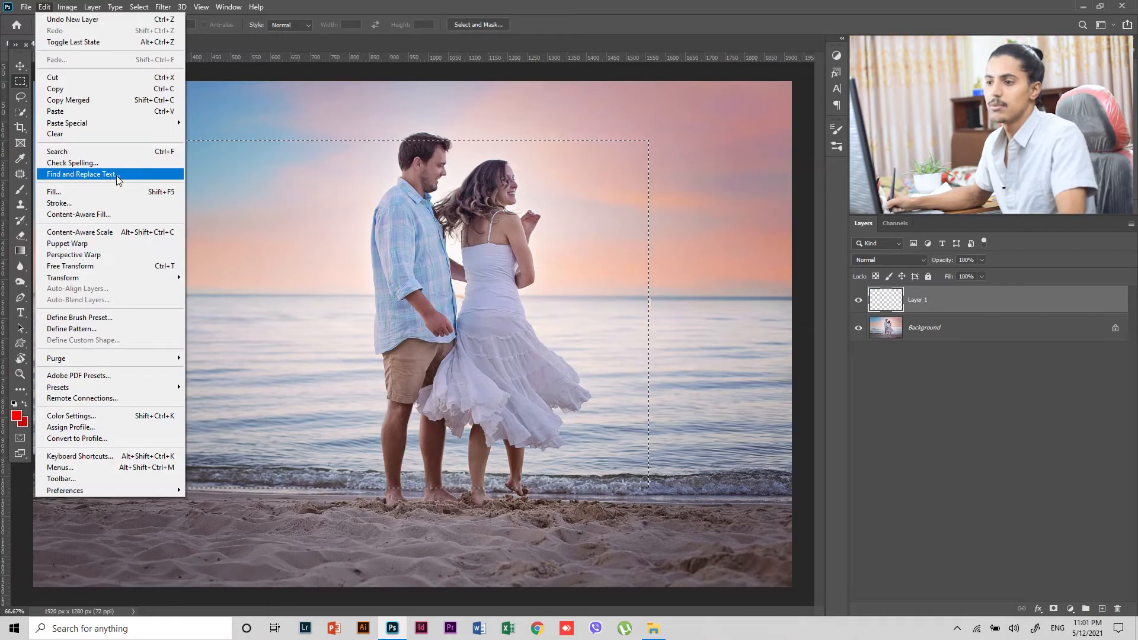
{"action": "left_click", "coordinate": [99, 204]}
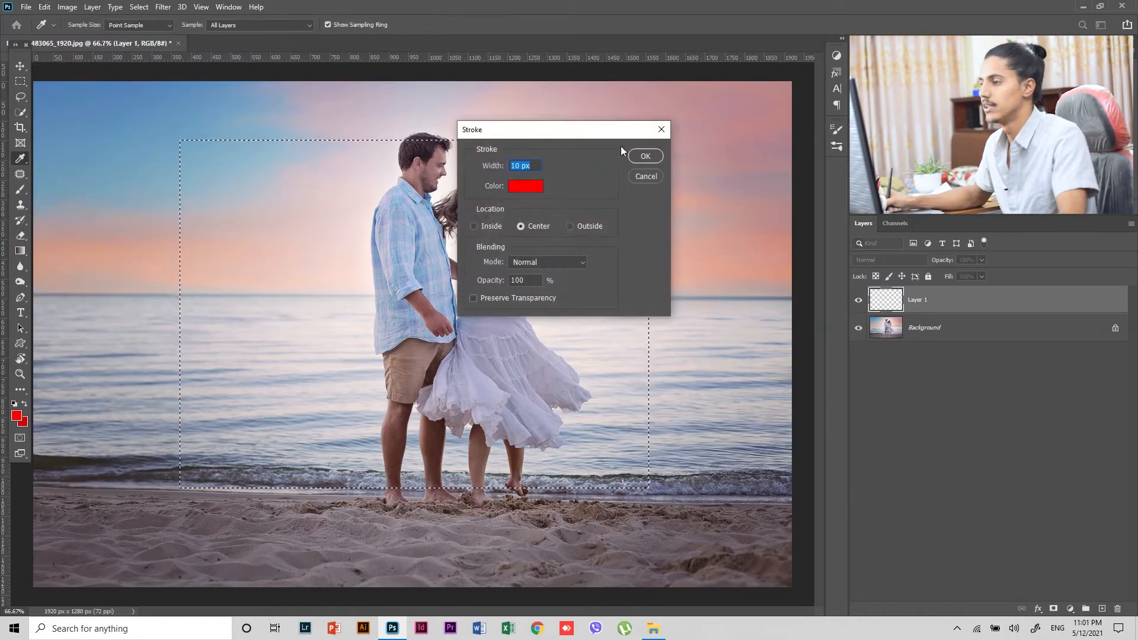
{"action": "left_click", "coordinate": [644, 156]}
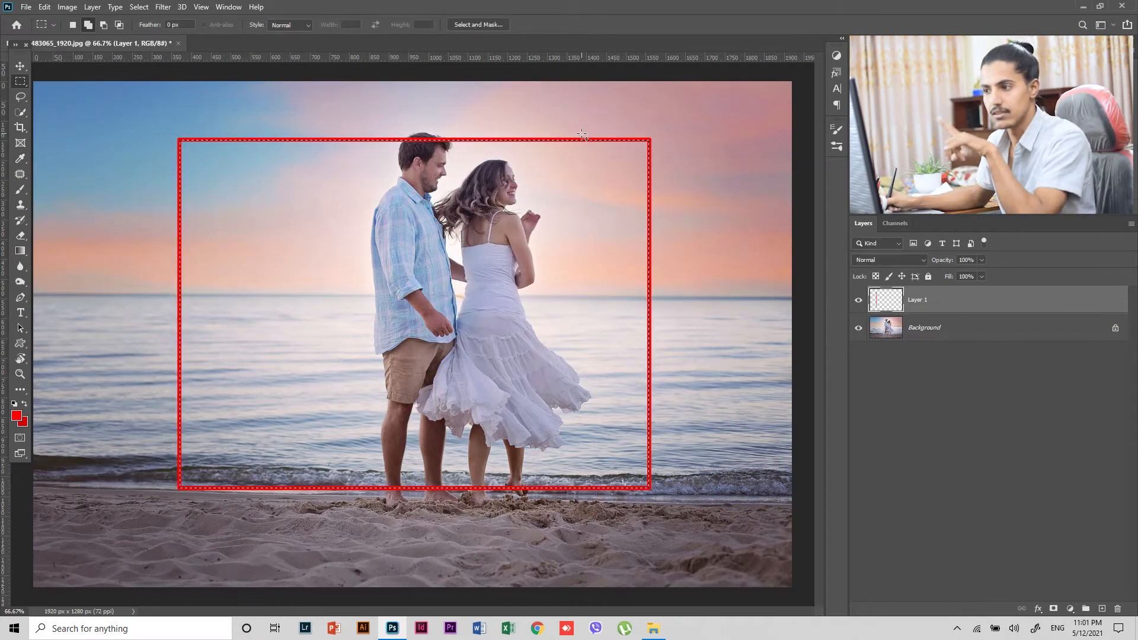
{"action": "left_click", "coordinate": [138, 6]}
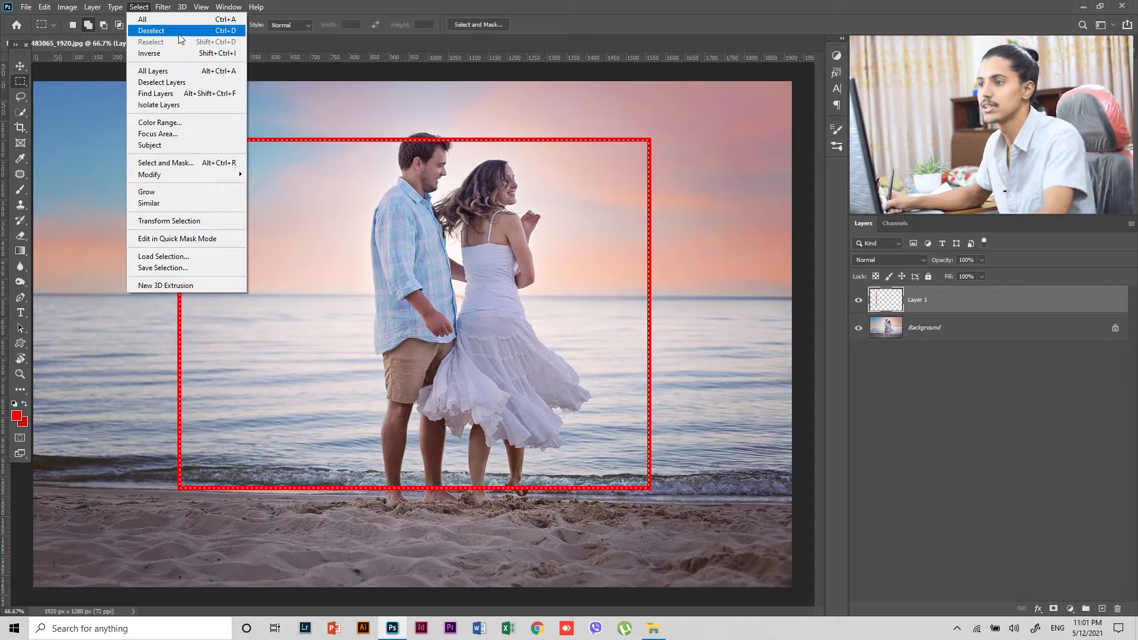
{"action": "left_click", "coordinate": [151, 30]}
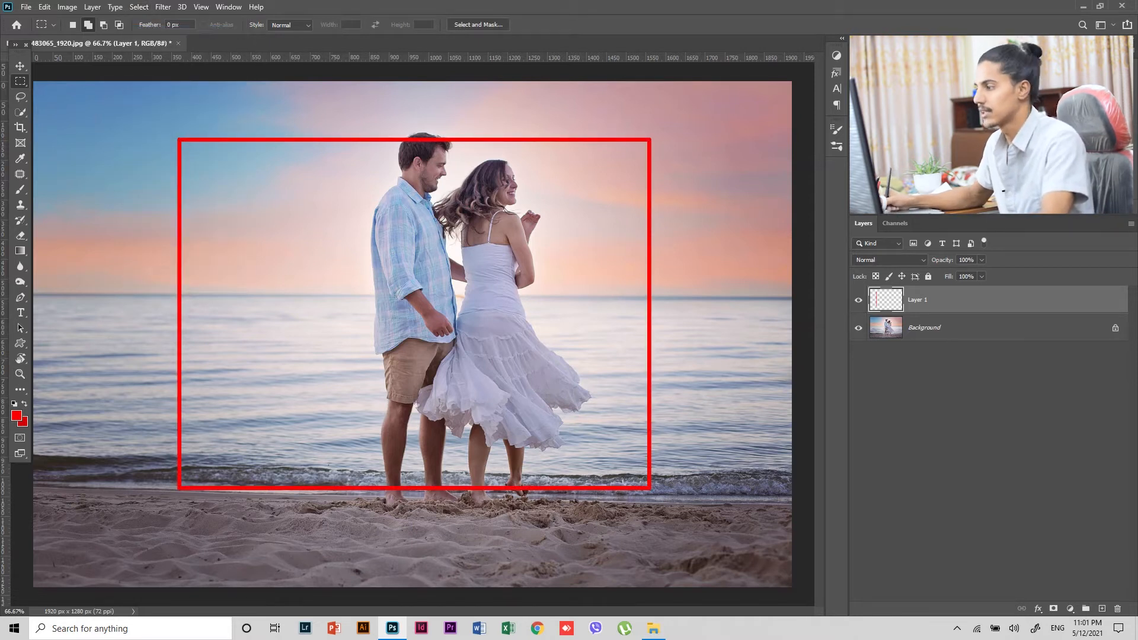
- Move the red frame slightly up and to the right with the Move tool, and delete its layer
{"action": "left_click", "coordinate": [22, 68]}
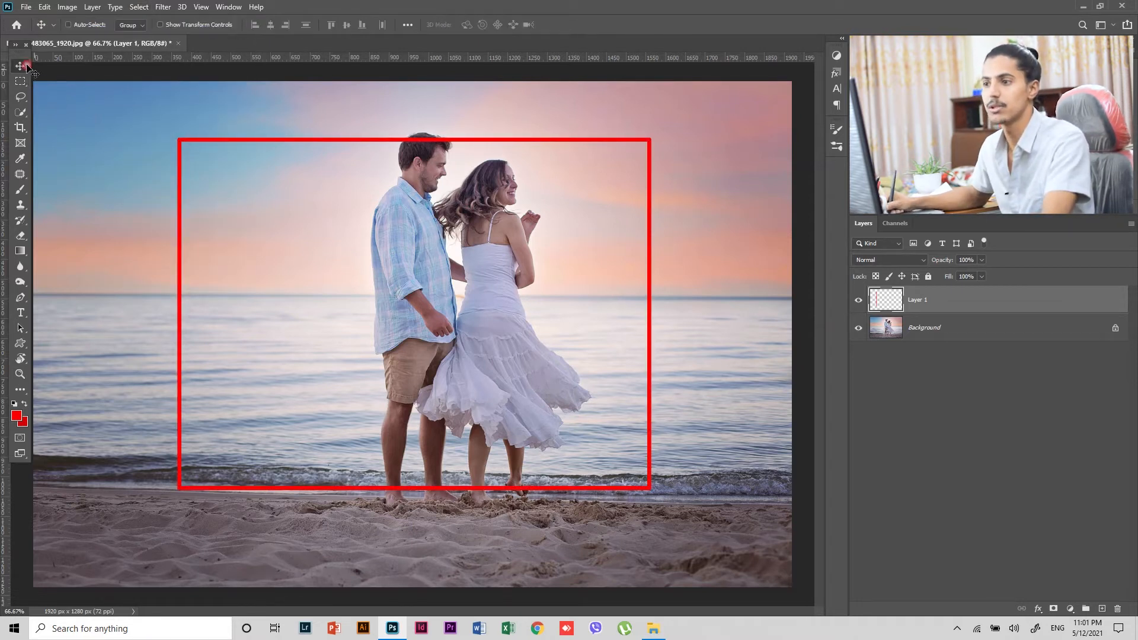
{"action": "mouse_move", "coordinate": [550, 264]}
{"action": "left_mouse_down"}
{"action": "mouse_move", "coordinate": [483, 285]}
{"action": "mouse_move", "coordinate": [522, 253]}
{"action": "mouse_move", "coordinate": [570, 258]}
{"action": "mouse_move", "coordinate": [558, 254]}
{"action": "left_mouse_up"}
{"action": "key", "text": "Delete"}
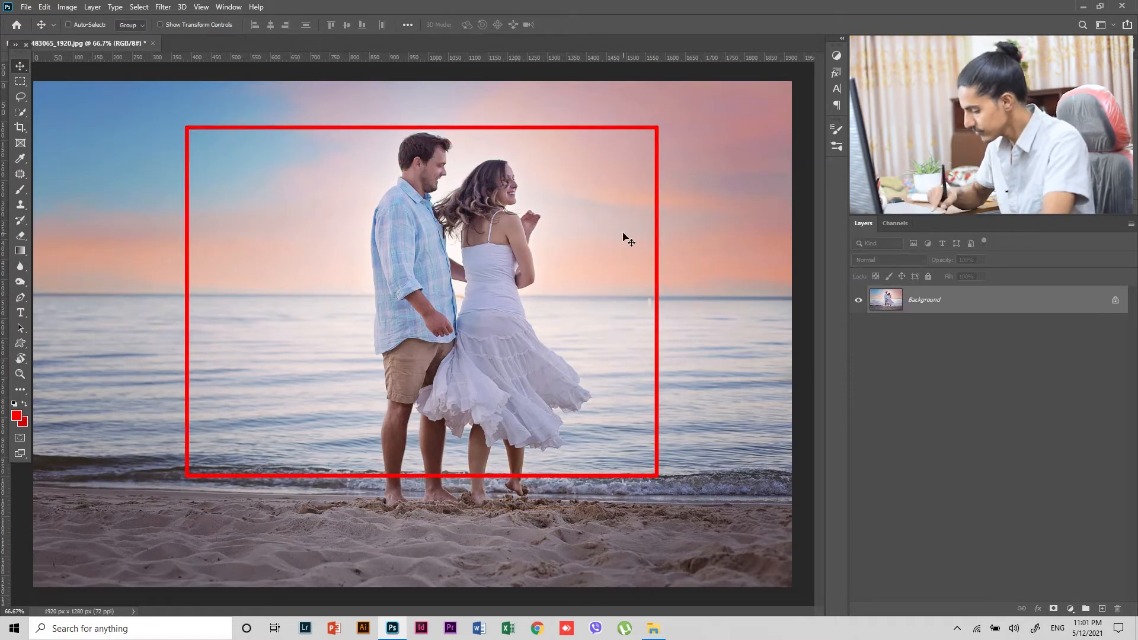
- Draw an elliptical marquee selection over the couple and deselect it
{"action": "left_click", "coordinate": [21, 85]}
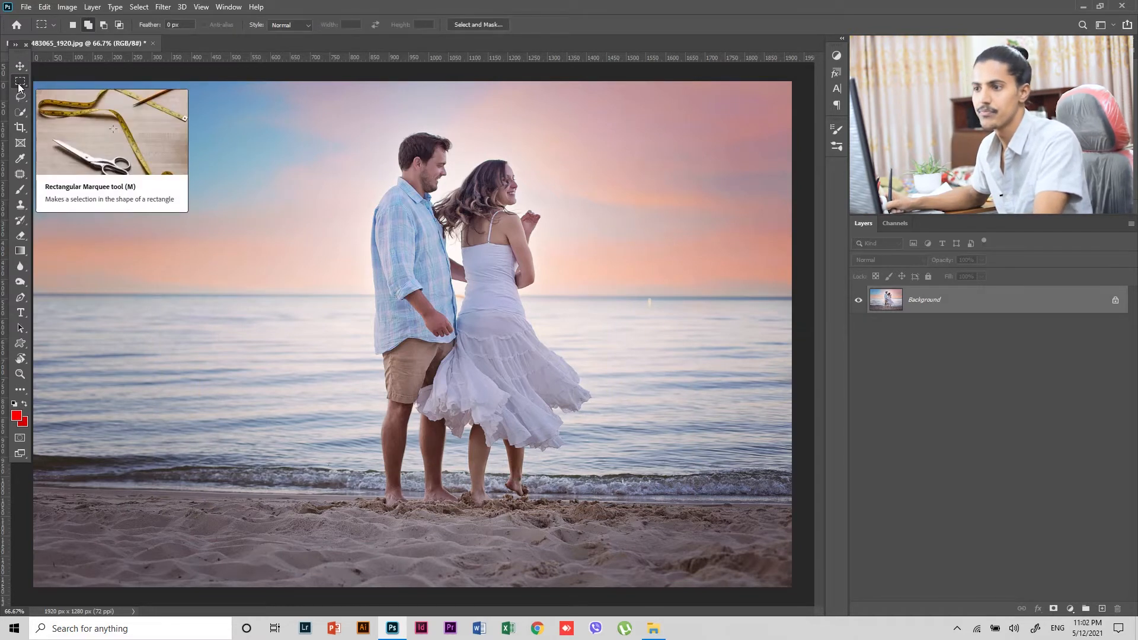
{"action": "right_click", "coordinate": [20, 87]}
{"action": "left_click", "coordinate": [83, 94]}
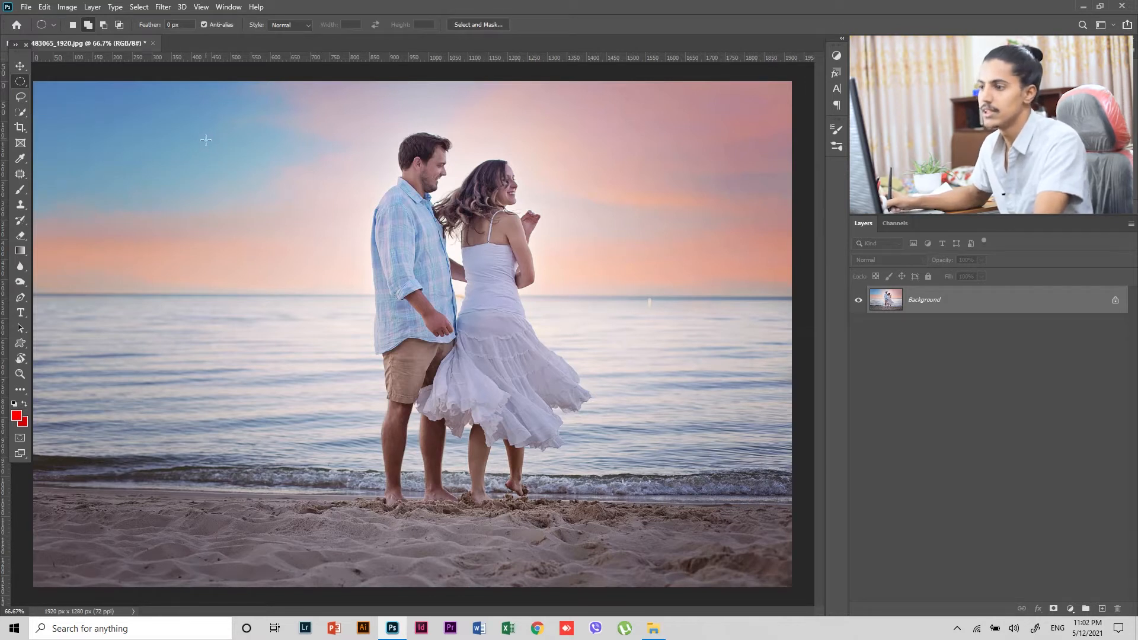
{"action": "left_click_drag", "start_coordinate": [237, 154], "coordinate": [587, 435]}
{"action": "key", "text": "shift"}
{"action": "key", "text": "ctrl"}
{"action": "key", "text": "ctrl+d"}
- Draw a square selection with the Rectangular Marquee tool and reposition its outline over the couple's heads and upper bodies
{"action": "right_click", "coordinate": [19, 89]}
{"action": "left_click", "coordinate": [67, 85]}
{"action": "left_click_drag", "start_coordinate": [316, 224], "coordinate": [647, 400]}
{"action": "left_click", "coordinate": [647, 401]}
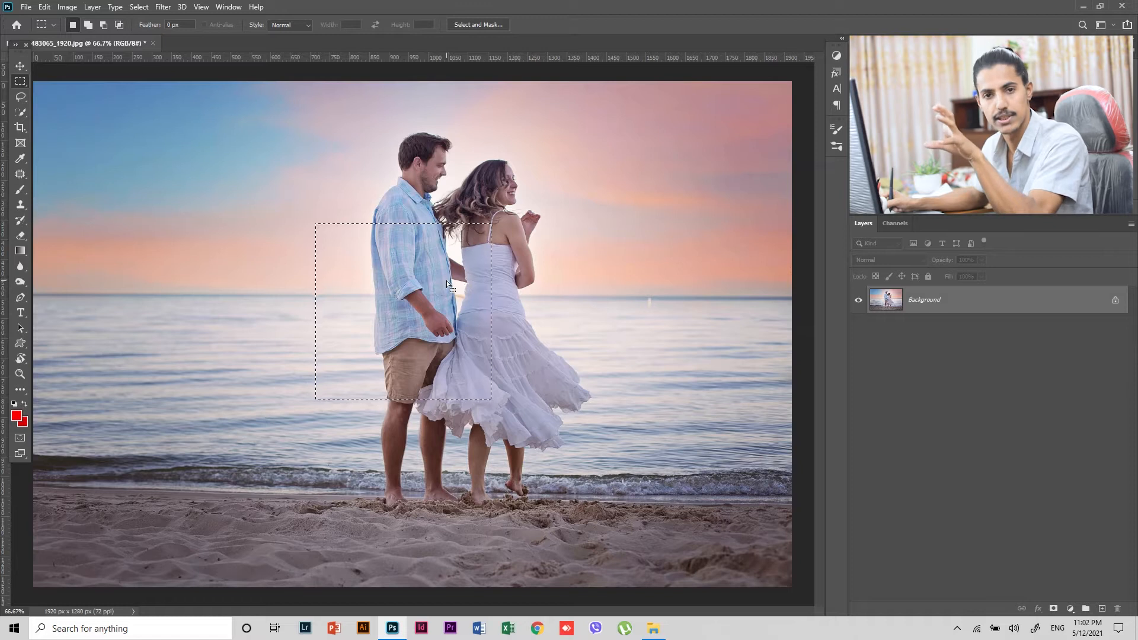
{"action": "left_click_drag", "start_coordinate": [451, 304], "coordinate": [495, 213]}
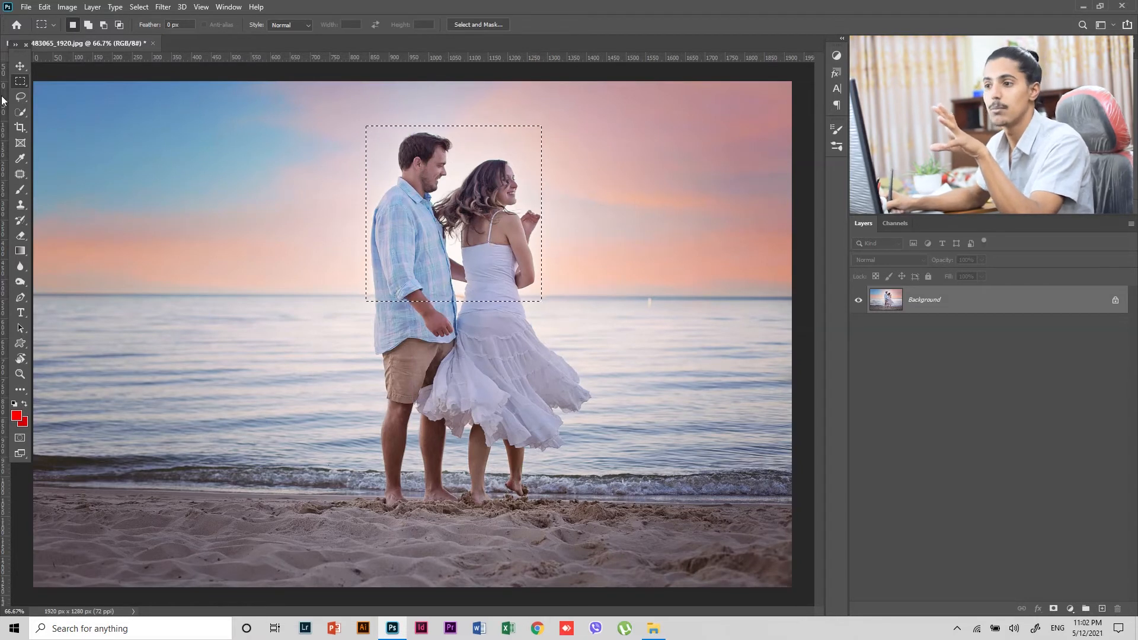
- Try moving the selected image area down and to the left with the Move tool, undo the move and deselect
{"action": "left_click", "coordinate": [20, 66]}
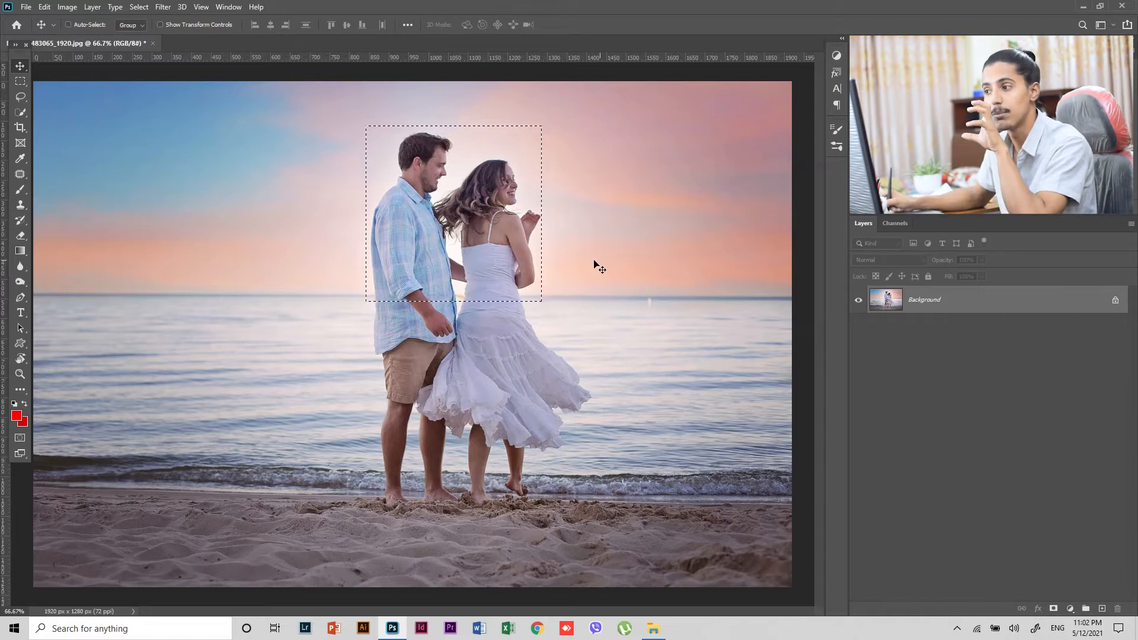
{"action": "left_click_drag", "start_coordinate": [524, 234], "coordinate": [454, 263]}
{"action": "key", "text": "ctrl+z"}
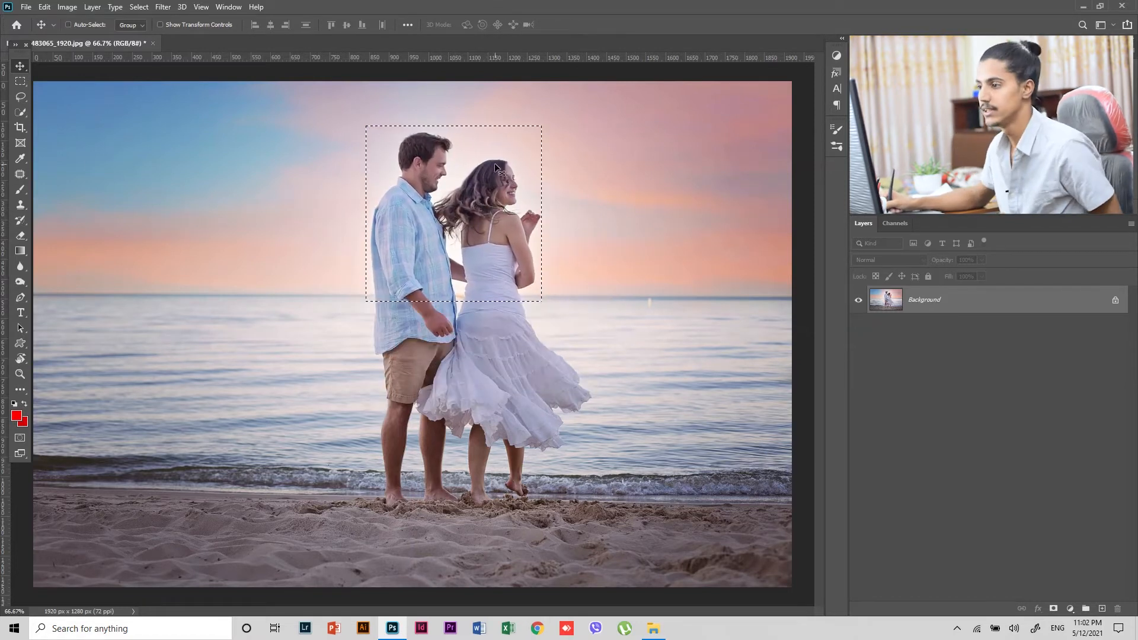
{"action": "key", "text": "ctrl+d"}
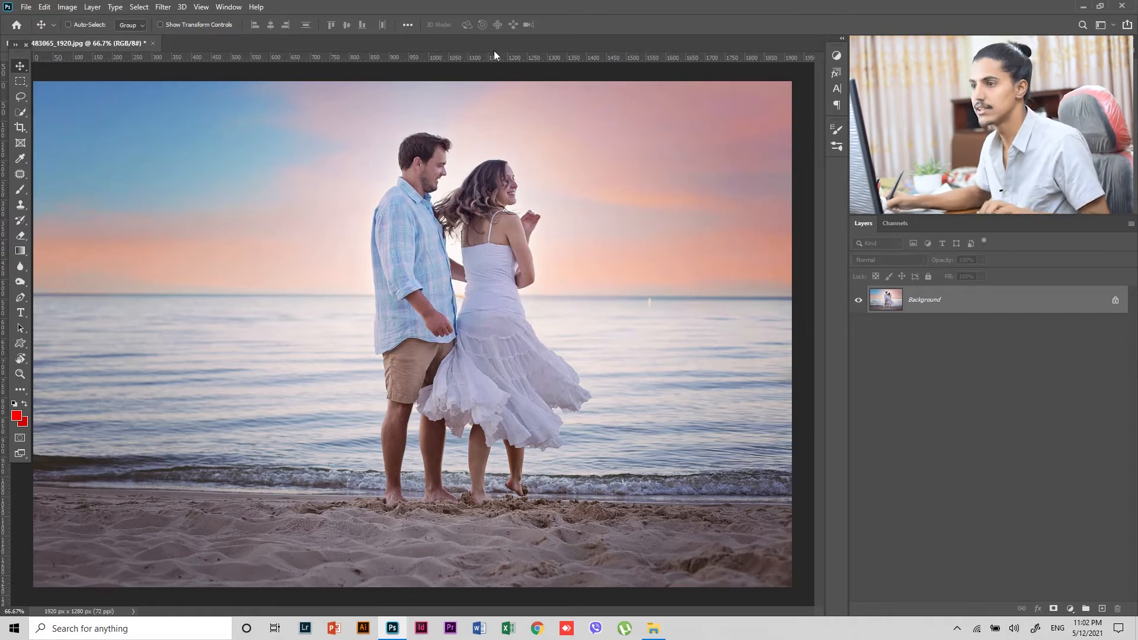
- Trace a freehand Lasso selection around the couple down to the dress hem and deselect it
{"action": "left_click", "coordinate": [26, 100]}
{"action": "right_click", "coordinate": [19, 103]}
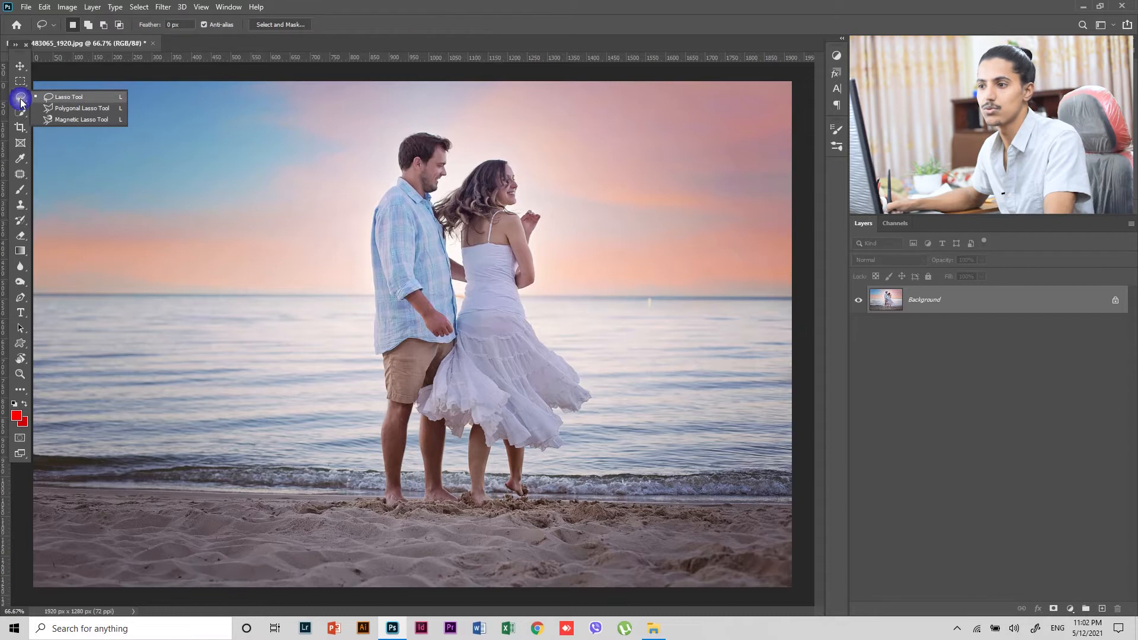
{"action": "left_click", "coordinate": [80, 96]}
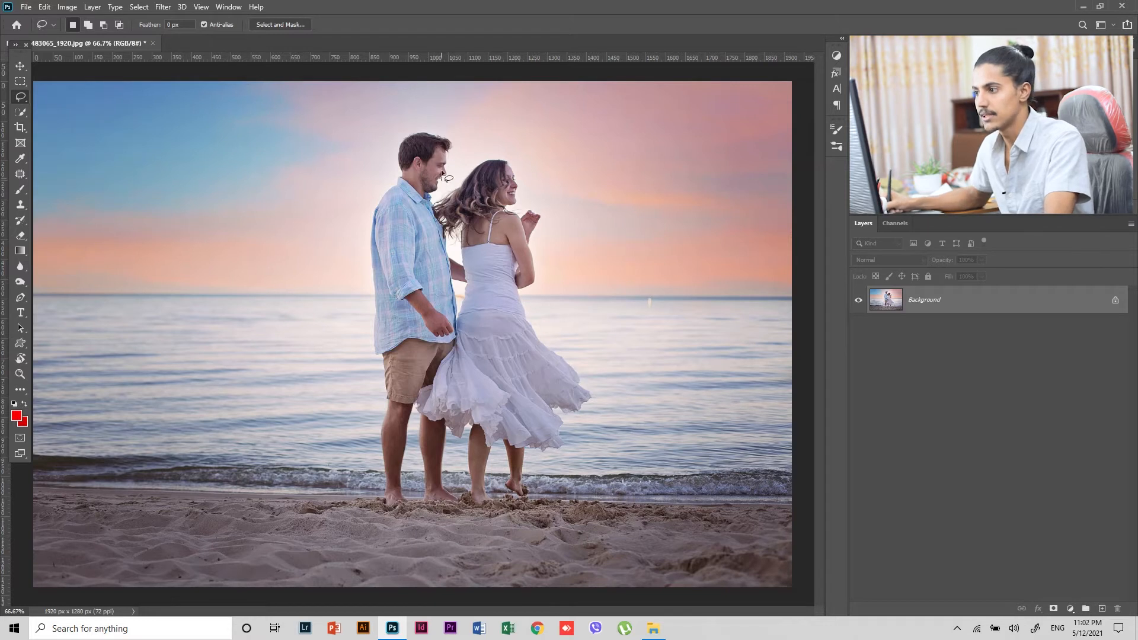
{"action": "left_click_drag", "start_coordinate": [437, 144], "coordinate": [409, 147]}
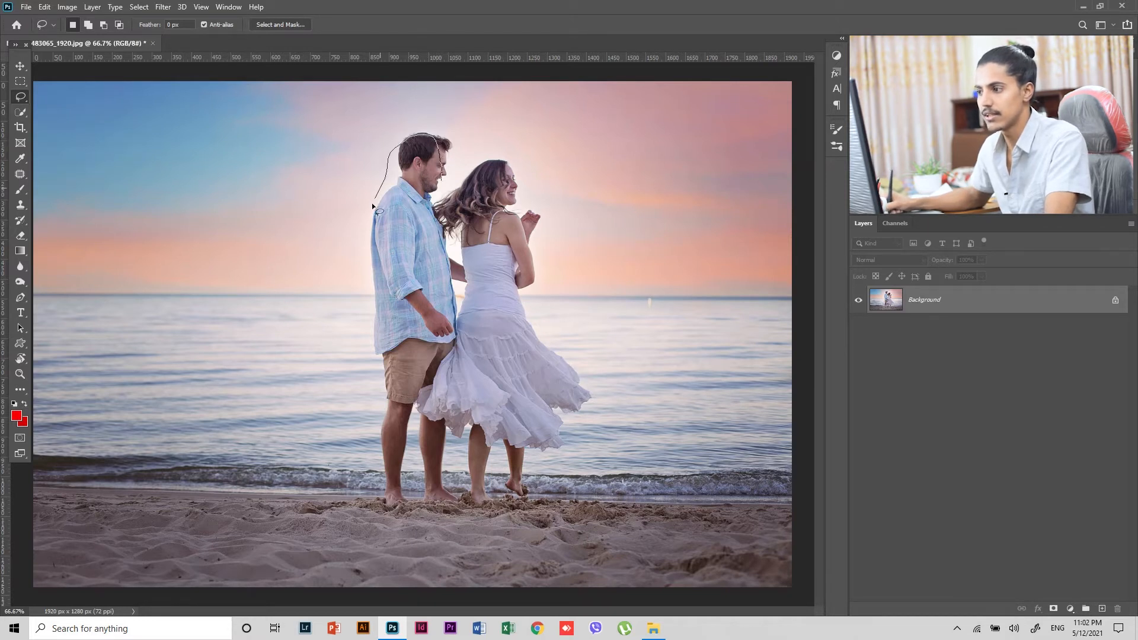
{"action": "left_click_drag", "start_coordinate": [375, 251], "coordinate": [373, 325]}
{"action": "mouse_move", "coordinate": [381, 390]}
{"action": "left_mouse_down"}
{"action": "mouse_move", "coordinate": [406, 366]}
{"action": "mouse_move", "coordinate": [413, 404]}
{"action": "left_mouse_up"}
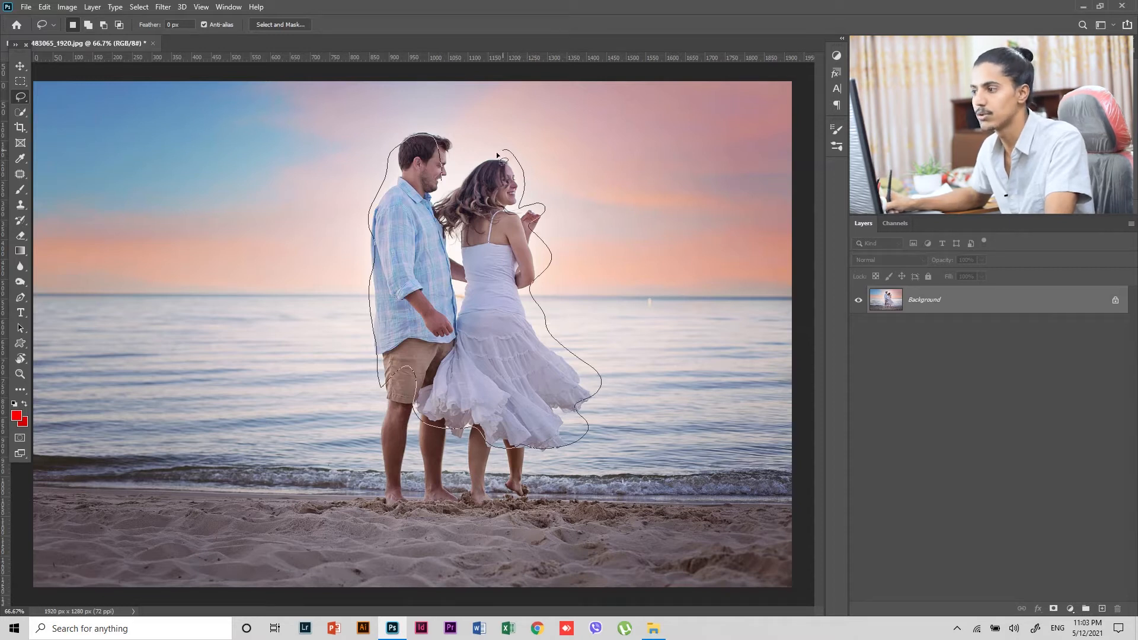
{"action": "left_click_drag", "start_coordinate": [421, 135], "coordinate": [418, 134]}
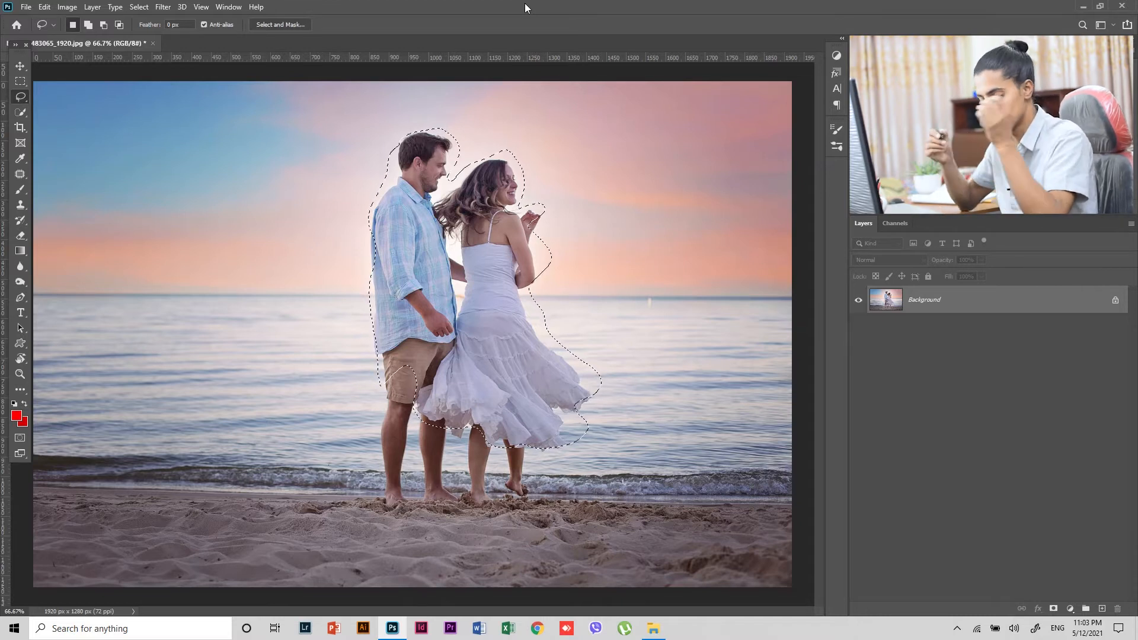
{"action": "key", "text": "ctrl+d"}
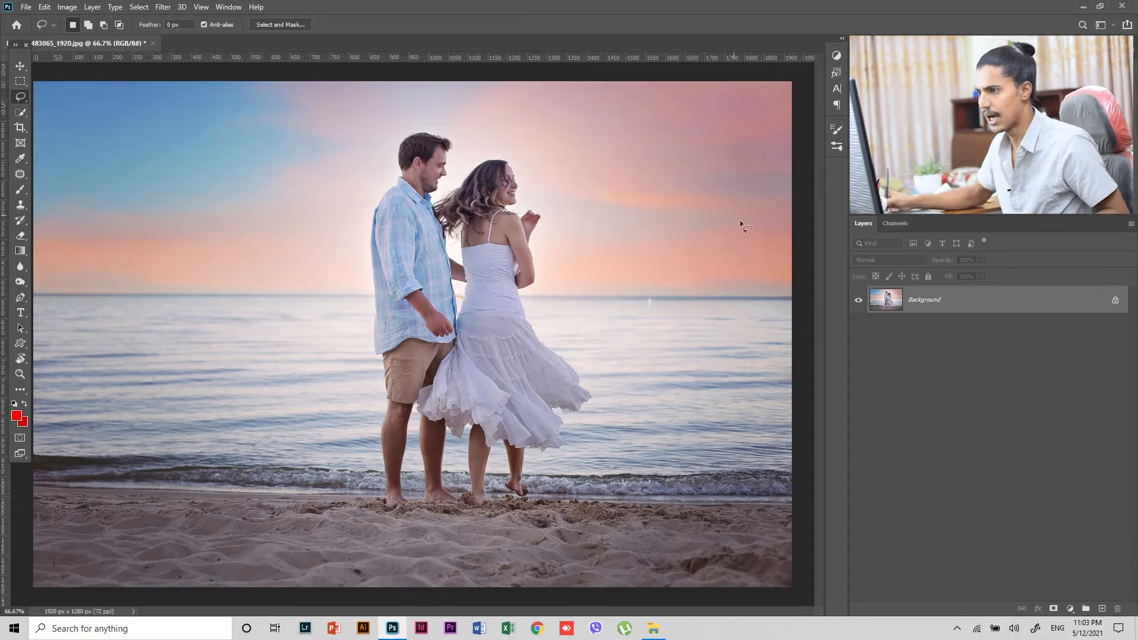
- Trace a Polygonal Lasso selection around the couple from the man's hair down across the shorts and dress and back up, and deselect it
{"action": "scroll", "coordinate": [472, 151], "scroll_direction": "up", "scroll_amount": 5}
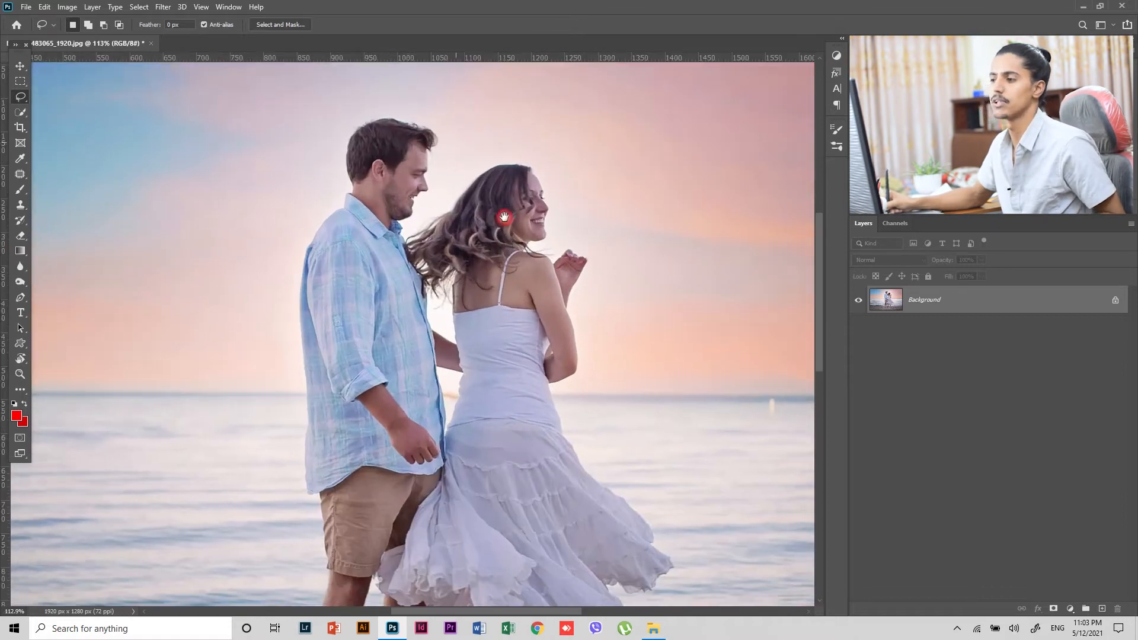
{"action": "right_click", "coordinate": [26, 94]}
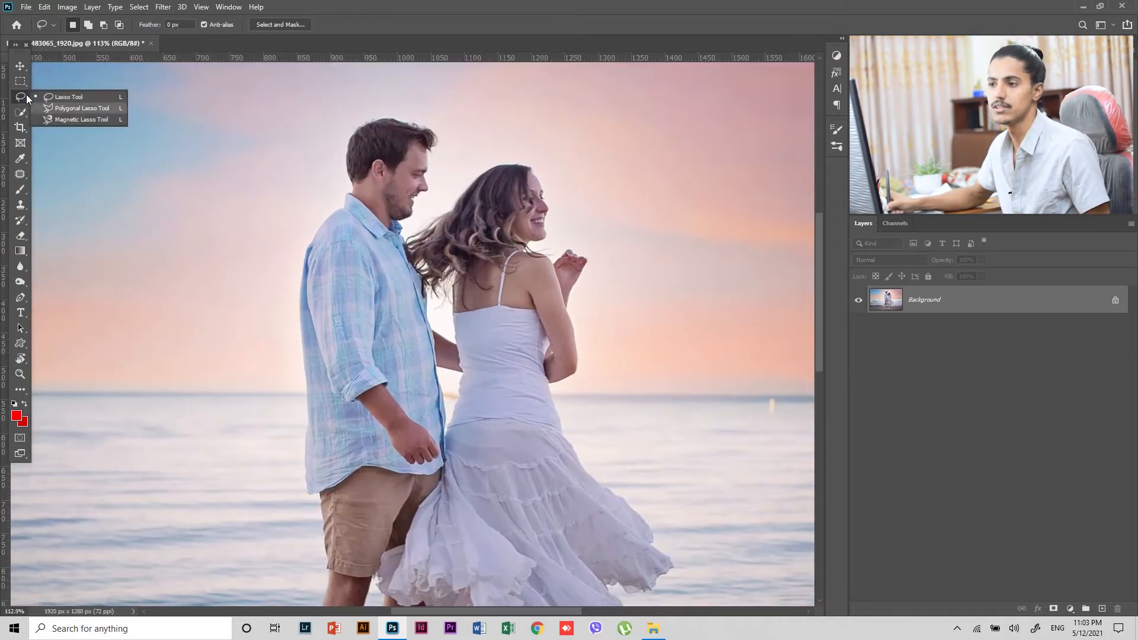
{"action": "left_click", "coordinate": [76, 105]}
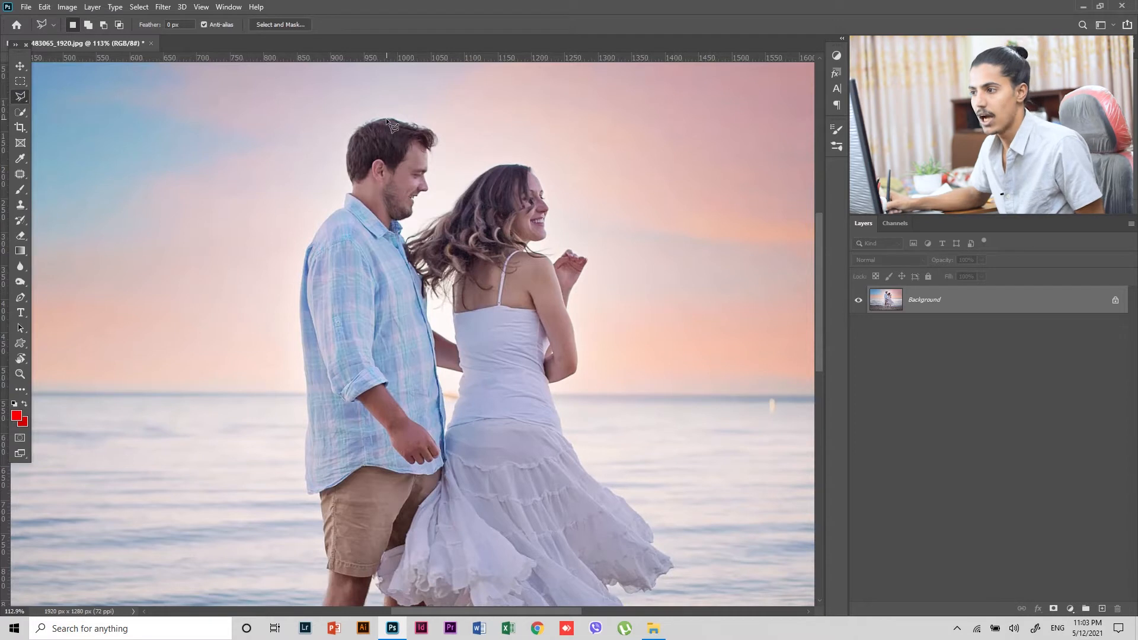
{"action": "left_click", "coordinate": [371, 123]}
{"action": "left_click", "coordinate": [350, 137]}
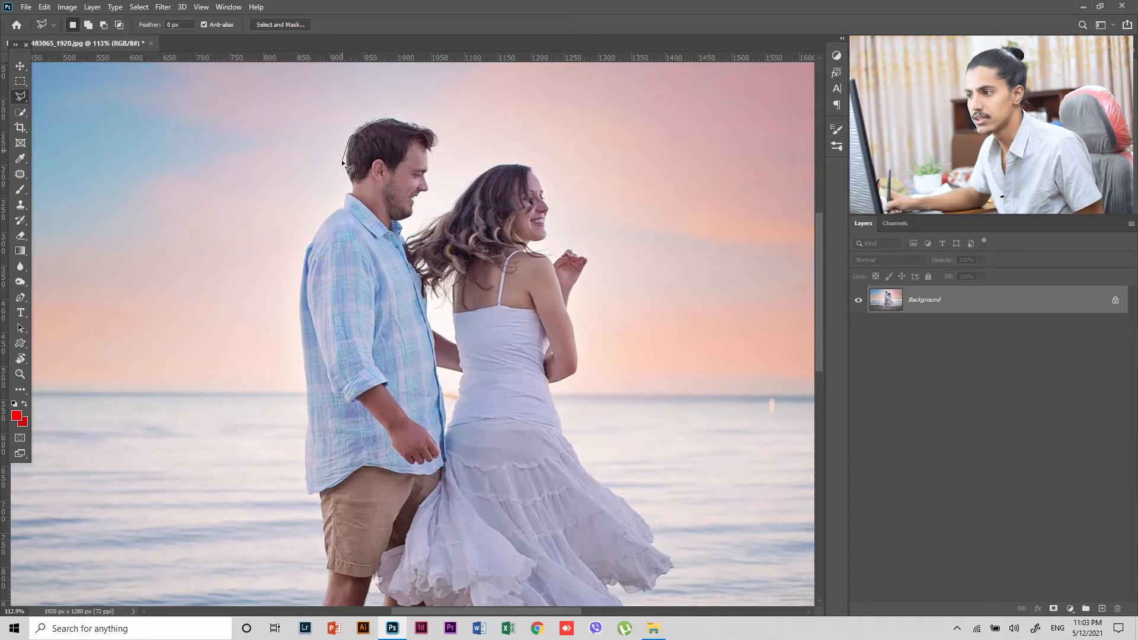
{"action": "left_click", "coordinate": [308, 236]}
{"action": "left_click", "coordinate": [300, 325]}
{"action": "left_click", "coordinate": [311, 522]}
{"action": "left_click", "coordinate": [325, 527]}
{"action": "left_click", "coordinate": [568, 556]}
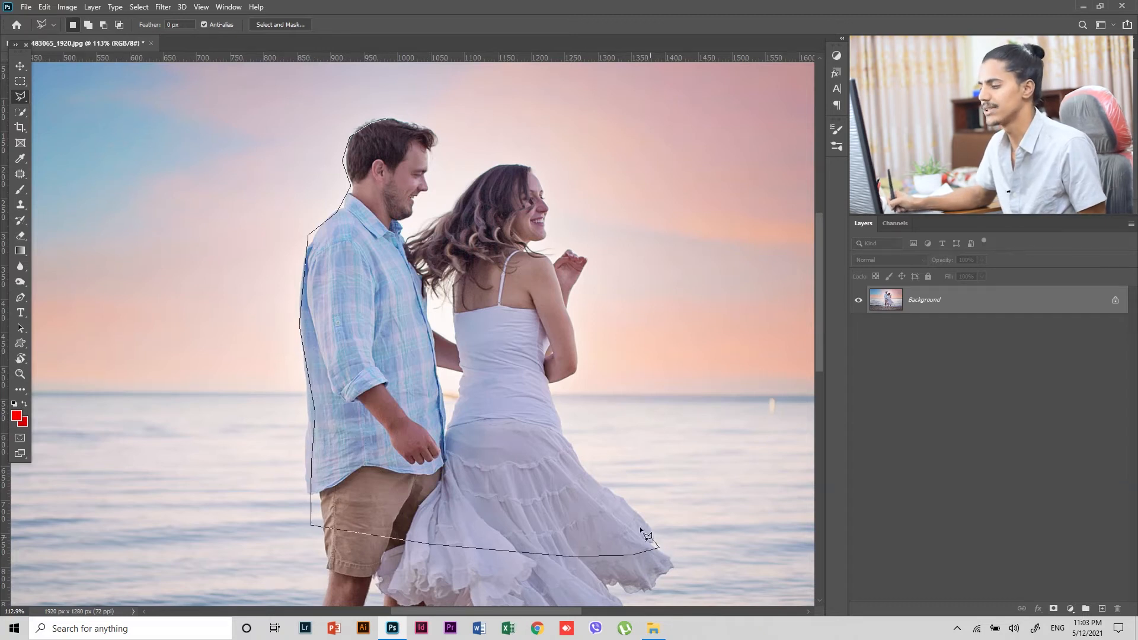
{"action": "left_click", "coordinate": [560, 439]}
{"action": "left_click", "coordinate": [584, 368]}
{"action": "left_click", "coordinate": [578, 334]}
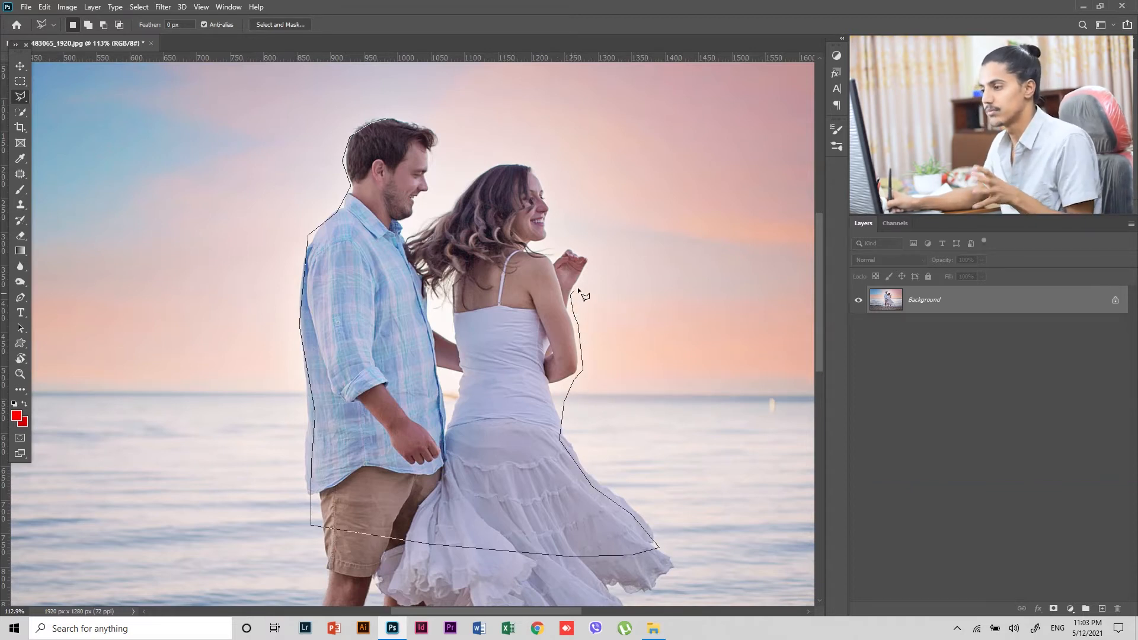
{"action": "left_click", "coordinate": [546, 188]}
{"action": "left_click", "coordinate": [527, 171]}
{"action": "left_click", "coordinate": [496, 164]}
{"action": "left_click", "coordinate": [433, 156]}
{"action": "left_click", "coordinate": [387, 120]}
{"action": "key", "text": "ctrl+d"}
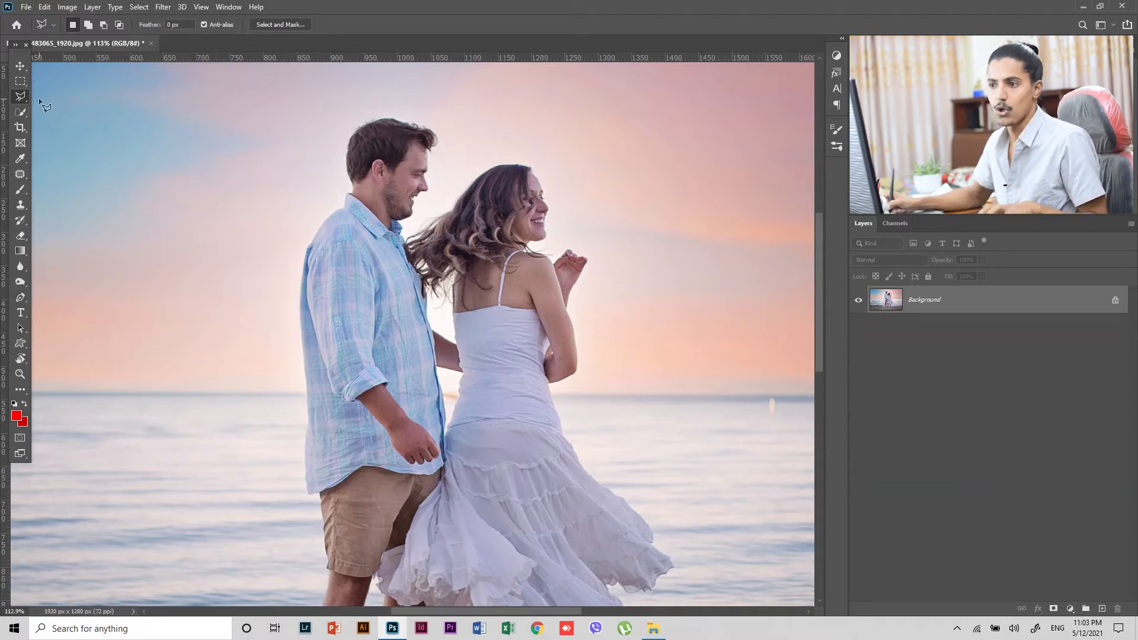
- Trace a Magnetic Lasso selection along the man's hair and back and across to the woman's dress, close it at his hair and deselect it
{"action": "right_click", "coordinate": [24, 95]}
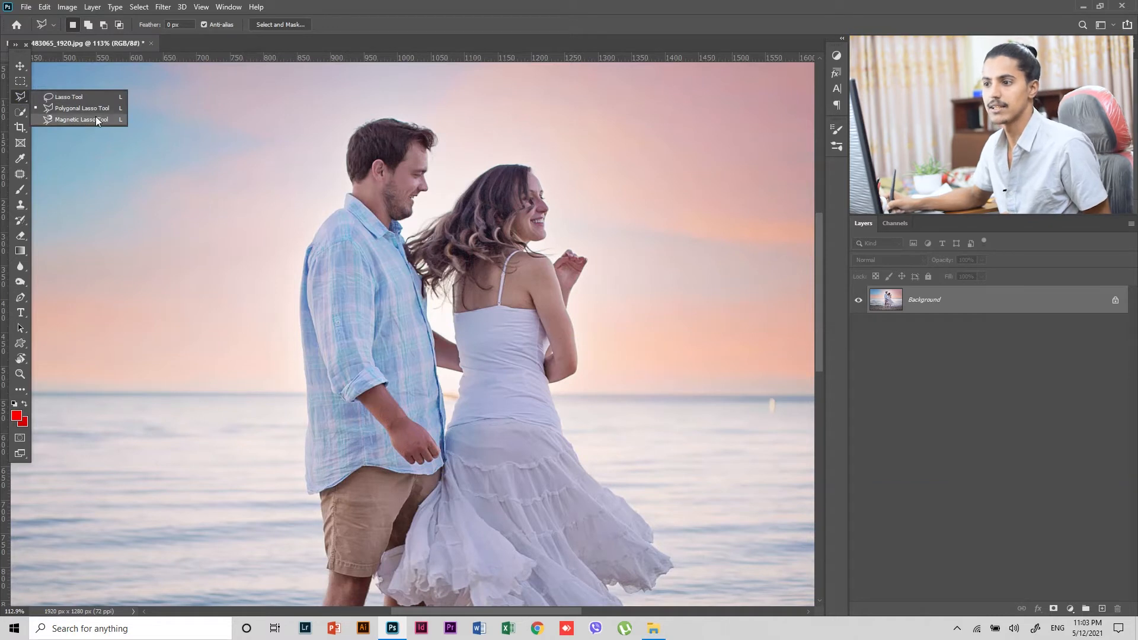
{"action": "left_click_drag", "start_coordinate": [378, 135], "coordinate": [414, 143]}
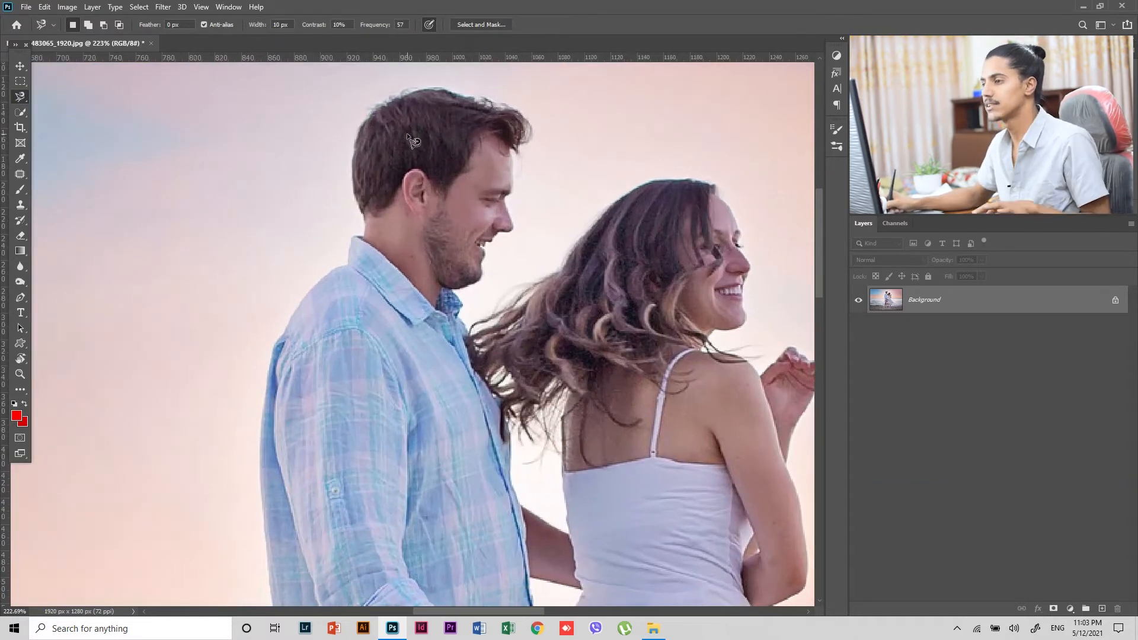
{"action": "mouse_move", "coordinate": [413, 92]}
{"action": "left_mouse_down"}
{"action": "mouse_move", "coordinate": [369, 115]}
{"action": "mouse_move", "coordinate": [360, 135]}
{"action": "mouse_move", "coordinate": [355, 206]}
{"action": "mouse_move", "coordinate": [374, 222]}
{"action": "mouse_move", "coordinate": [356, 251]}
{"action": "left_mouse_up"}
{"action": "left_click_drag", "start_coordinate": [283, 354], "coordinate": [345, 216]}
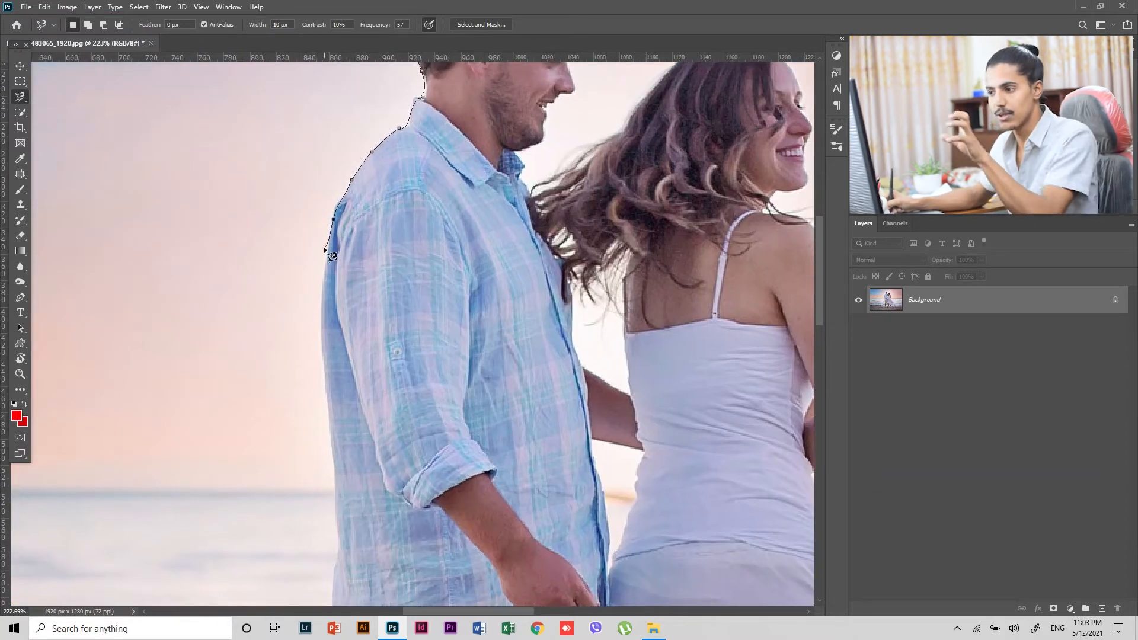
{"action": "mouse_move", "coordinate": [330, 386]}
{"action": "left_mouse_down"}
{"action": "mouse_move", "coordinate": [339, 498]}
{"action": "mouse_move", "coordinate": [351, 318]}
{"action": "mouse_move", "coordinate": [344, 466]}
{"action": "mouse_move", "coordinate": [464, 572]}
{"action": "mouse_move", "coordinate": [579, 552]}
{"action": "left_mouse_up"}
{"action": "mouse_move", "coordinate": [653, 385]}
{"action": "left_mouse_down"}
{"action": "mouse_move", "coordinate": [645, 375]}
{"action": "mouse_move", "coordinate": [460, 528]}
{"action": "left_mouse_up"}
{"action": "mouse_move", "coordinate": [567, 312]}
{"action": "left_mouse_down"}
{"action": "mouse_move", "coordinate": [474, 475]}
{"action": "mouse_move", "coordinate": [481, 517]}
{"action": "left_mouse_up"}
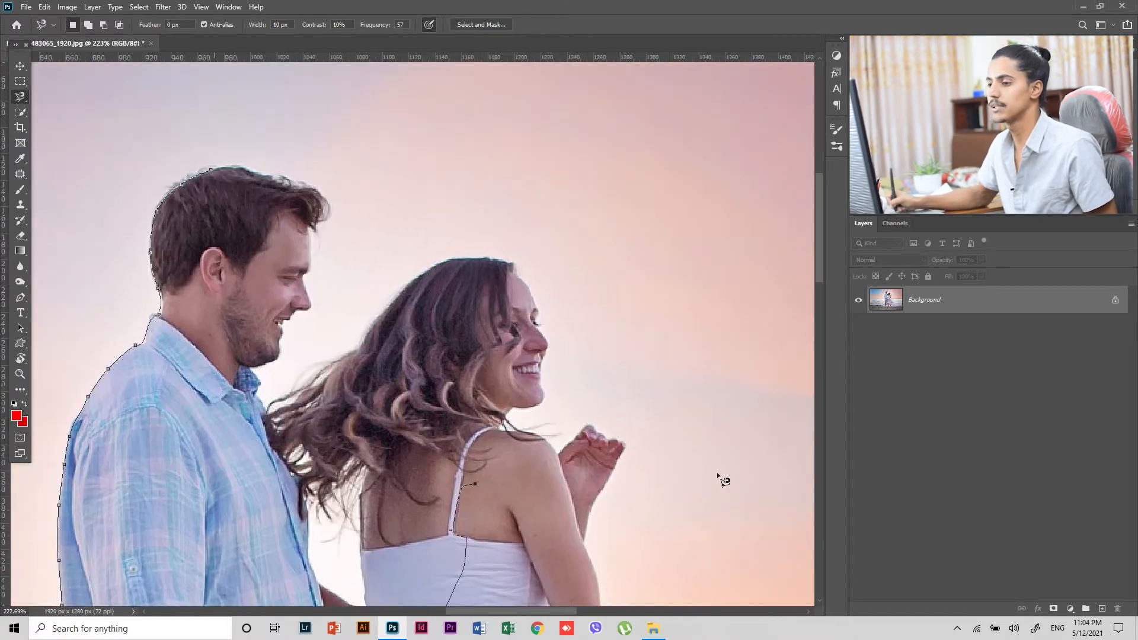
{"action": "left_click", "coordinate": [212, 169]}
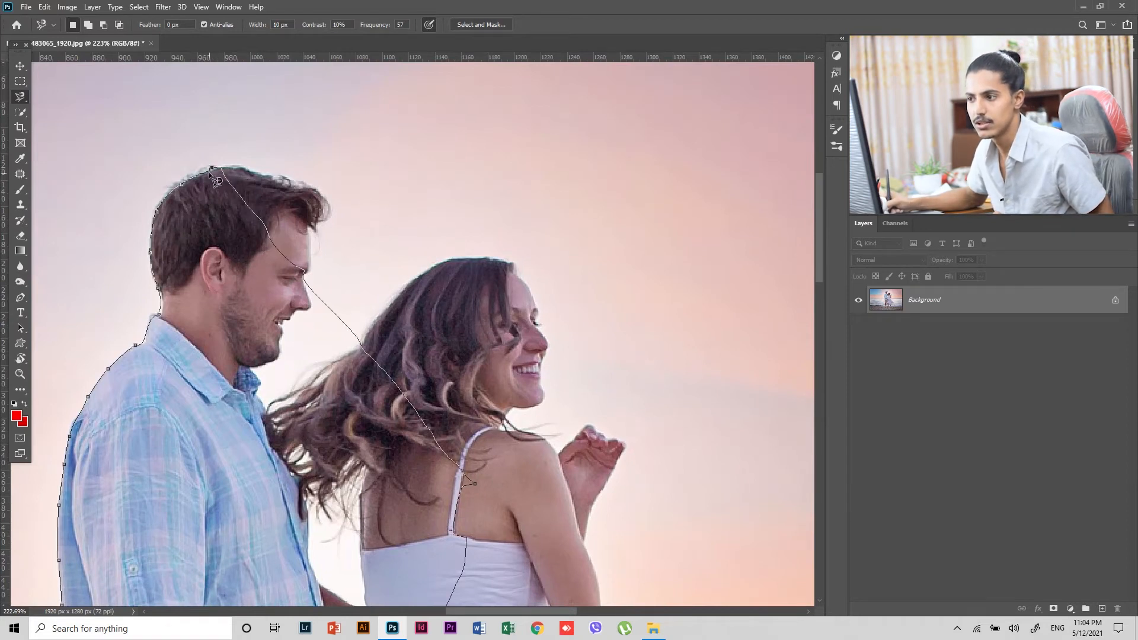
{"action": "left_click", "coordinate": [212, 168]}
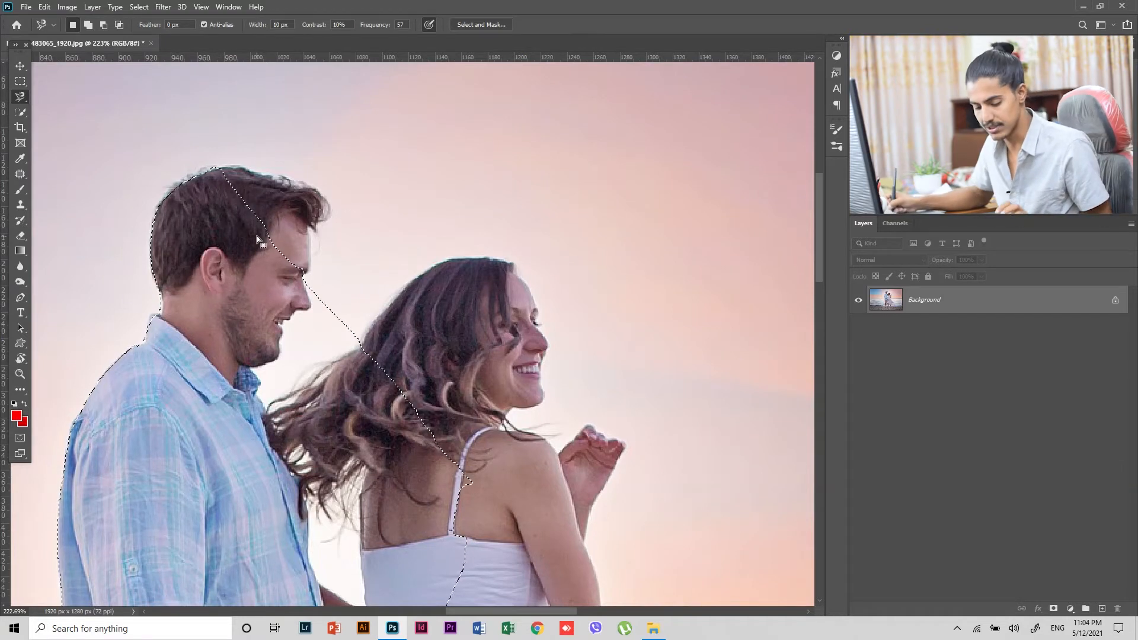
{"action": "key", "text": "ctrl+d"}
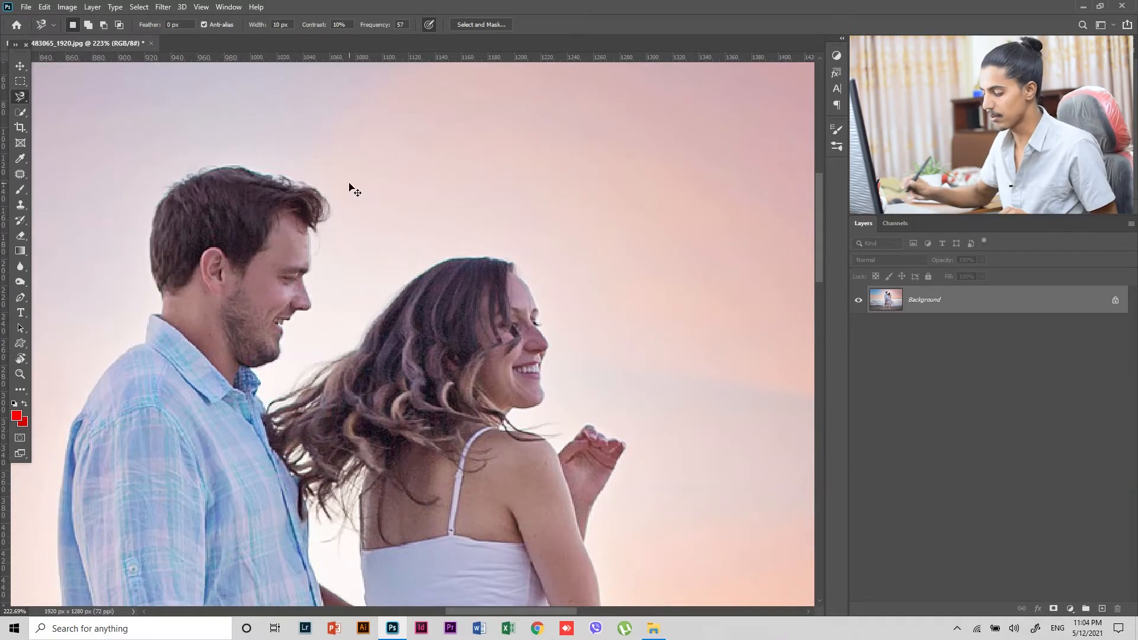
- Draw a rectangular marquee selection around the man's head
{"action": "key", "text": "ctrl+minus"}
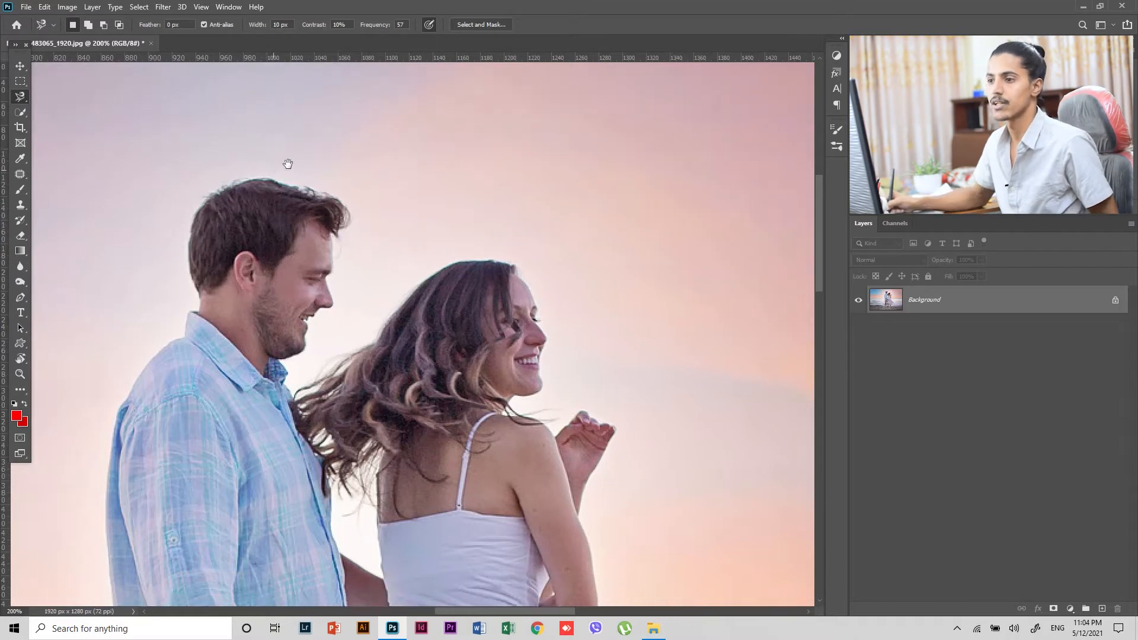
{"action": "left_click_drag", "start_coordinate": [287, 163], "coordinate": [330, 141]}
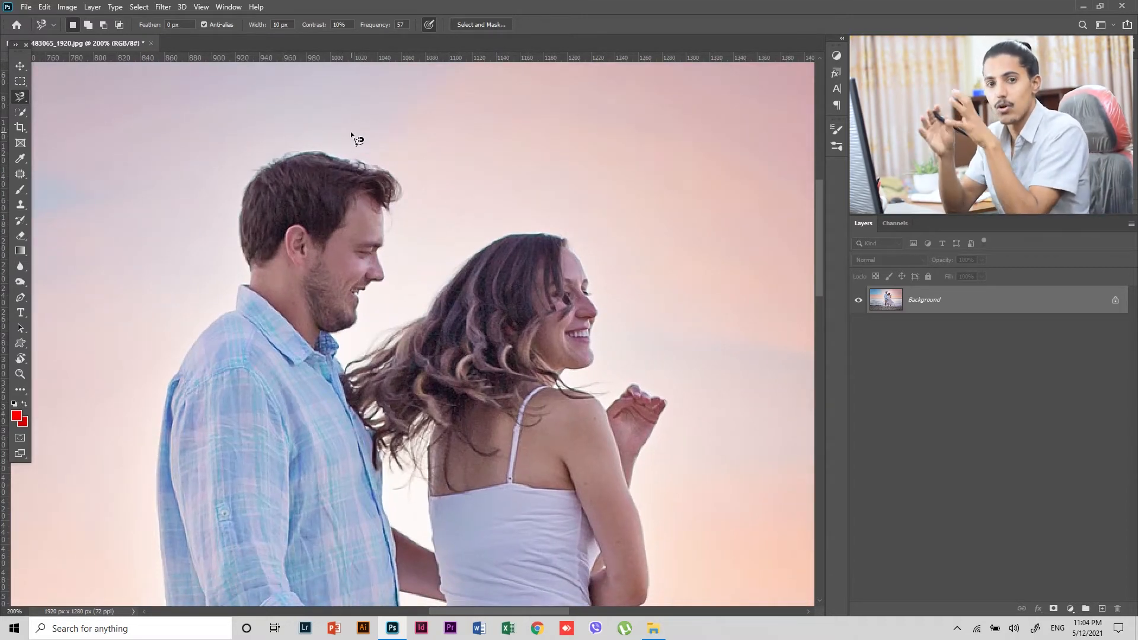
{"action": "key", "text": "m"}
{"action": "left_click_drag", "start_coordinate": [190, 133], "coordinate": [444, 294]}
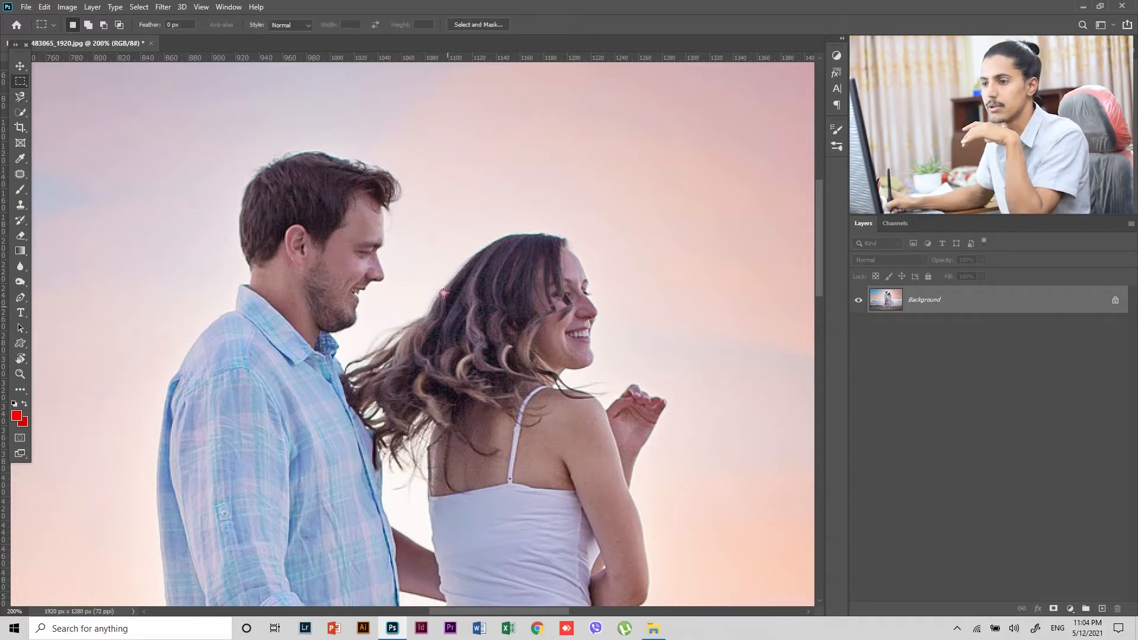
- Extend the rectangular selection over the adjacent sky and the woman's hair using the freehand Lasso in Add to Selection mode
{"action": "left_click", "coordinate": [21, 98]}
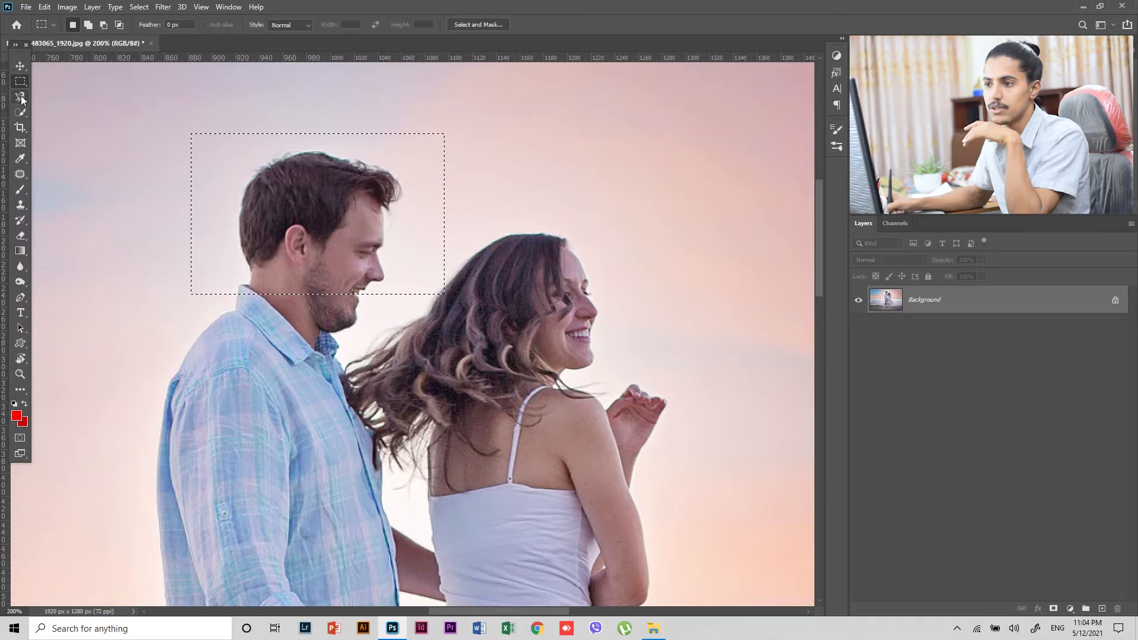
{"action": "right_click", "coordinate": [20, 97]}
{"action": "left_click", "coordinate": [51, 97]}
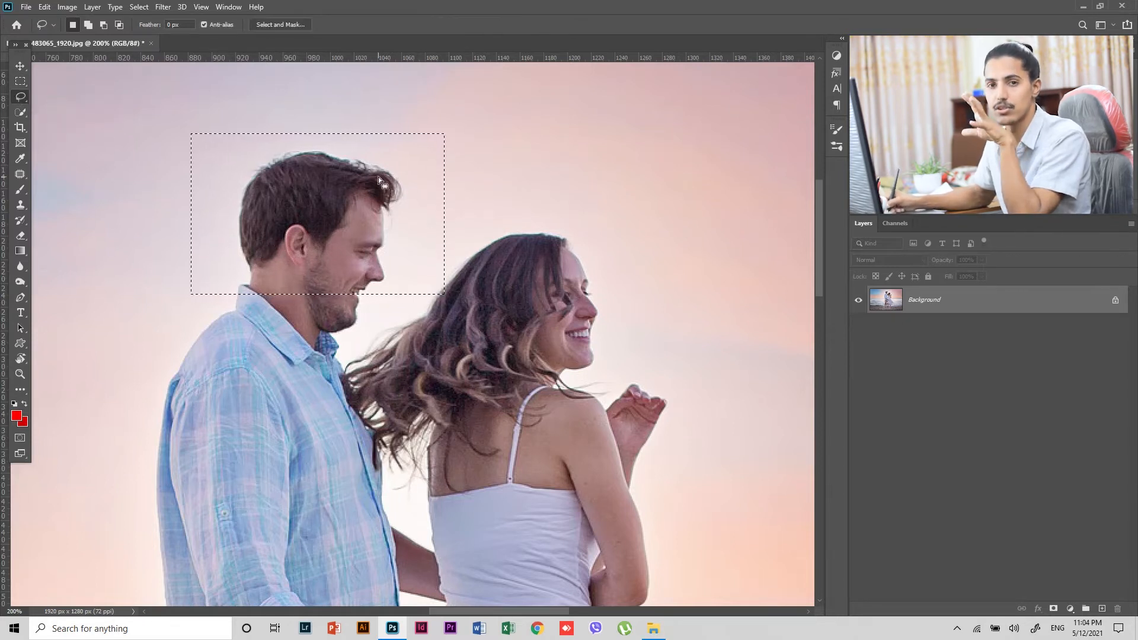
{"action": "left_click", "coordinate": [20, 82]}
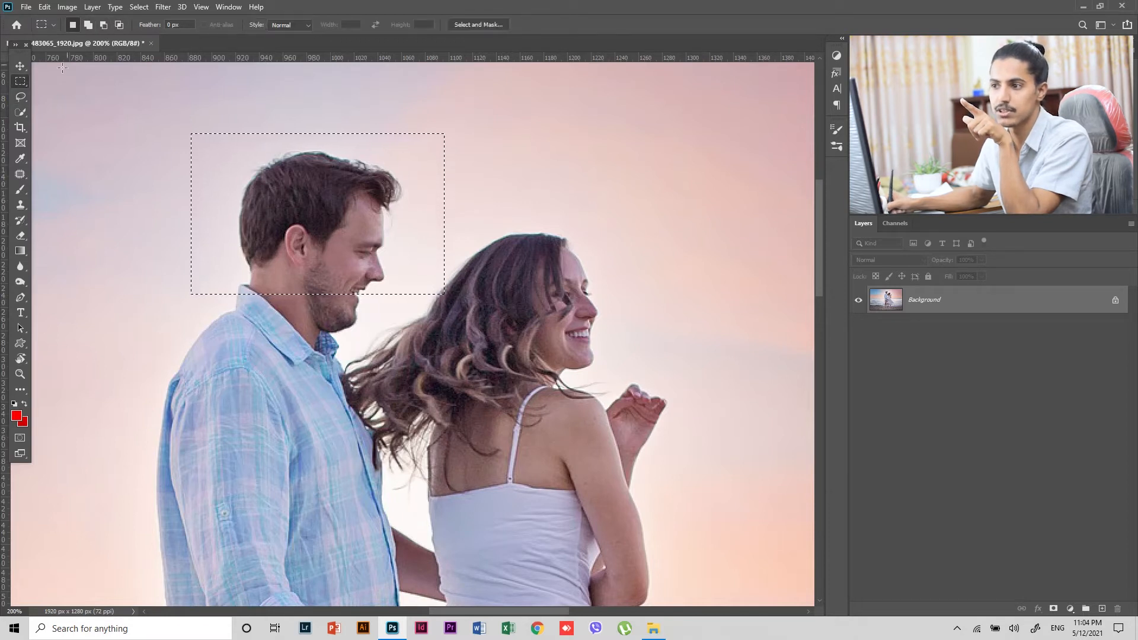
{"action": "left_click", "coordinate": [87, 25]}
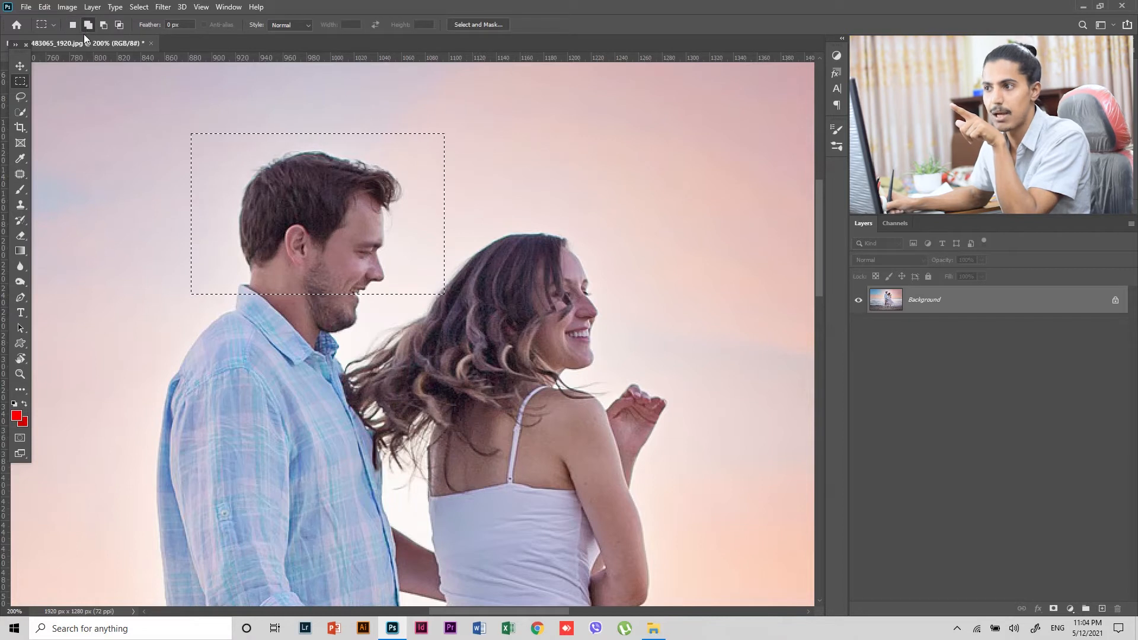
{"action": "left_click", "coordinate": [23, 97]}
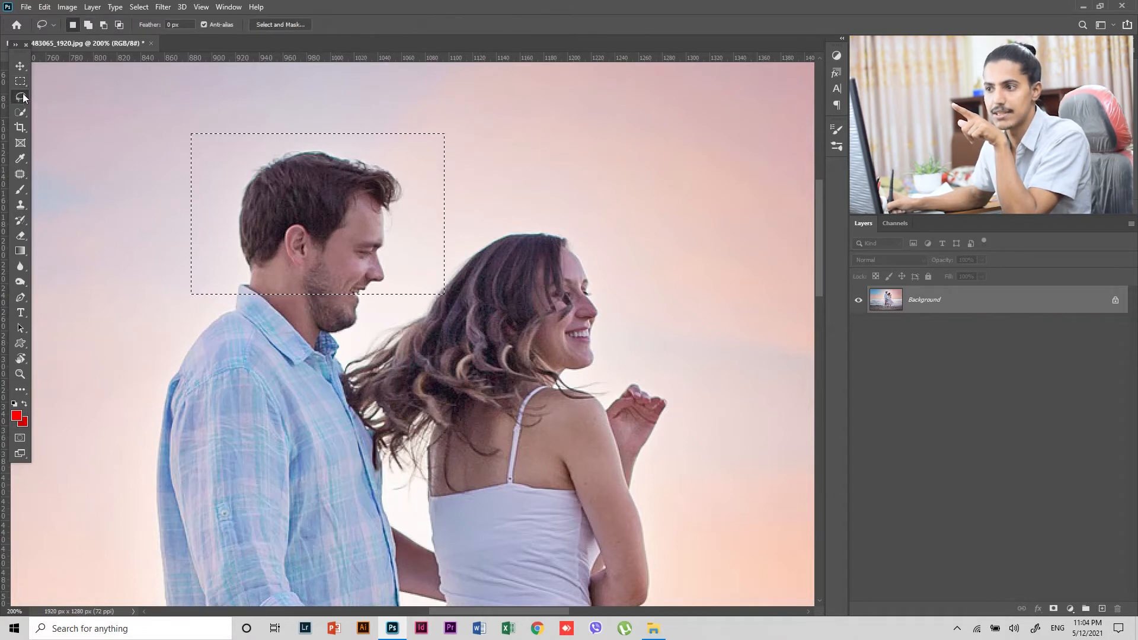
{"action": "left_click", "coordinate": [88, 25]}
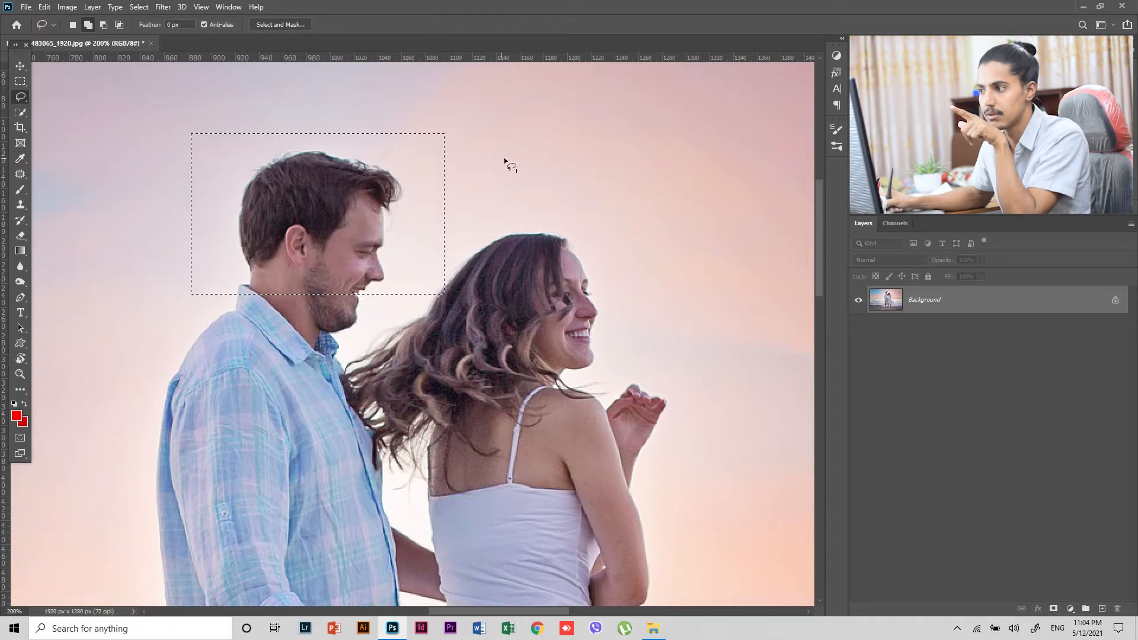
{"action": "left_click_drag", "start_coordinate": [449, 184], "coordinate": [484, 168]}
{"action": "mouse_move", "coordinate": [459, 254]}
{"action": "left_mouse_down"}
{"action": "mouse_move", "coordinate": [400, 283]}
{"action": "mouse_move", "coordinate": [509, 284]}
{"action": "mouse_move", "coordinate": [491, 259]}
{"action": "left_mouse_up"}
{"action": "mouse_move", "coordinate": [488, 175]}
{"action": "left_mouse_down"}
{"action": "mouse_move", "coordinate": [533, 214]}
{"action": "mouse_move", "coordinate": [475, 186]}
{"action": "left_mouse_up"}
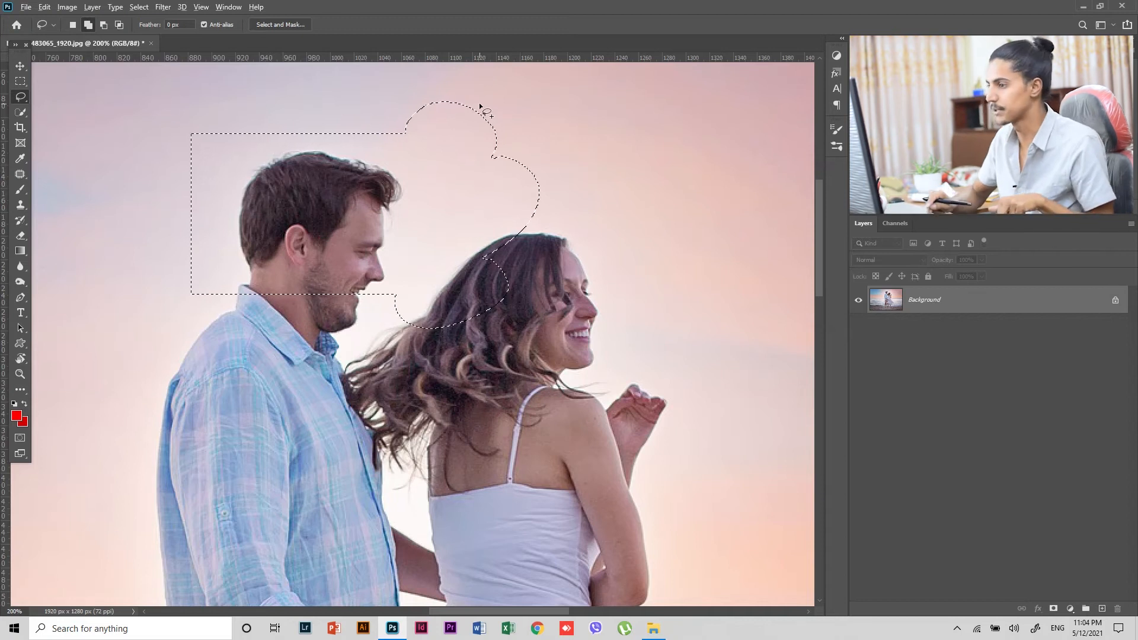
- Add a freehand area behind the man's head to the selection, try filling it with the foreground colour and undo the fill
{"action": "mouse_move", "coordinate": [224, 112]}
{"action": "left_mouse_down"}
{"action": "mouse_move", "coordinate": [145, 308]}
{"action": "mouse_move", "coordinate": [241, 152]}
{"action": "mouse_move", "coordinate": [221, 128]}
{"action": "left_mouse_up"}
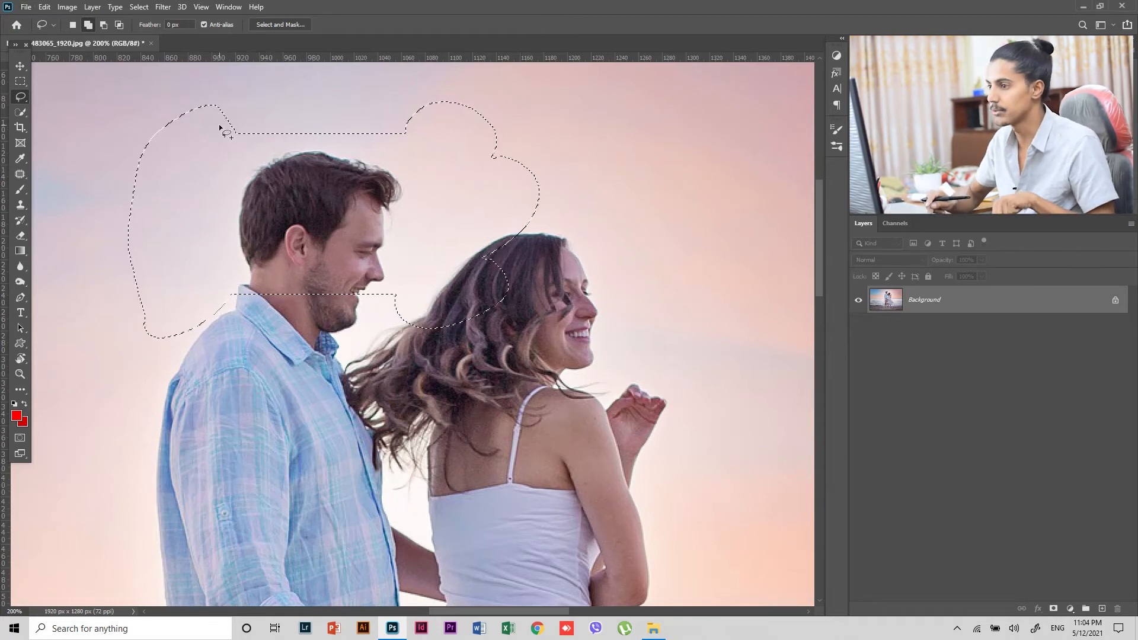
{"action": "key", "text": "alt+BackSpace"}
{"action": "key", "text": "ctrl+z"}
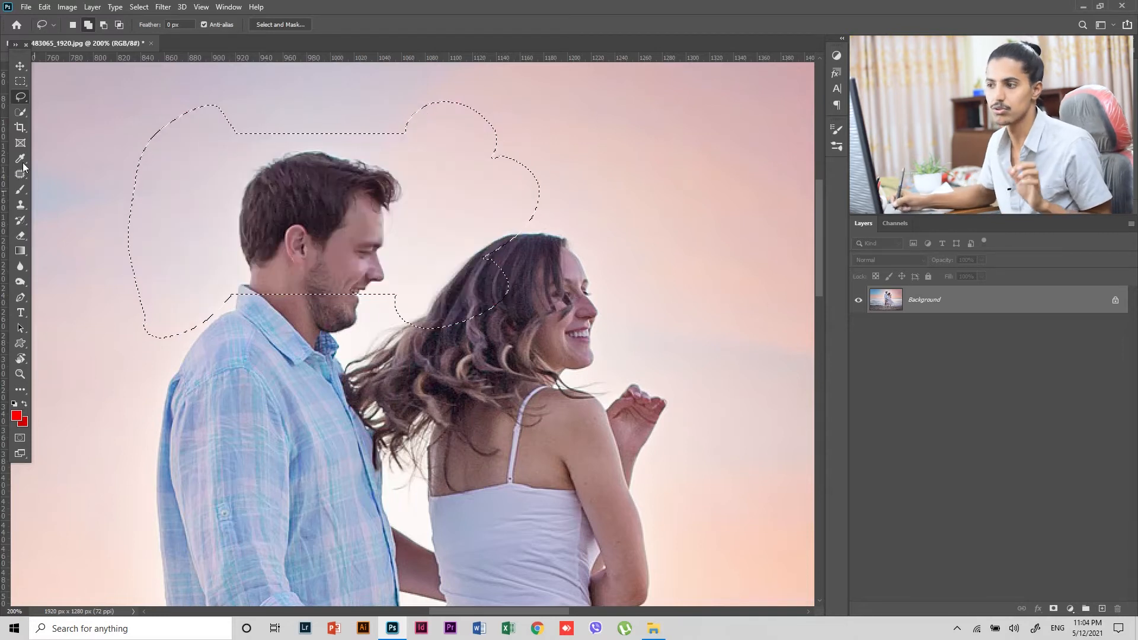
- Trim both sides of the selection back to the man's head using the Lasso in Subtract from Selection mode
{"action": "left_click", "coordinate": [104, 26]}
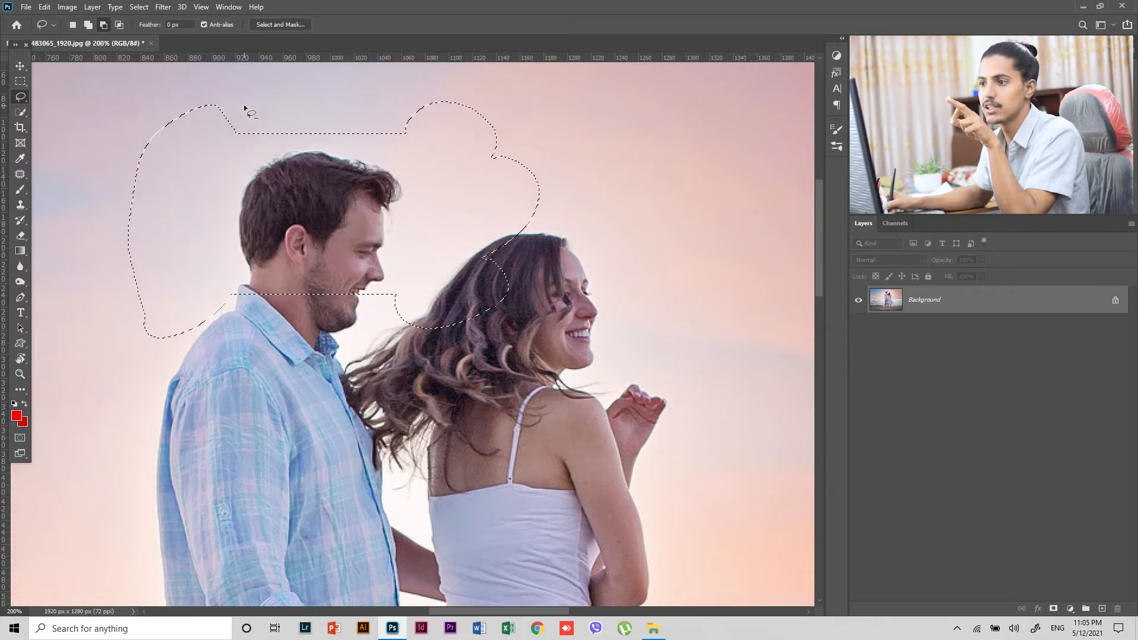
{"action": "left_click_drag", "start_coordinate": [226, 78], "coordinate": [203, 350]}
{"action": "left_click_drag", "start_coordinate": [184, 98], "coordinate": [188, 96]}
{"action": "mouse_move", "coordinate": [428, 85]}
{"action": "left_mouse_down"}
{"action": "mouse_move", "coordinate": [412, 148]}
{"action": "mouse_move", "coordinate": [606, 202]}
{"action": "mouse_move", "coordinate": [537, 97]}
{"action": "left_mouse_up"}
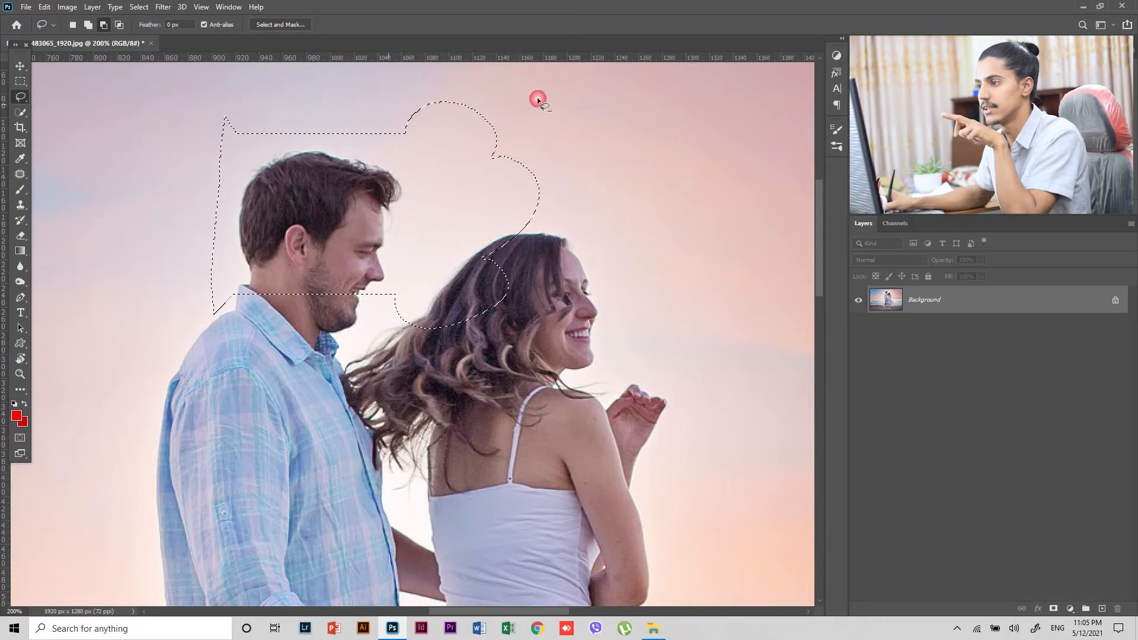
{"action": "mouse_move", "coordinate": [395, 95]}
{"action": "left_mouse_down"}
{"action": "mouse_move", "coordinate": [490, 118]}
{"action": "mouse_move", "coordinate": [439, 87]}
{"action": "left_mouse_up"}
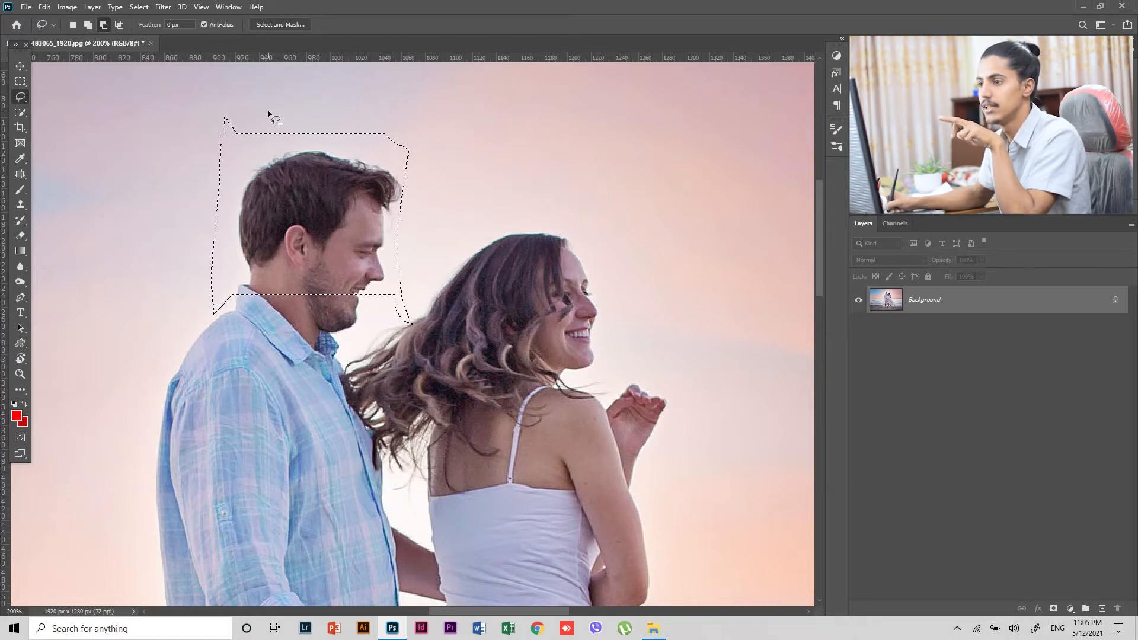
- Set the Lasso back to New Selection mode and add freehand areas beside the man's face using the temporary add modifier
{"action": "left_click", "coordinate": [72, 25]}
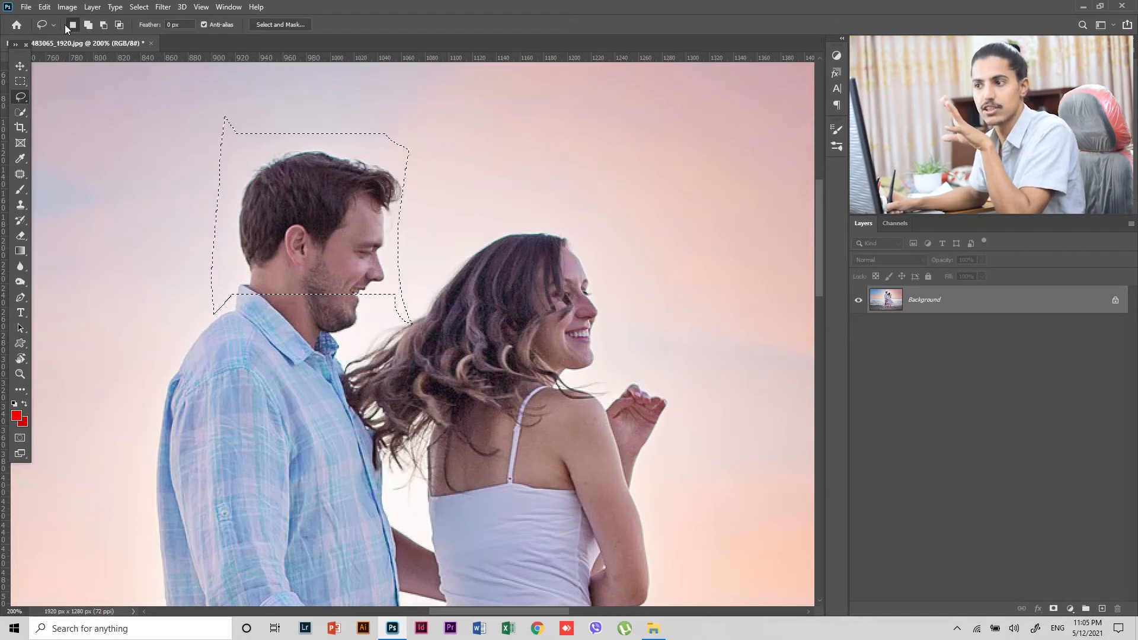
{"action": "key", "text": "shift"}
{"action": "mouse_move", "coordinate": [375, 220]}
{"action": "left_mouse_down"}
{"action": "mouse_move", "coordinate": [421, 219]}
{"action": "mouse_move", "coordinate": [501, 283]}
{"action": "mouse_move", "coordinate": [341, 246]}
{"action": "left_mouse_up"}
{"action": "mouse_move", "coordinate": [371, 161]}
{"action": "left_mouse_down"}
{"action": "mouse_move", "coordinate": [469, 151]}
{"action": "mouse_move", "coordinate": [461, 224]}
{"action": "left_mouse_up"}
- Subtract freehand areas from both sides of the selection using the temporary subtract modifier, and deselect everything
{"action": "key", "text": "alt"}
{"action": "mouse_move", "coordinate": [461, 104]}
{"action": "left_mouse_down"}
{"action": "mouse_move", "coordinate": [477, 249]}
{"action": "mouse_move", "coordinate": [426, 142]}
{"action": "left_mouse_up"}
{"action": "mouse_move", "coordinate": [527, 219]}
{"action": "left_mouse_down"}
{"action": "mouse_move", "coordinate": [445, 369]}
{"action": "mouse_move", "coordinate": [570, 286]}
{"action": "left_mouse_up"}
{"action": "mouse_move", "coordinate": [228, 267]}
{"action": "left_mouse_down"}
{"action": "mouse_move", "coordinate": [273, 283]}
{"action": "mouse_move", "coordinate": [261, 278]}
{"action": "left_mouse_up"}
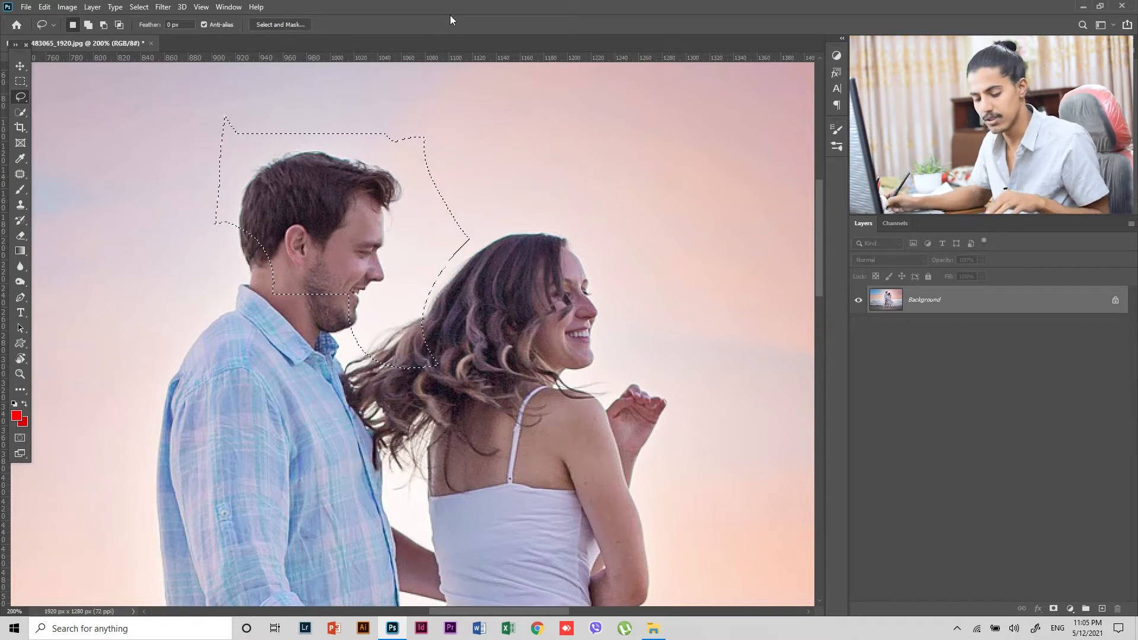
{"action": "key", "text": "ctrl+d"}
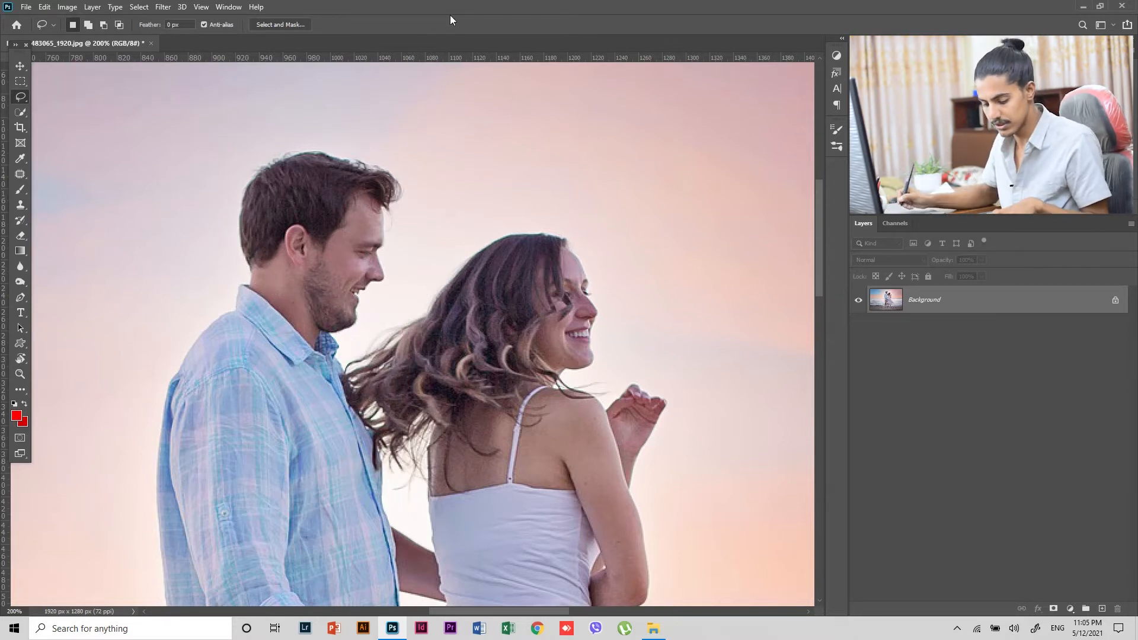
- Select areas of the man's shirt, the woman's upper body and the sky with the Magic Wand, and deselect everything
{"action": "key", "text": "ctrl+minus"}
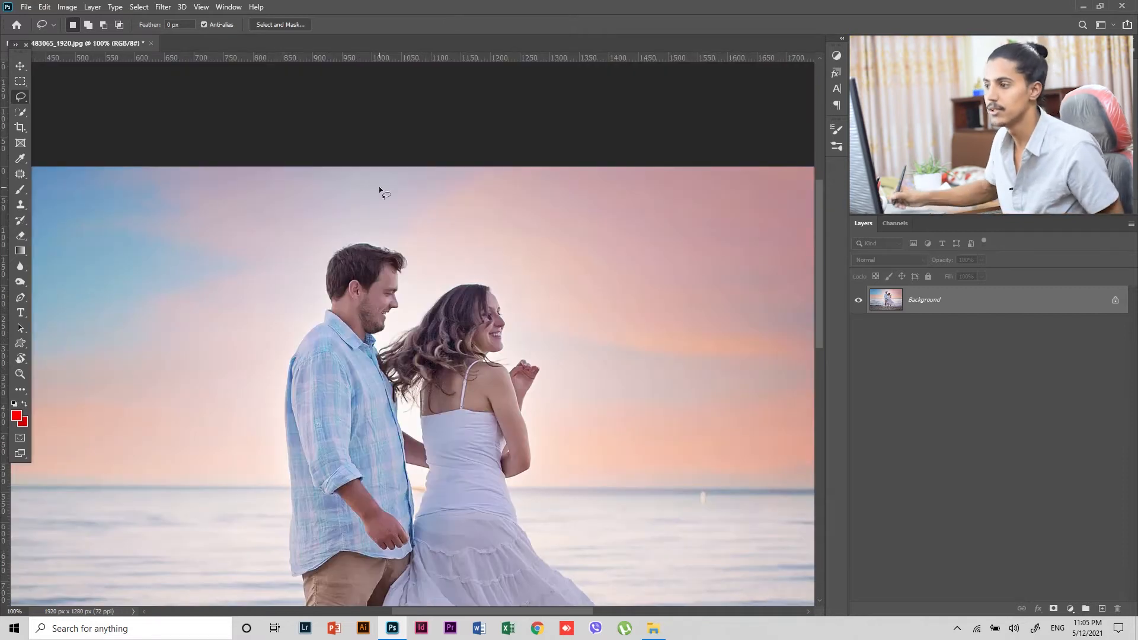
{"action": "left_click_drag", "start_coordinate": [481, 353], "coordinate": [461, 206]}
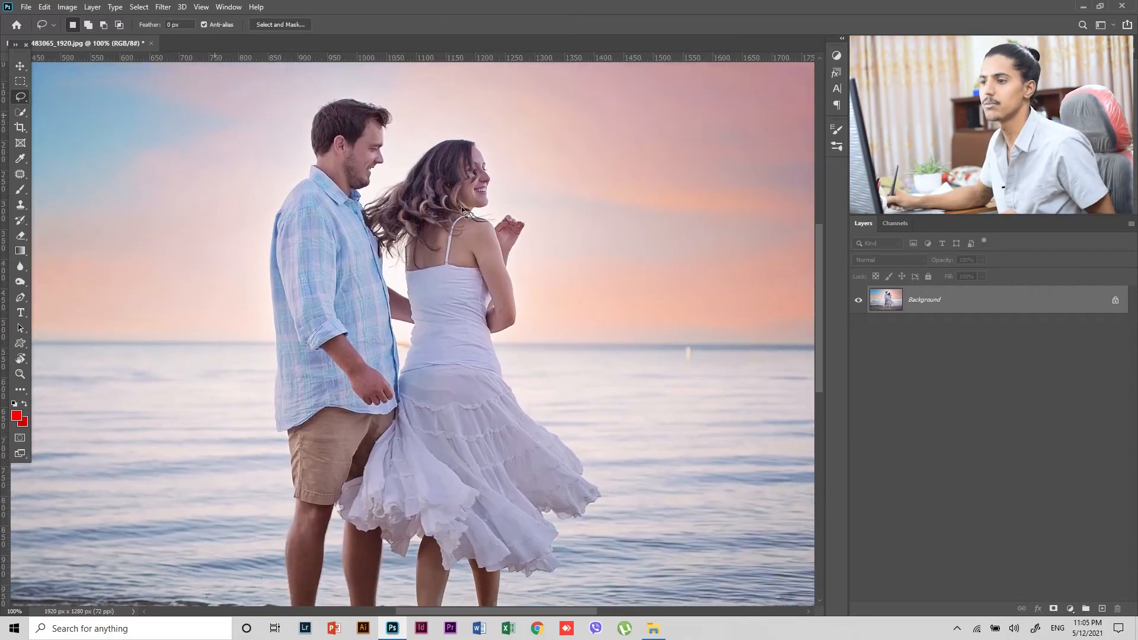
{"action": "left_click", "coordinate": [21, 115]}
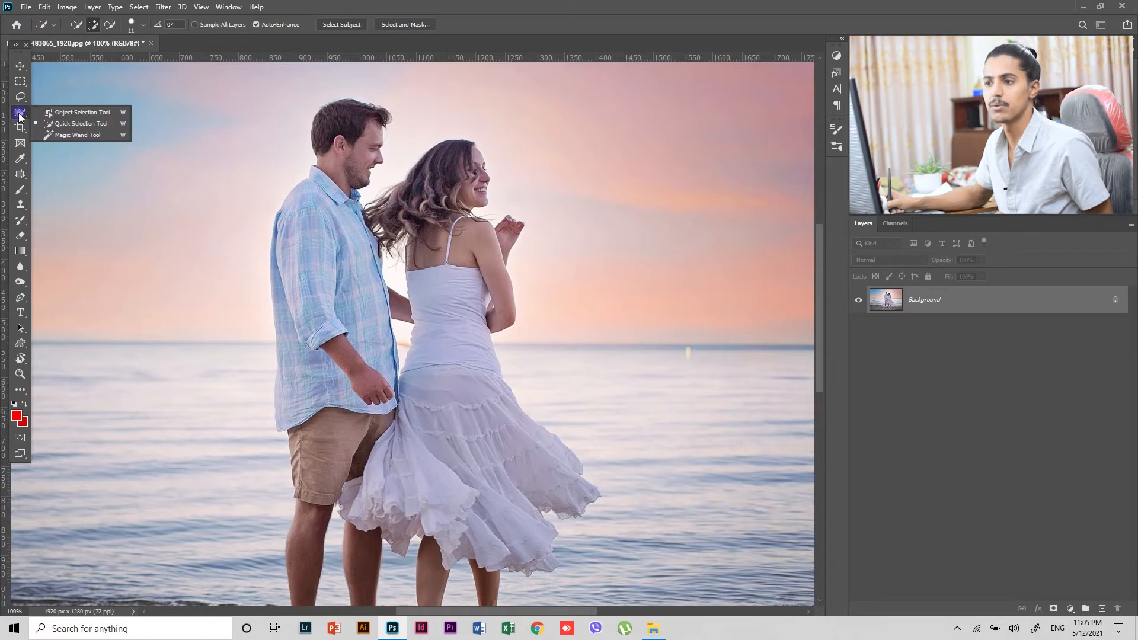
{"action": "left_click", "coordinate": [80, 136]}
{"action": "left_click", "coordinate": [308, 234]}
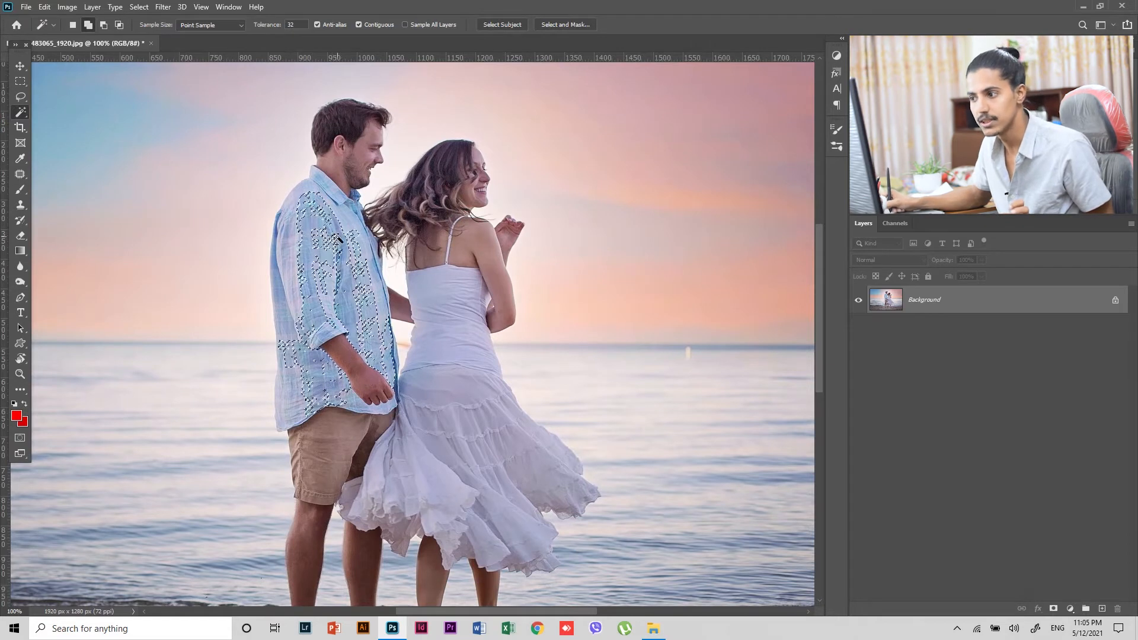
{"action": "left_click", "coordinate": [478, 252]}
{"action": "left_click", "coordinate": [611, 253]}
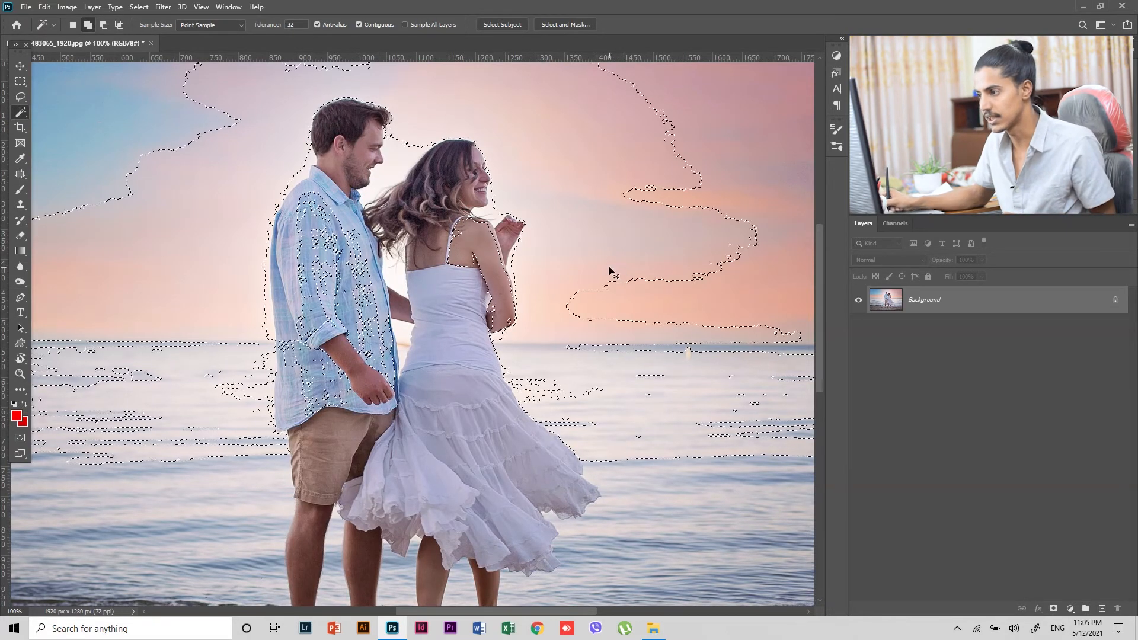
{"action": "key", "text": "ctrl+d"}
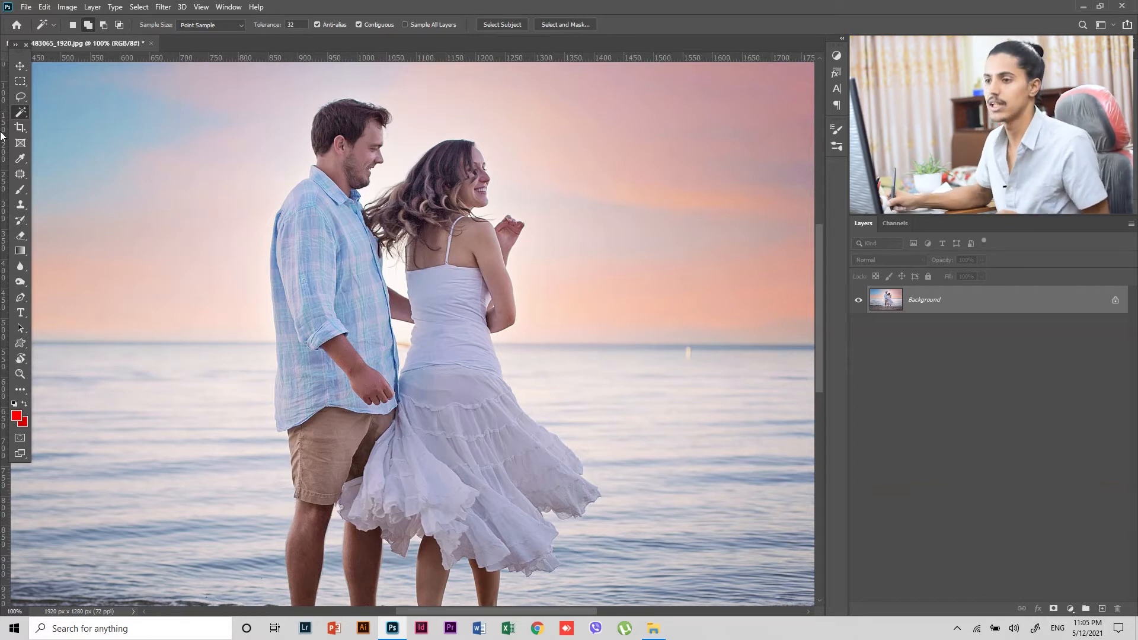
- Paint a selection over the man's head, shirt and shorts and the woman's dress with the Quick Selection tool
{"action": "right_click", "coordinate": [20, 114]}
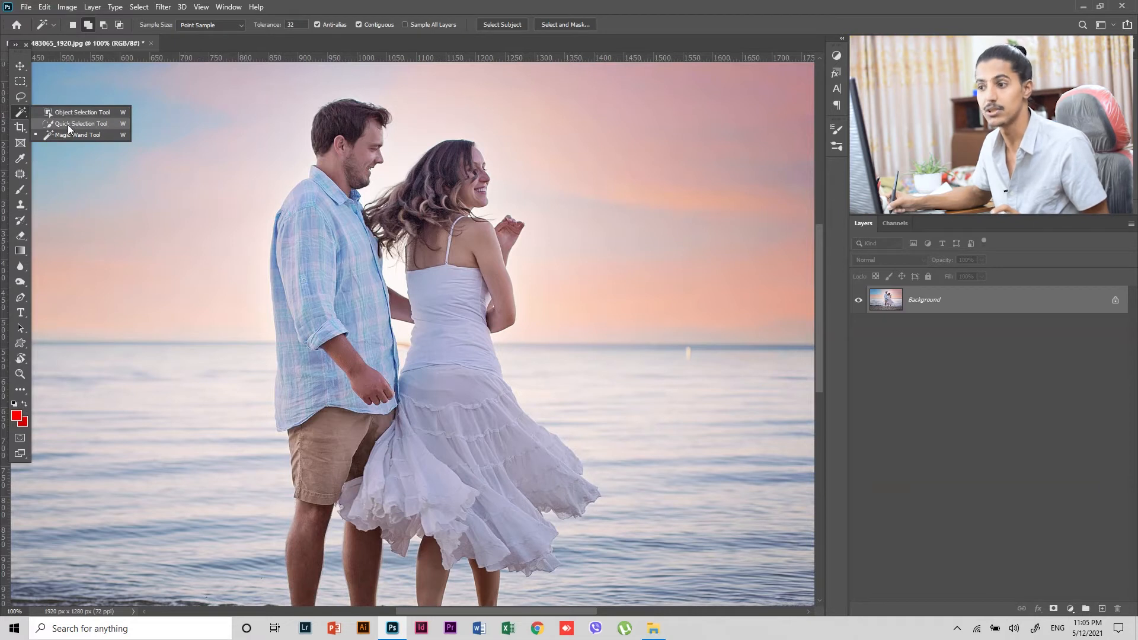
{"action": "left_click", "coordinate": [68, 124]}
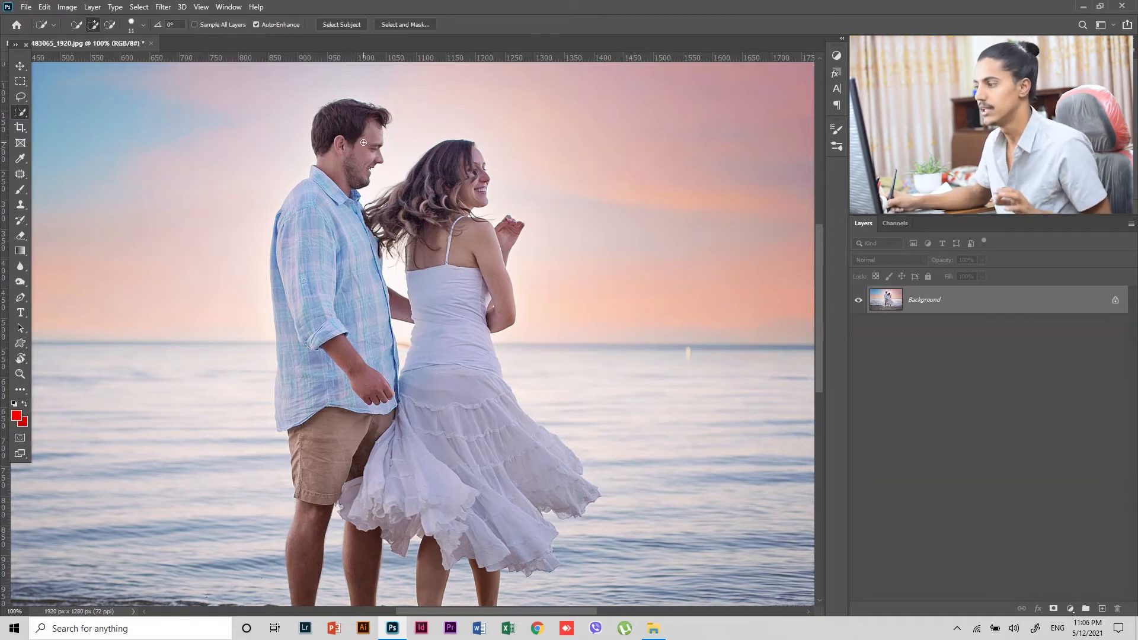
{"action": "left_click_drag", "start_coordinate": [347, 125], "coordinate": [340, 172]}
{"action": "left_click_drag", "start_coordinate": [334, 213], "coordinate": [330, 234]}
{"action": "left_click_drag", "start_coordinate": [320, 351], "coordinate": [323, 370]}
{"action": "mouse_move", "coordinate": [391, 360]}
{"action": "left_mouse_down"}
{"action": "mouse_move", "coordinate": [418, 283]}
{"action": "mouse_move", "coordinate": [352, 372]}
{"action": "mouse_move", "coordinate": [394, 358]}
{"action": "mouse_move", "coordinate": [476, 391]}
{"action": "mouse_move", "coordinate": [506, 386]}
{"action": "mouse_move", "coordinate": [499, 328]}
{"action": "left_mouse_up"}
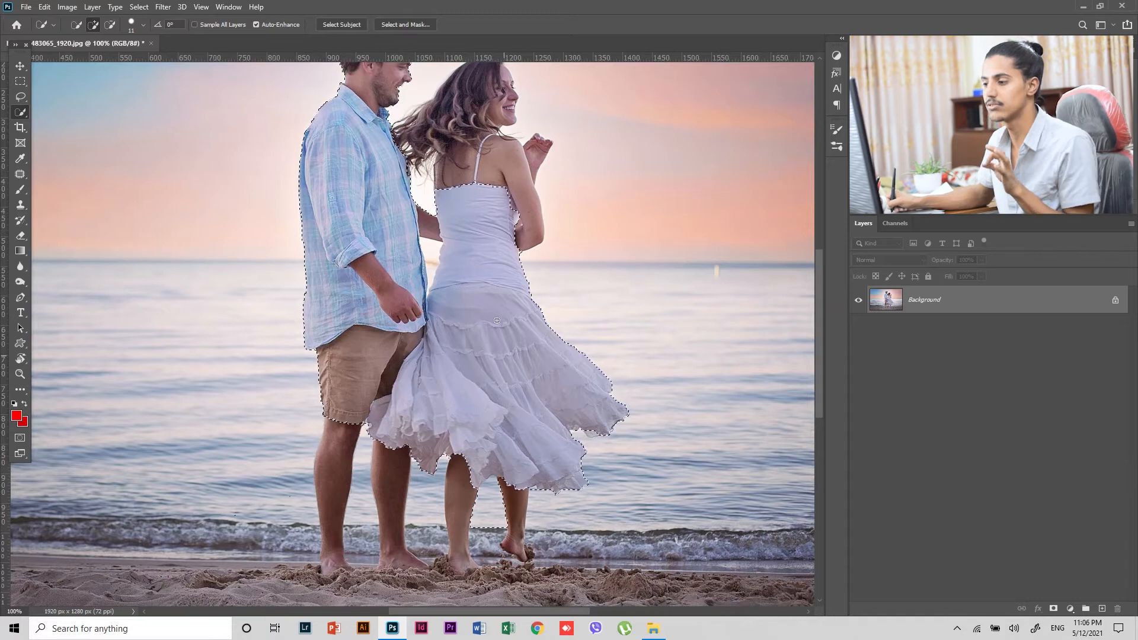
- Extend the quick selection over the woman's hair, upper body and legs and the man's bare leg nearest the photo's edge
{"action": "mouse_move", "coordinate": [498, 203]}
{"action": "left_mouse_down"}
{"action": "mouse_move", "coordinate": [452, 254]}
{"action": "mouse_move", "coordinate": [431, 223]}
{"action": "mouse_move", "coordinate": [423, 151]}
{"action": "left_mouse_up"}
{"action": "left_click_drag", "start_coordinate": [421, 241], "coordinate": [444, 211]}
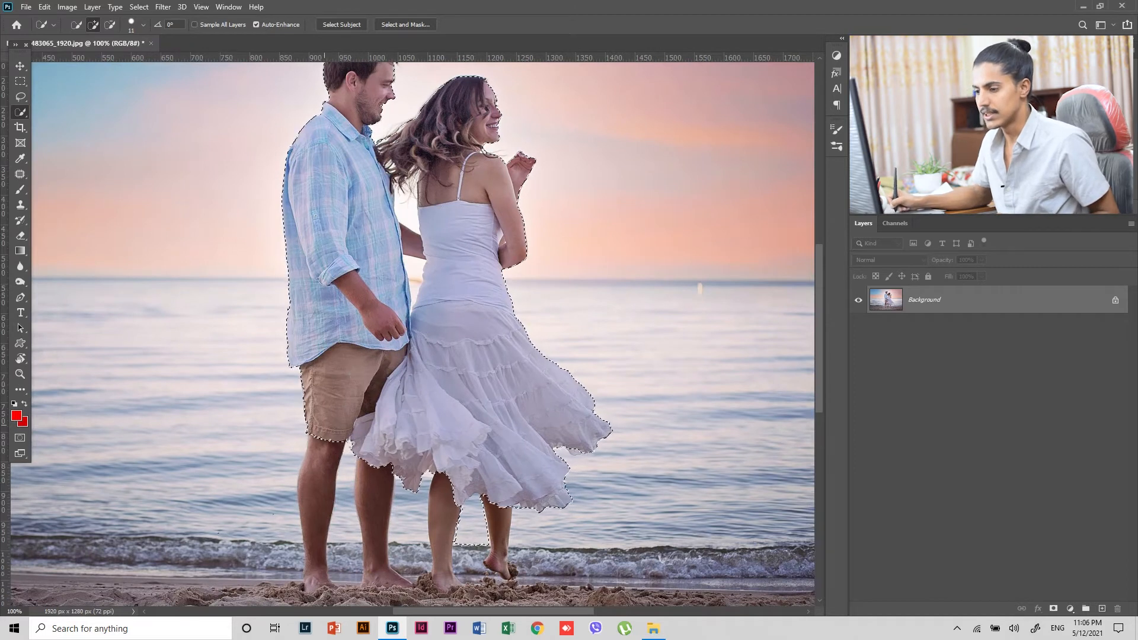
{"action": "left_click_drag", "start_coordinate": [319, 453], "coordinate": [317, 539]}
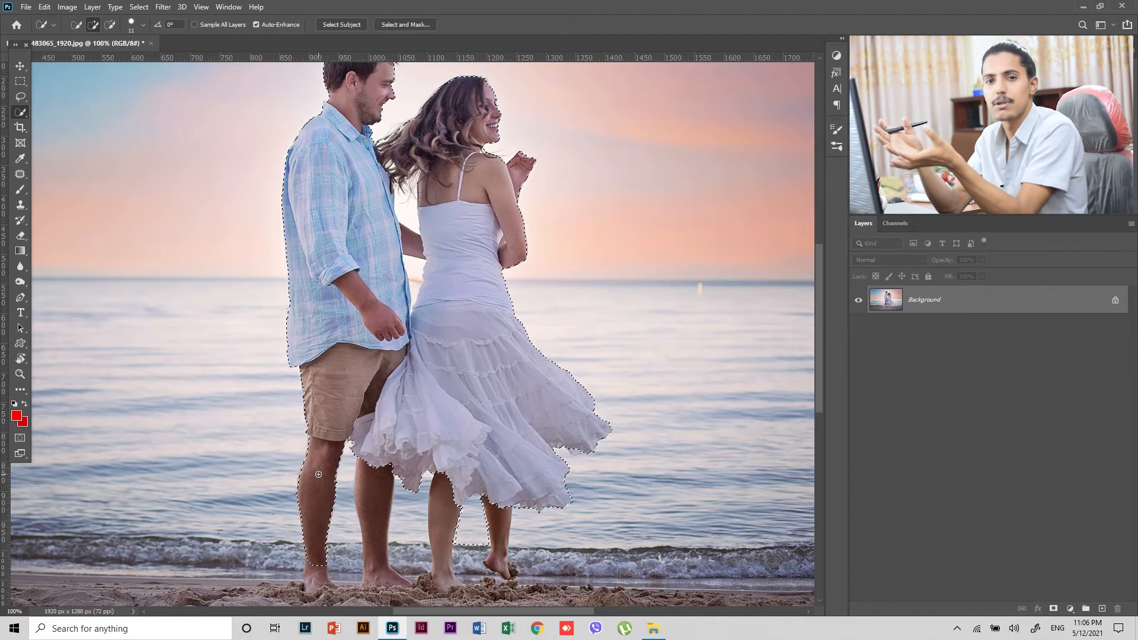
{"action": "scroll", "coordinate": [367, 415], "scroll_direction": "up", "scroll_amount": 2}
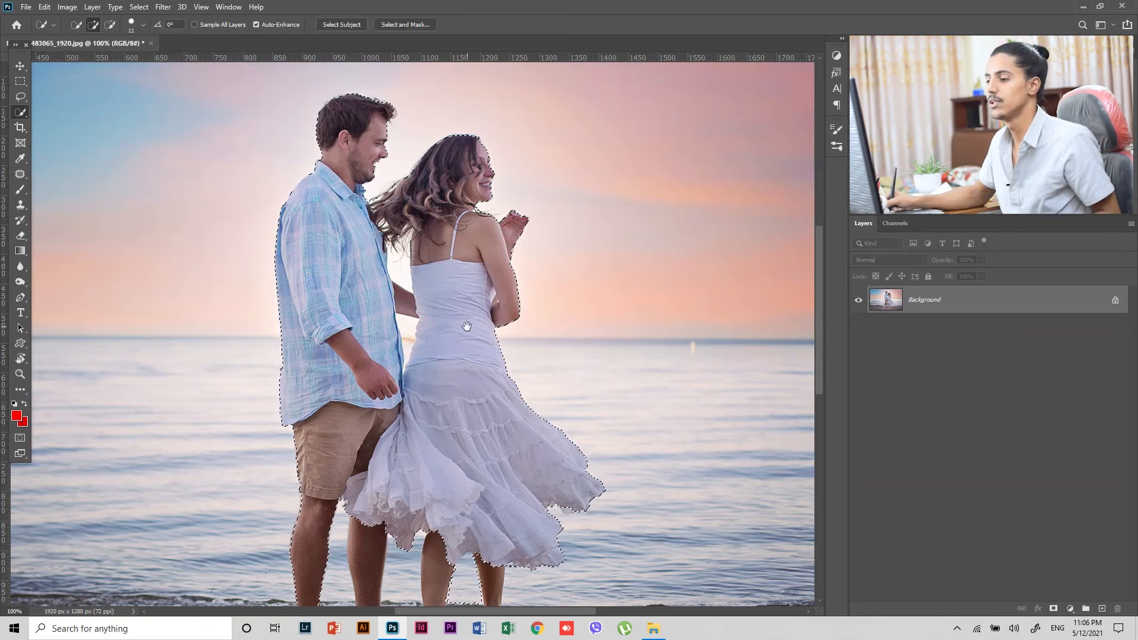
{"action": "left_click_drag", "start_coordinate": [468, 325], "coordinate": [500, 223]}
{"action": "mouse_move", "coordinate": [481, 450]}
{"action": "left_mouse_down"}
{"action": "mouse_move", "coordinate": [473, 536]}
{"action": "mouse_move", "coordinate": [524, 474]}
{"action": "mouse_move", "coordinate": [526, 502]}
{"action": "left_mouse_up"}
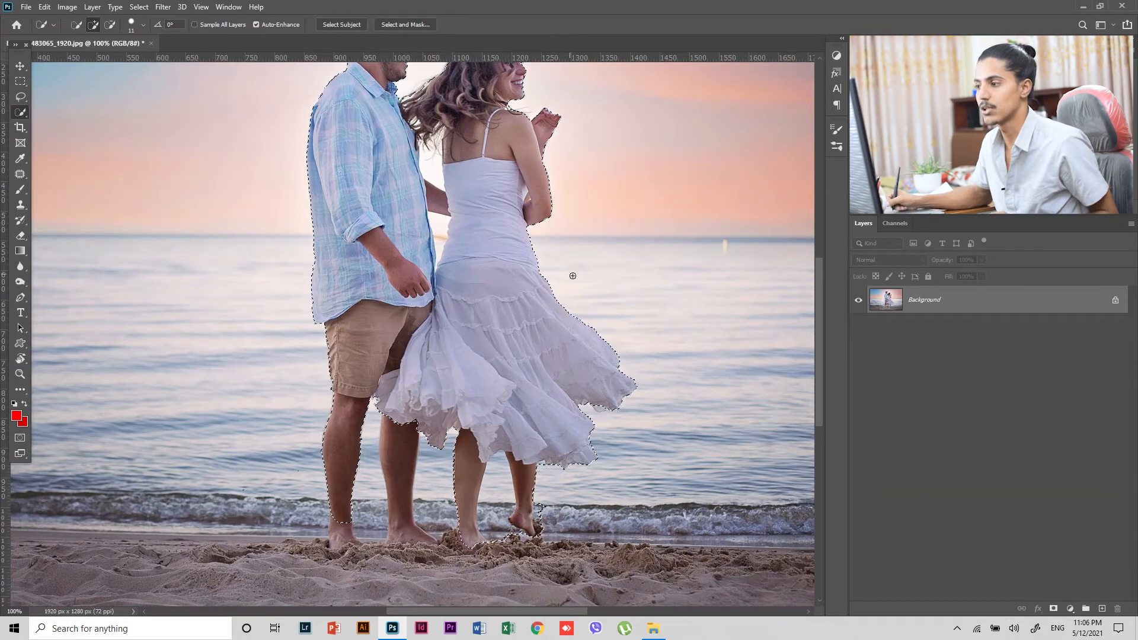
{"action": "left_click_drag", "start_coordinate": [457, 230], "coordinate": [437, 407]}
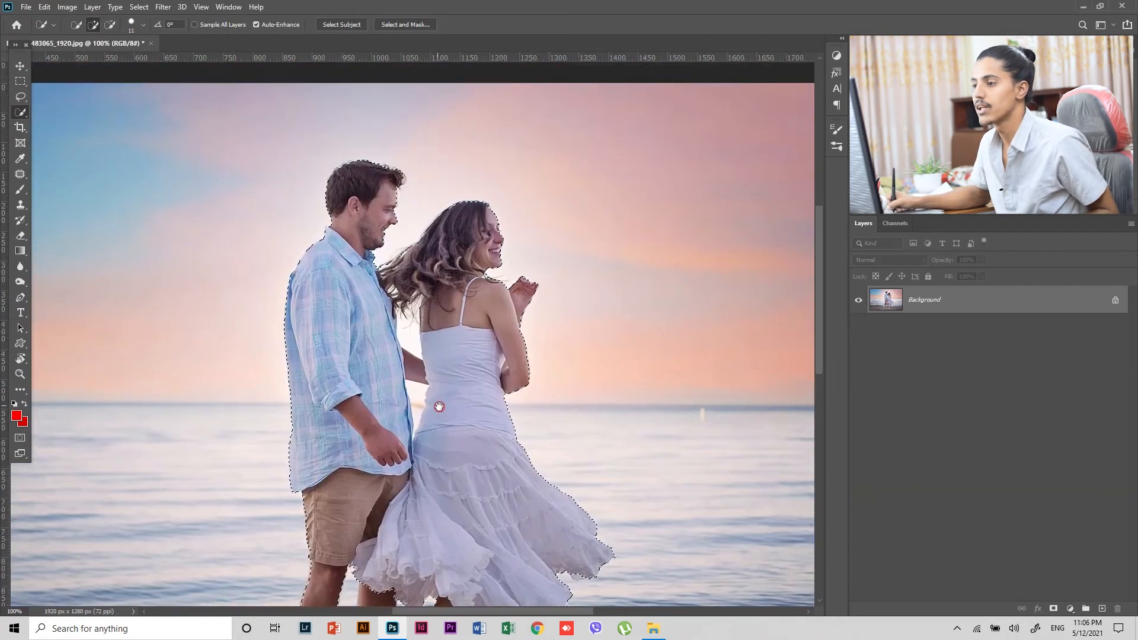
- Add the foot of the man's selected leg to the selection with the Lasso, and deselect everything
{"action": "key", "text": "ctrl+d"}
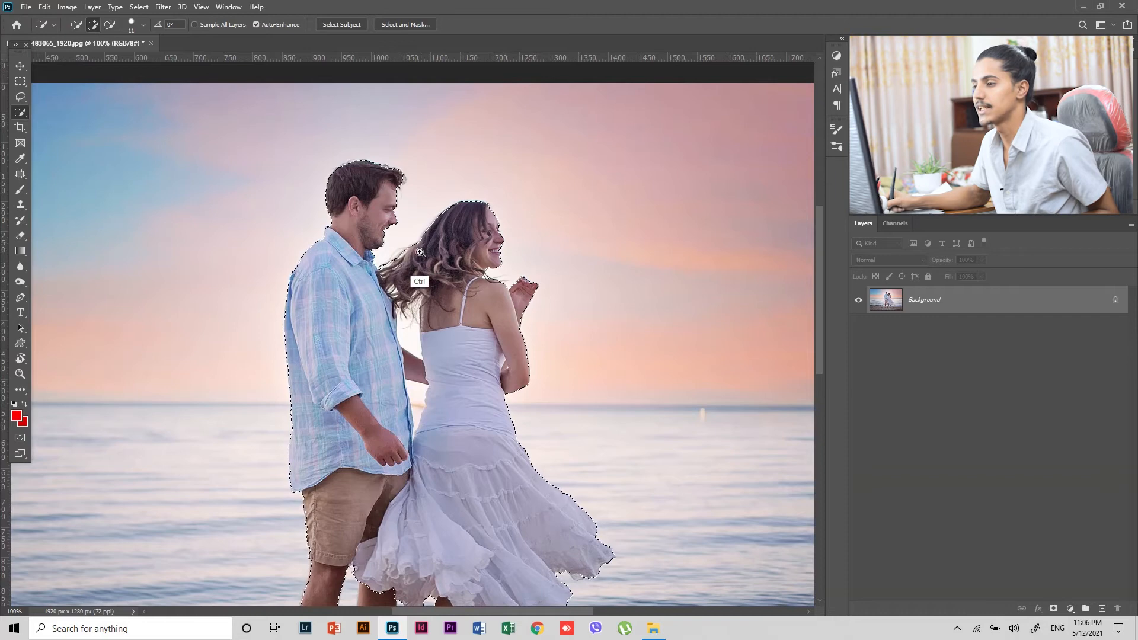
{"action": "left_click_drag", "start_coordinate": [424, 372], "coordinate": [454, 208]}
{"action": "left_click_drag", "start_coordinate": [455, 438], "coordinate": [464, 279]}
{"action": "left_click_drag", "start_coordinate": [361, 383], "coordinate": [416, 441]}
{"action": "left_click", "coordinate": [20, 98]}
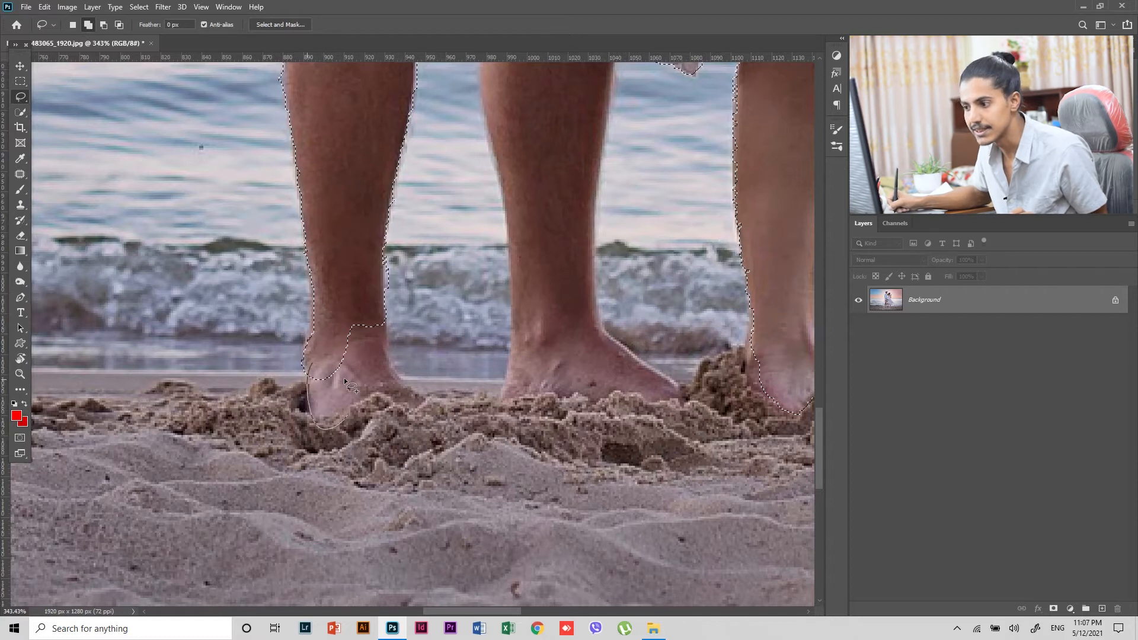
{"action": "left_click_drag", "start_coordinate": [359, 404], "coordinate": [351, 386]}
{"action": "left_click_drag", "start_coordinate": [383, 304], "coordinate": [313, 358]}
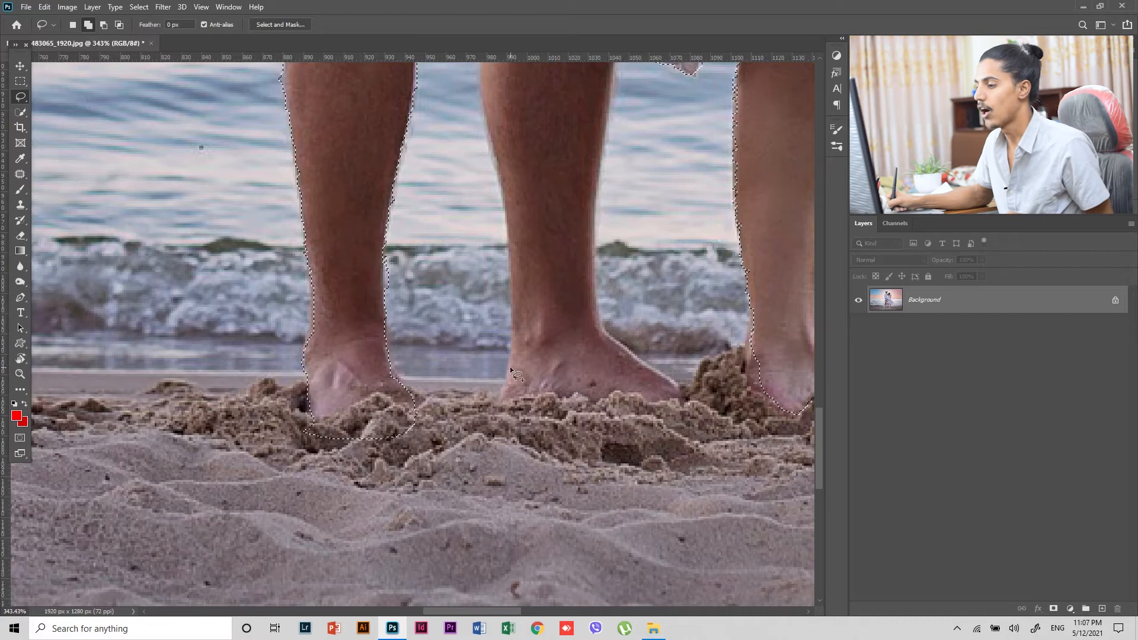
{"action": "scroll", "coordinate": [452, 311], "scroll_direction": "down", "scroll_amount": 5}
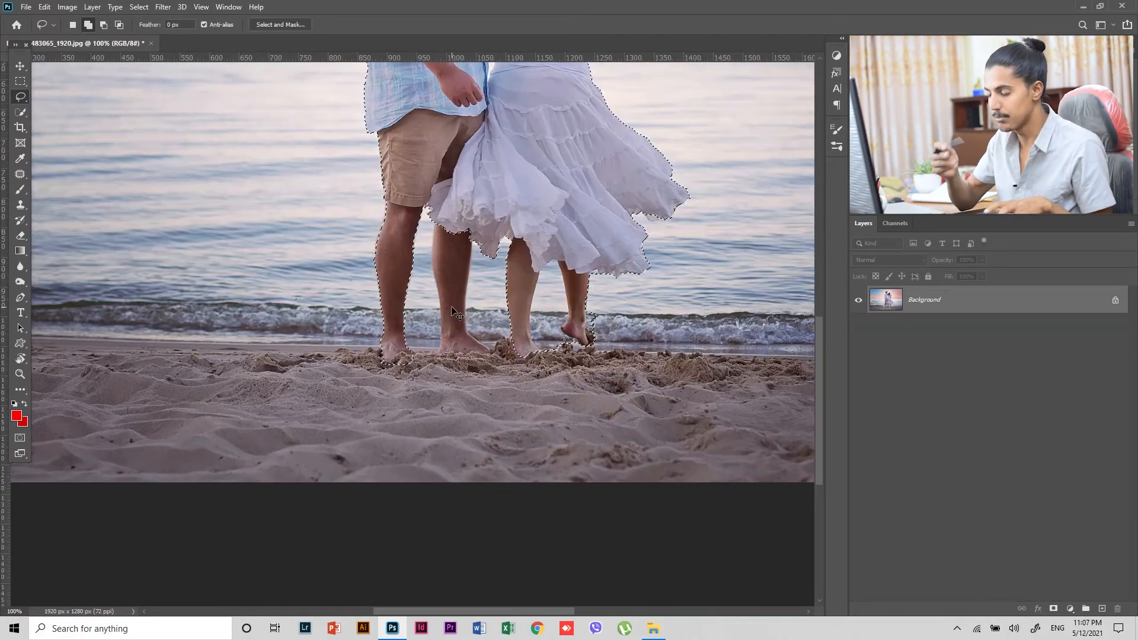
{"action": "scroll", "coordinate": [452, 307], "scroll_direction": "down", "scroll_amount": 1}
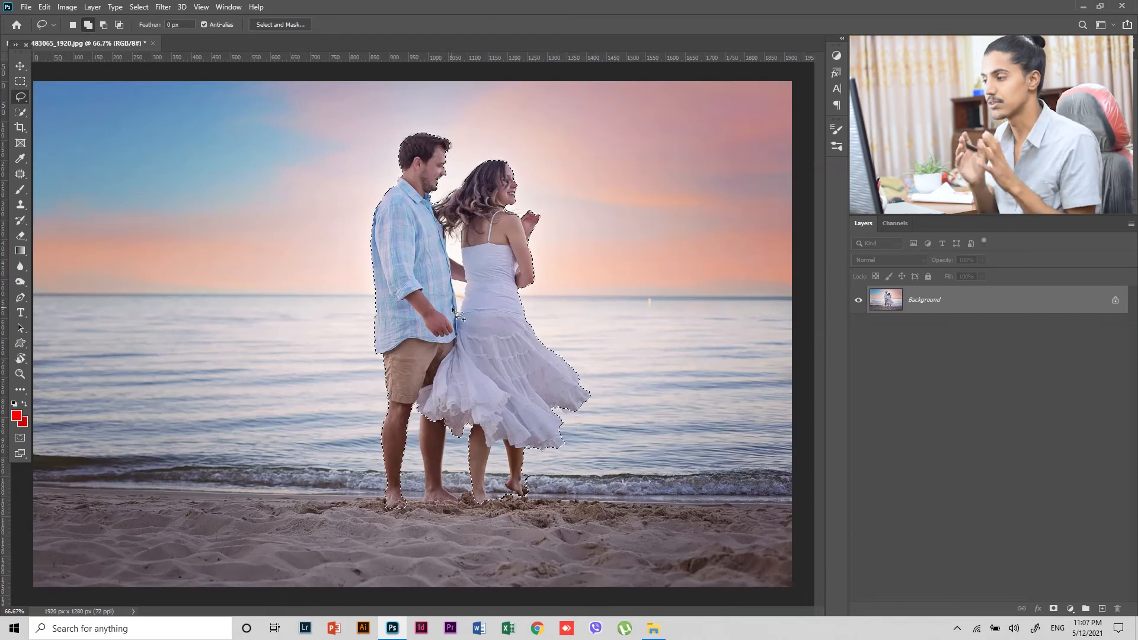
{"action": "key", "text": "ctrl+d"}
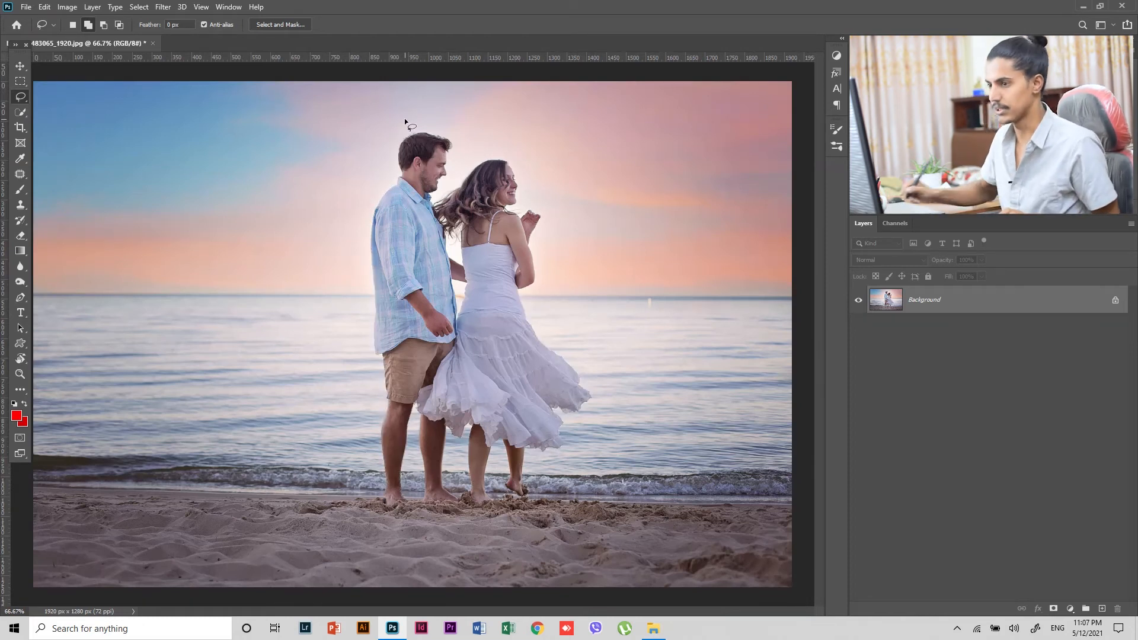
- Draw a square marquee around the couple's lower bodies with the Rectangular Marquee and create a new layer named Layer 1
{"action": "left_click", "coordinate": [20, 81]}
{"action": "left_click_drag", "start_coordinate": [296, 248], "coordinate": [570, 457]}
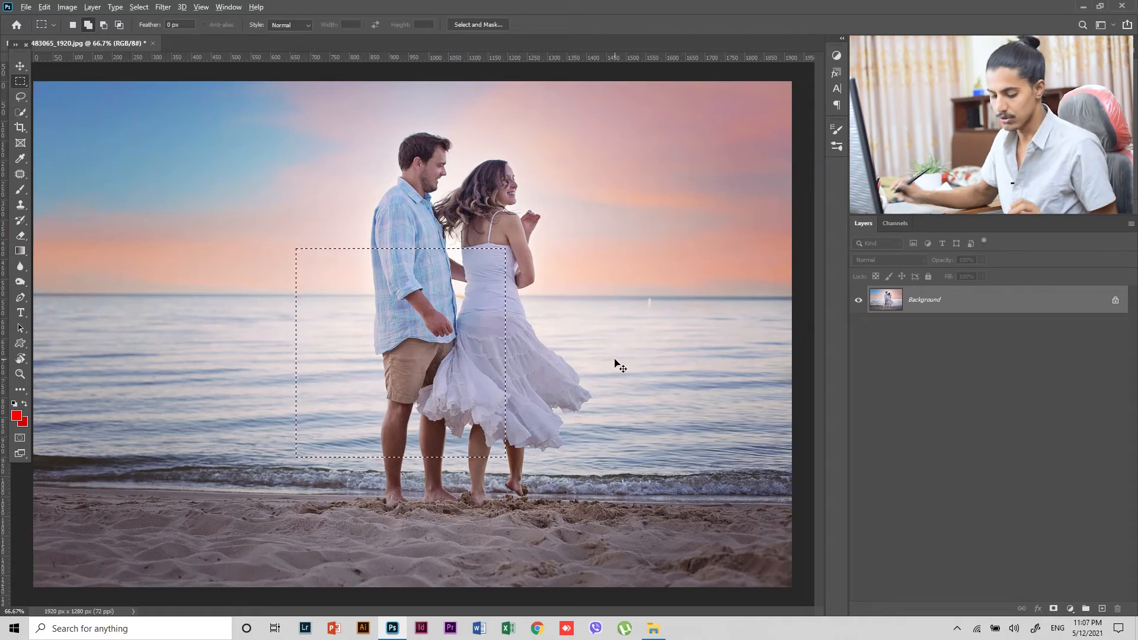
{"action": "key", "text": "ctrl+shift+n"}
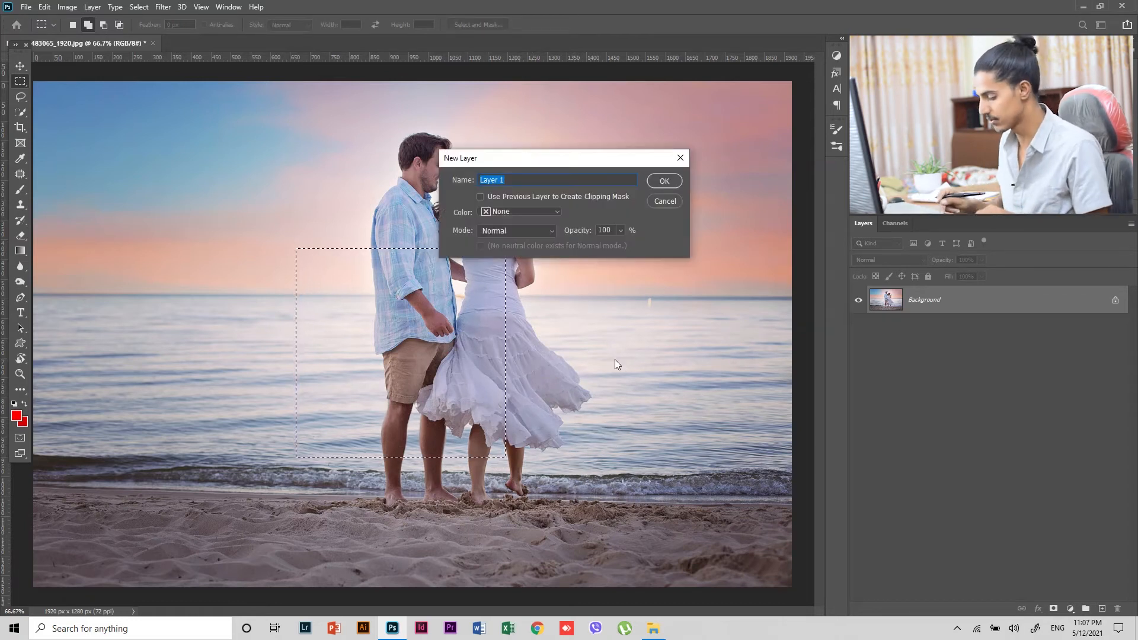
{"action": "key", "text": "Return"}
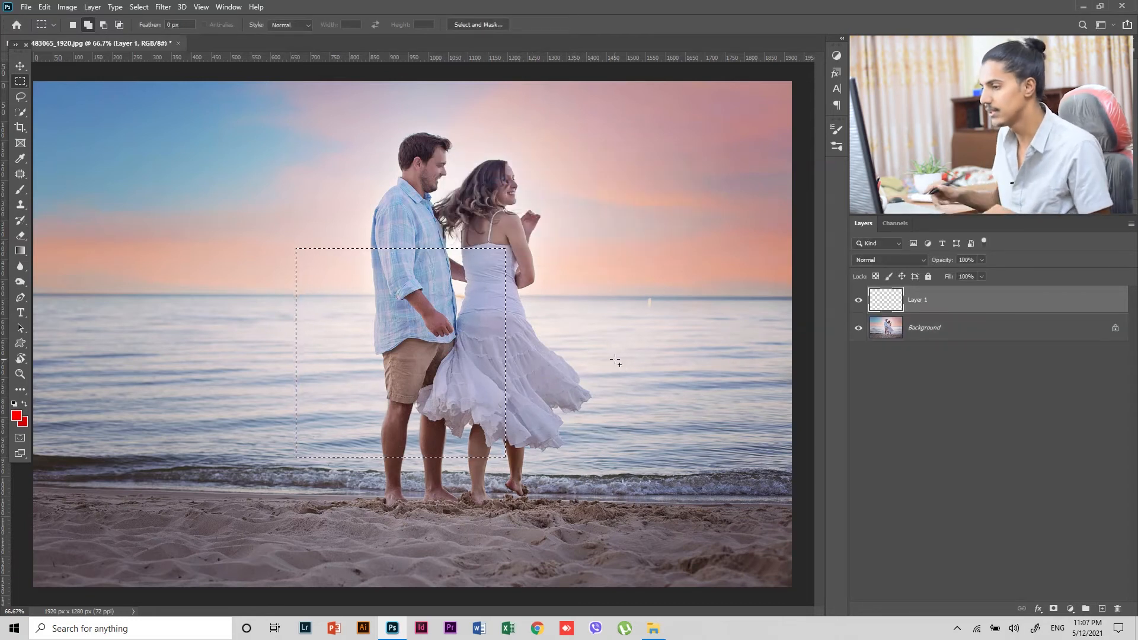
- Stroke the square selection with a 10 px red line at Center location in Normal mode, and deselect it
{"action": "left_click", "coordinate": [45, 7]}
{"action": "left_click", "coordinate": [73, 202]}
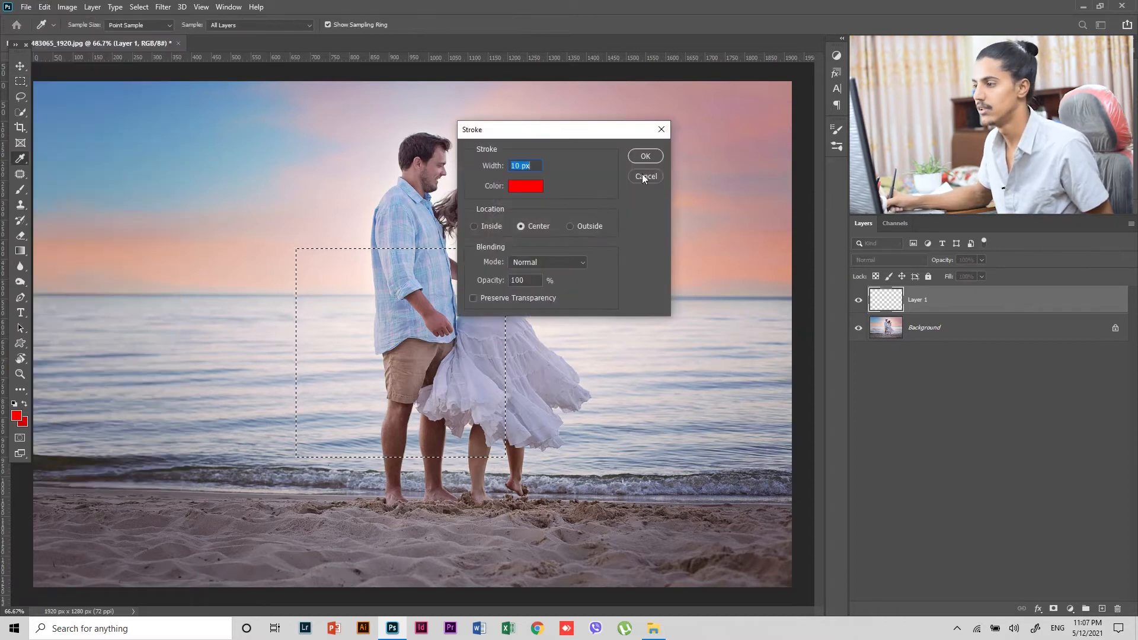
{"action": "left_click", "coordinate": [646, 156]}
{"action": "key", "text": "m"}
{"action": "key", "text": "ctrl+d"}
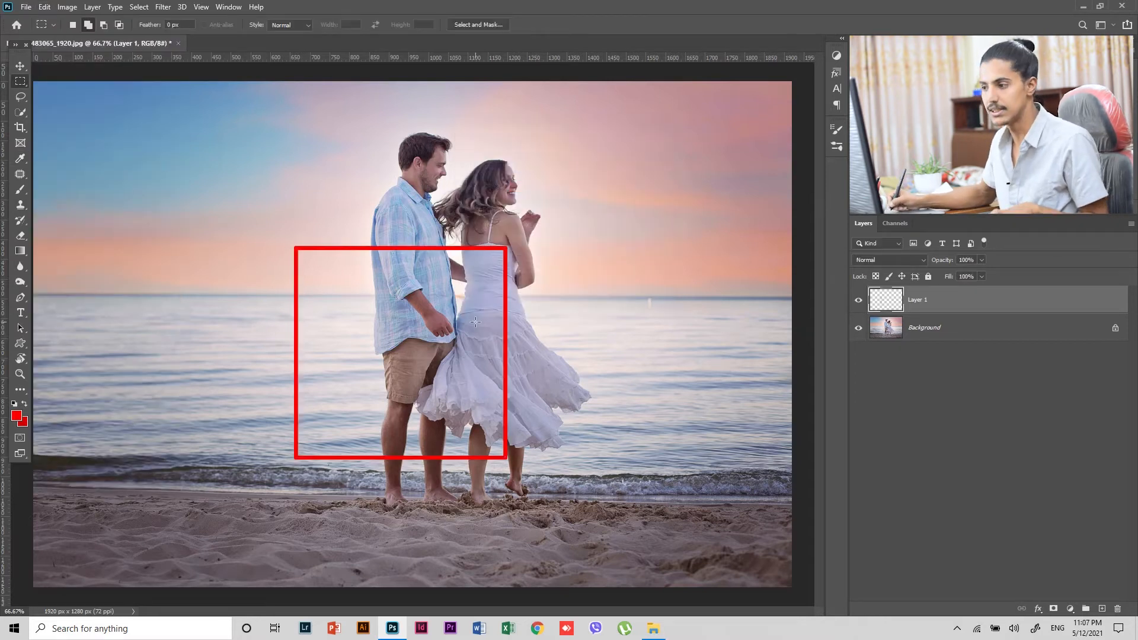
- Move the red square frame off the couple to the sky and sea area beside the man
{"action": "key", "text": "v"}
{"action": "left_click_drag", "start_coordinate": [430, 377], "coordinate": [251, 244]}
{"action": "key", "text": "ctrl+minus"}
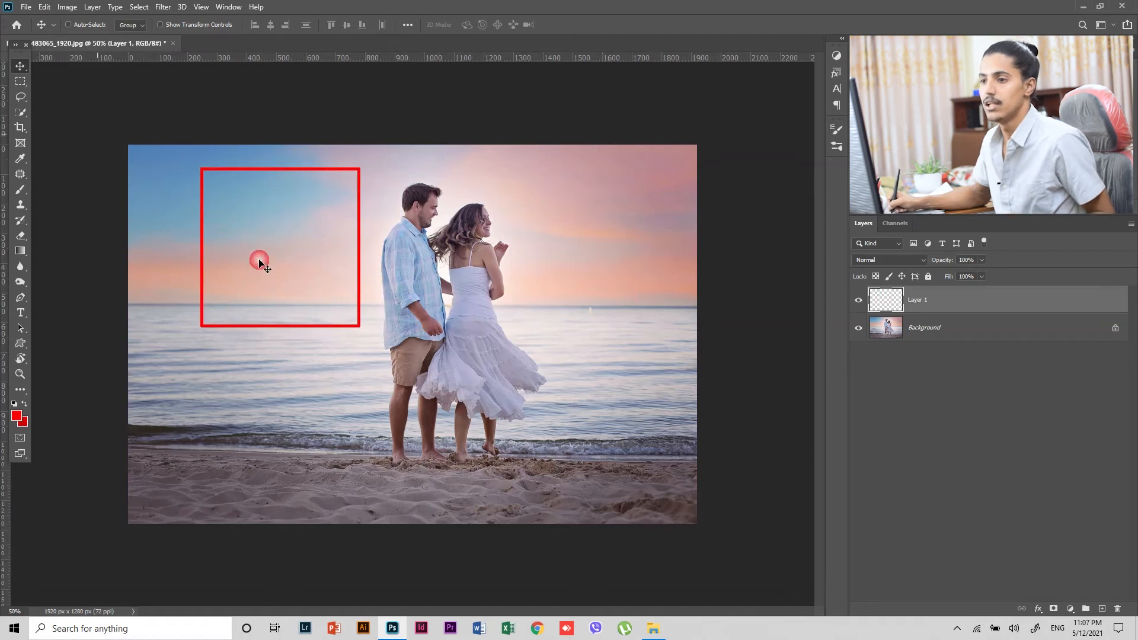
- Draw a circular selection over the couple's waists with the Elliptical Marquee
{"action": "left_click", "coordinate": [22, 84]}
{"action": "left_click", "coordinate": [67, 114]}
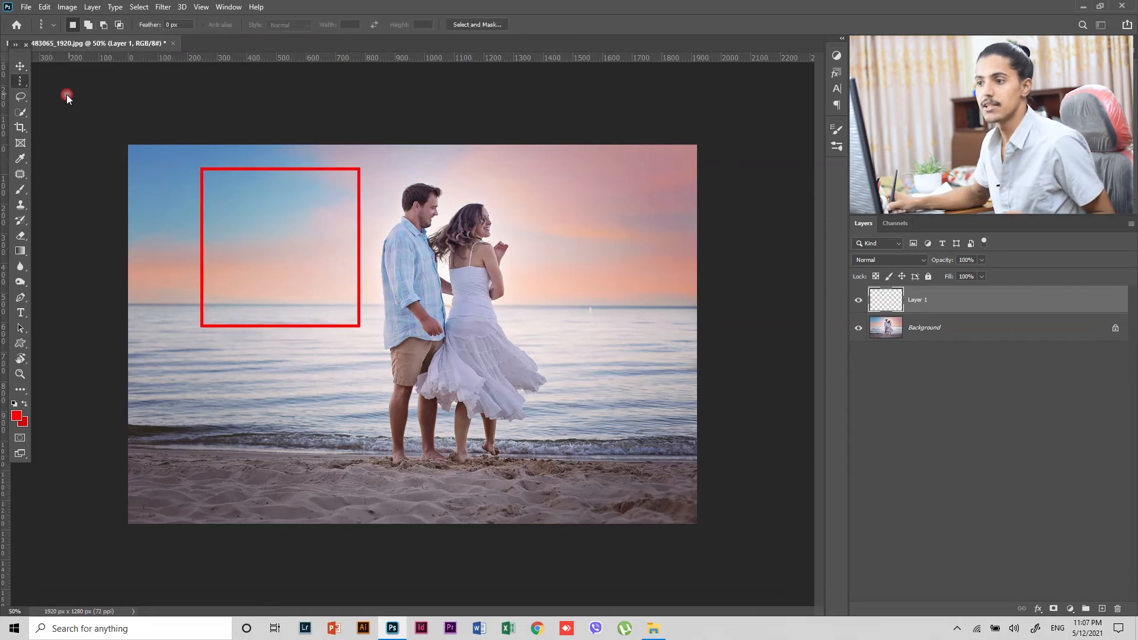
{"action": "left_click", "coordinate": [22, 81]}
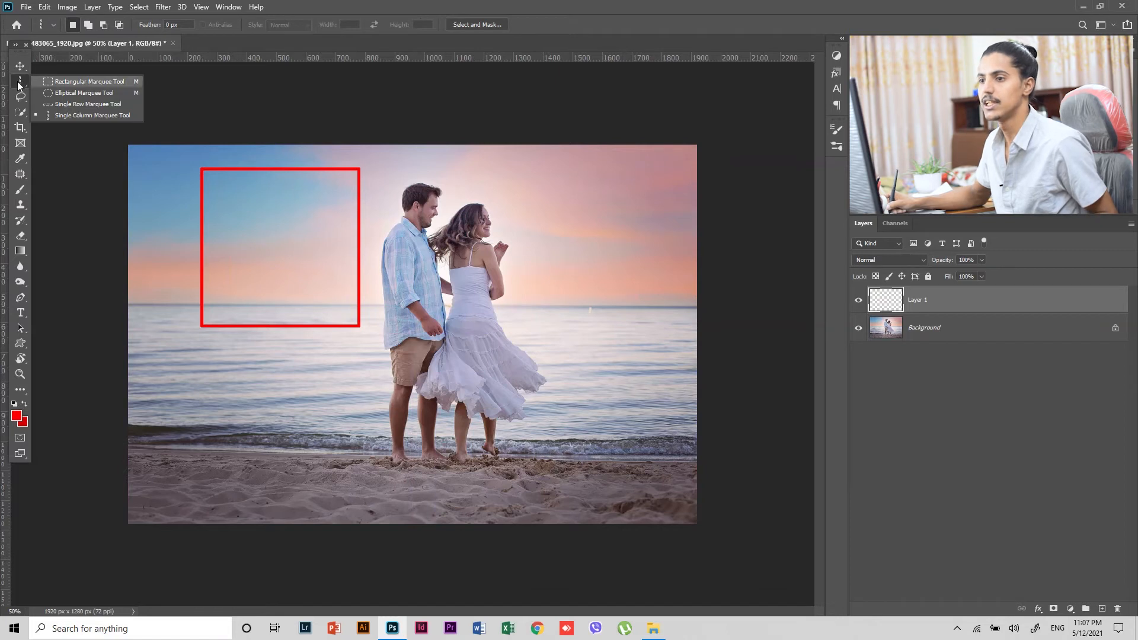
{"action": "left_click", "coordinate": [75, 93]}
{"action": "left_click_drag", "start_coordinate": [423, 320], "coordinate": [471, 369]}
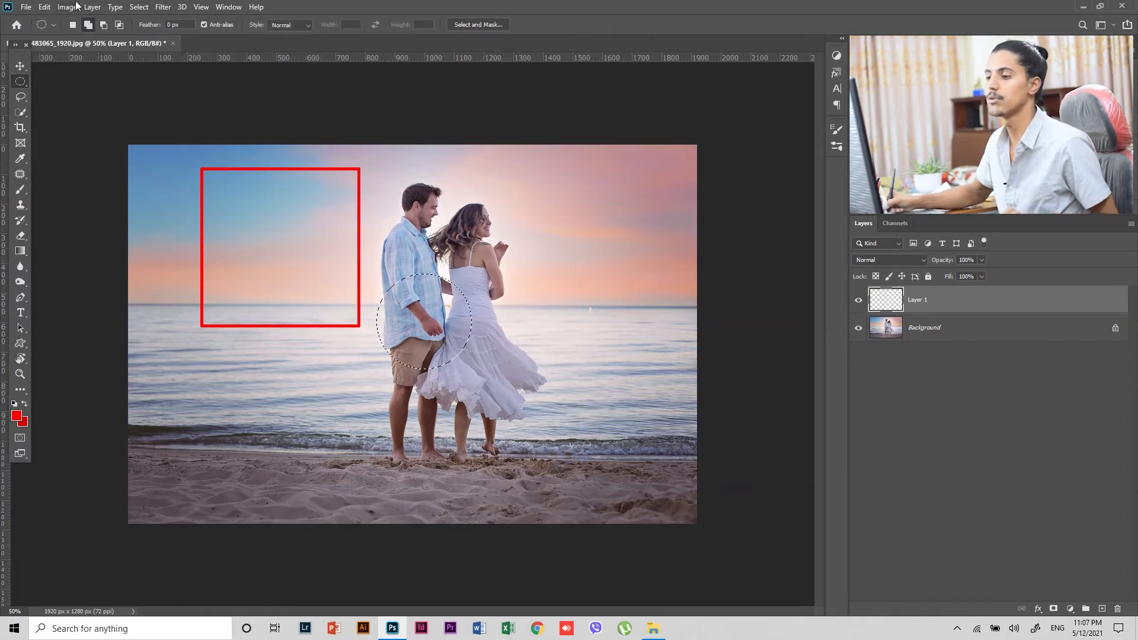
{"action": "left_click", "coordinate": [42, 8]}
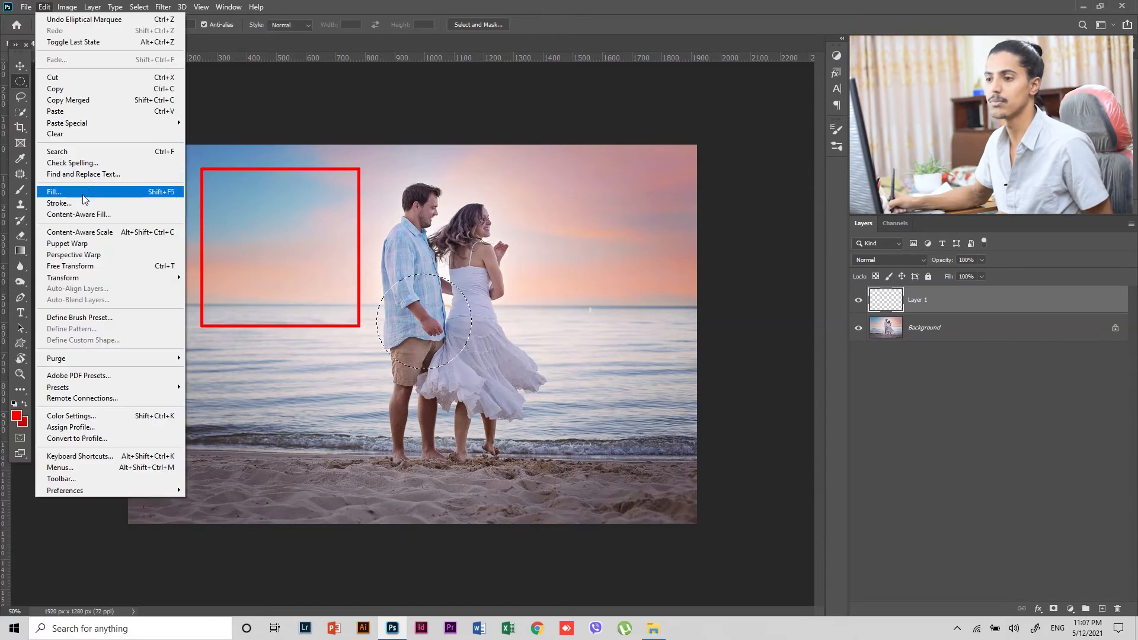
{"action": "left_click", "coordinate": [78, 203]}
{"action": "key", "text": "Escape"}
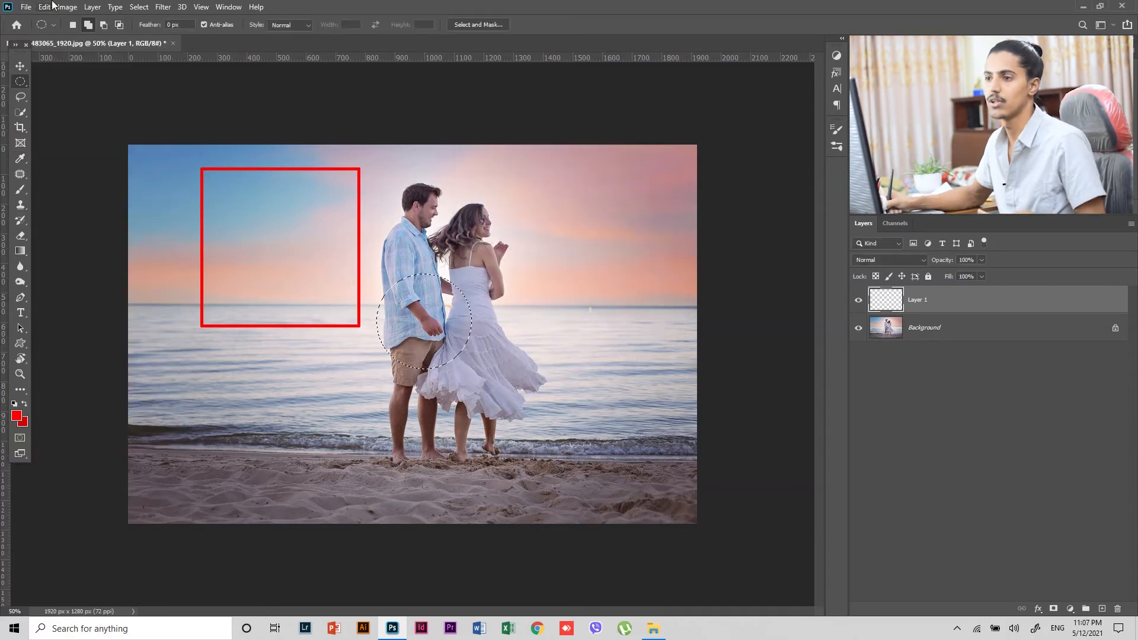
- Fill the circular selection with the Foreground Color, deselect it and activate the Move tool
{"action": "left_click", "coordinate": [45, 7]}
{"action": "left_click", "coordinate": [81, 190]}
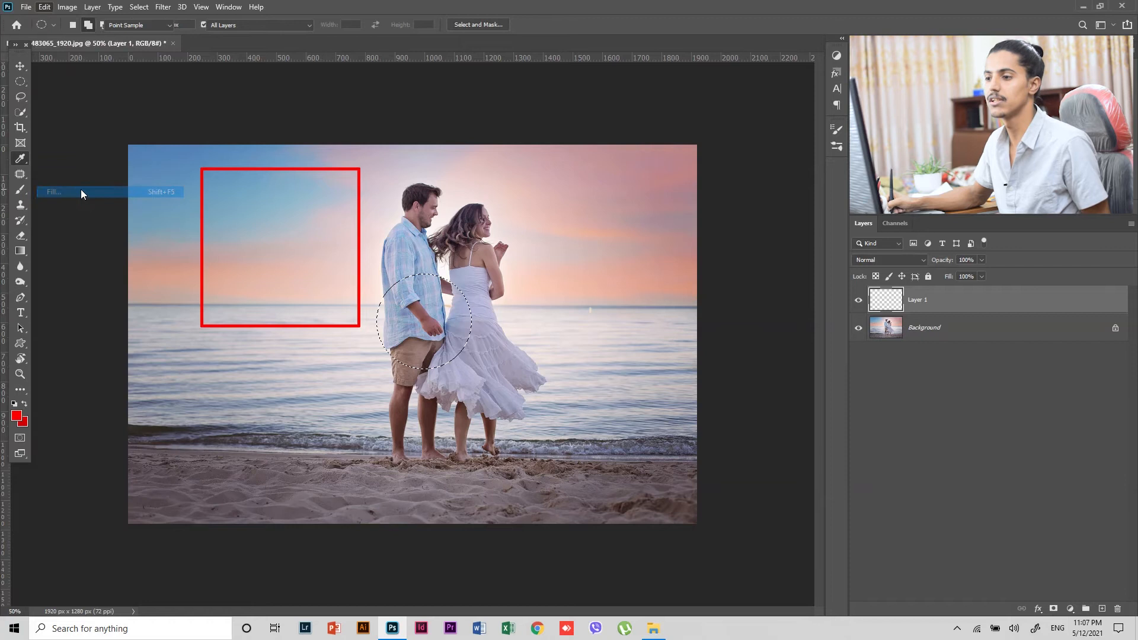
{"action": "left_click", "coordinate": [637, 163]}
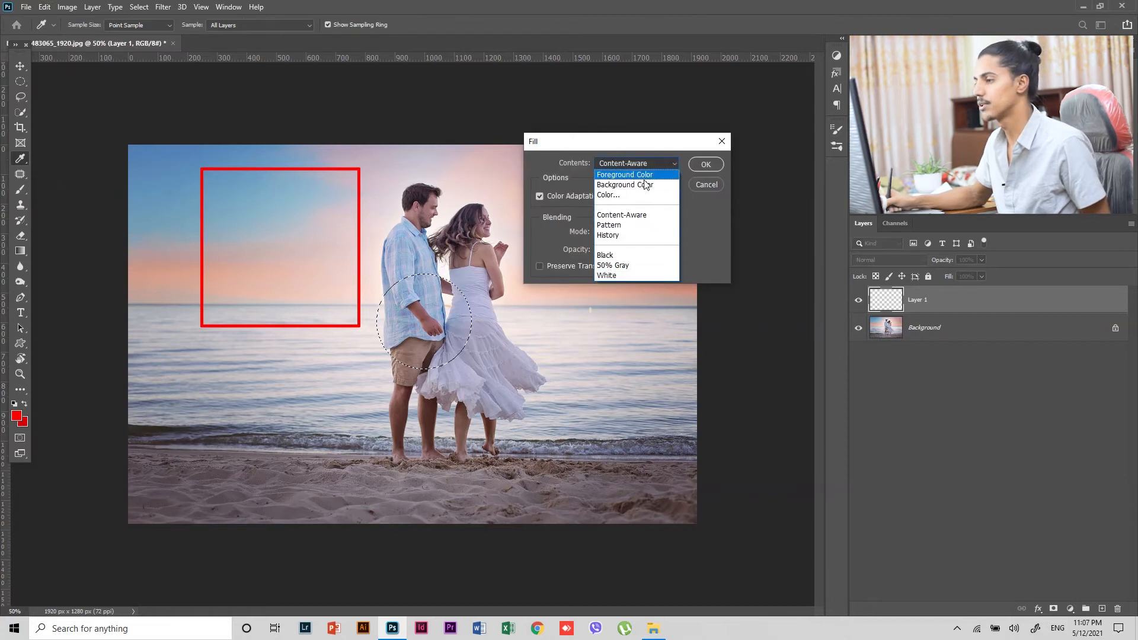
{"action": "left_click", "coordinate": [646, 169]}
{"action": "left_click", "coordinate": [706, 164]}
{"action": "key", "text": "ctrl+d"}
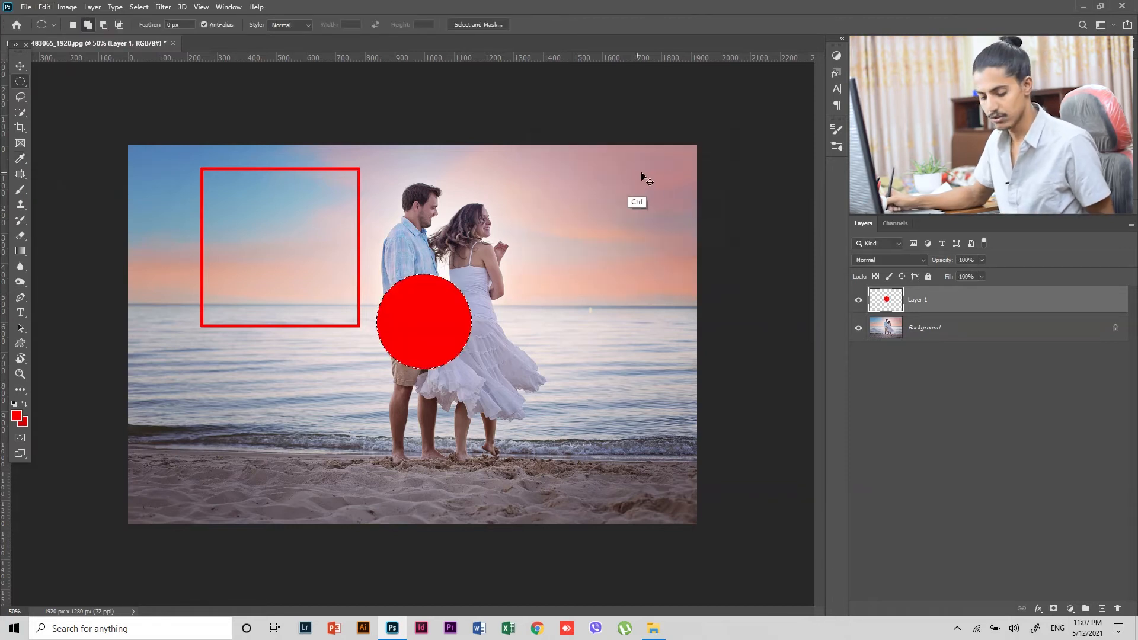
{"action": "key", "text": "v"}
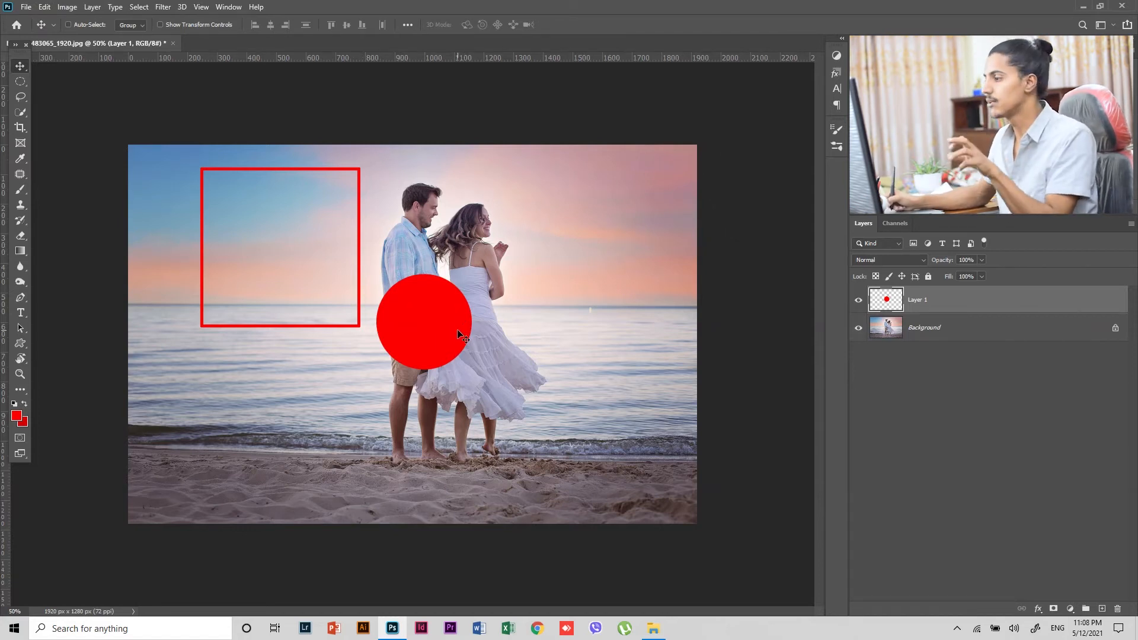
- Shift the red frame and the circle together slightly down and to the right over the photo
{"action": "mouse_move", "coordinate": [458, 347]}
{"action": "left_mouse_down"}
{"action": "mouse_move", "coordinate": [513, 352]}
{"action": "mouse_move", "coordinate": [476, 357]}
{"action": "left_mouse_up"}
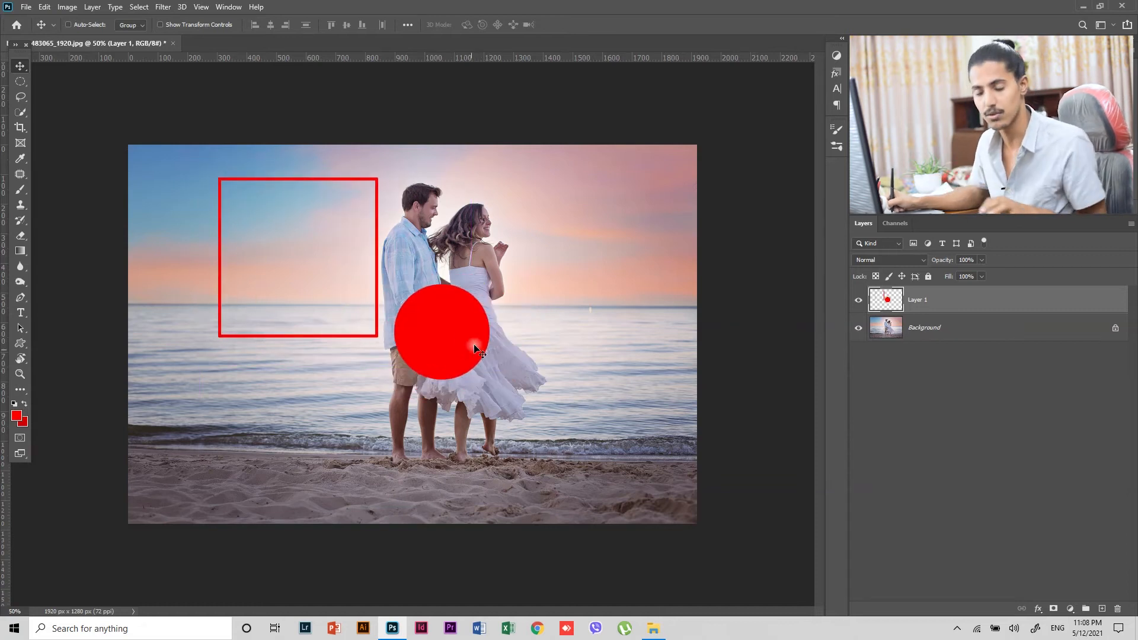
{"action": "left_click_drag", "start_coordinate": [415, 339], "coordinate": [465, 355]}
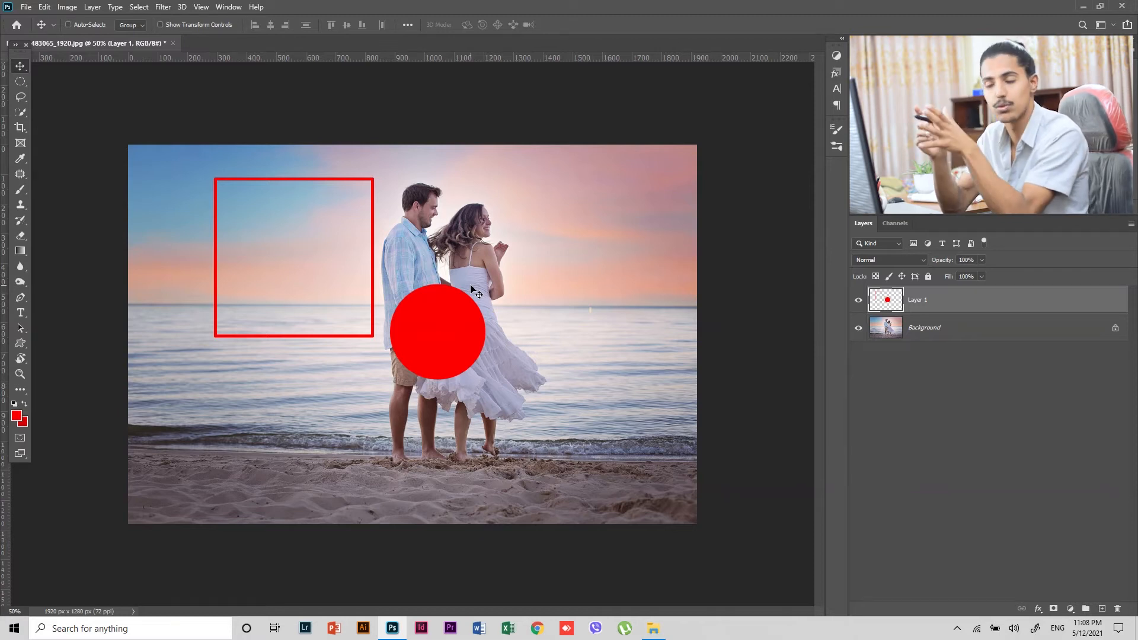
- Load the frame and circle on Layer 1 as a selection, deselect it and delete the layer
{"action": "key", "text": "ctrl"}
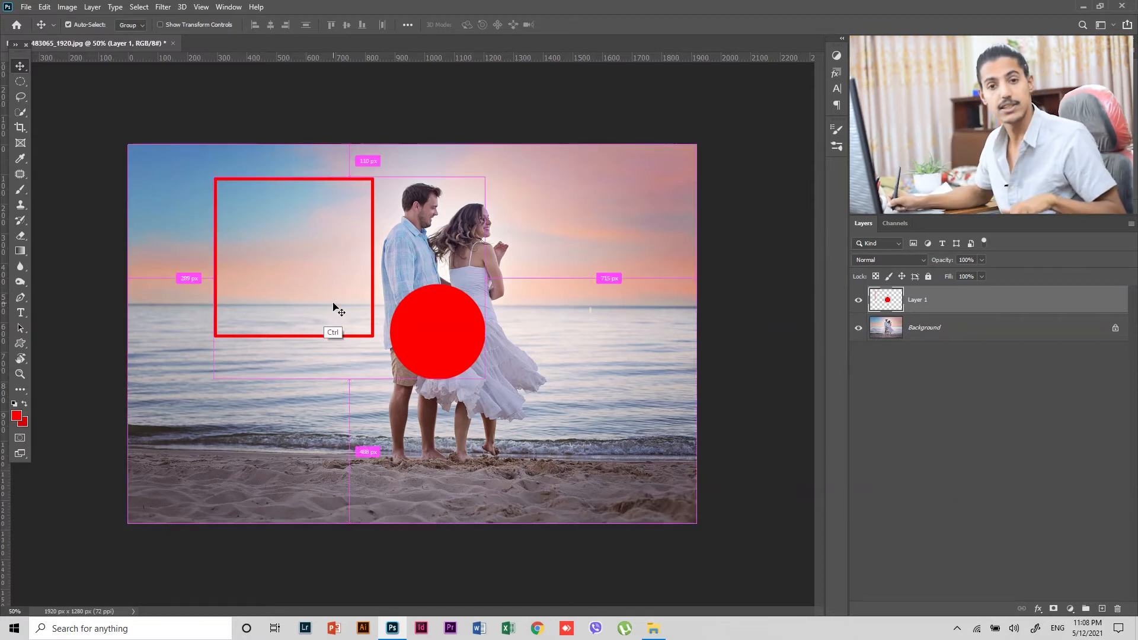
{"action": "left_click", "coordinate": [888, 306], "text": "ctrl"}
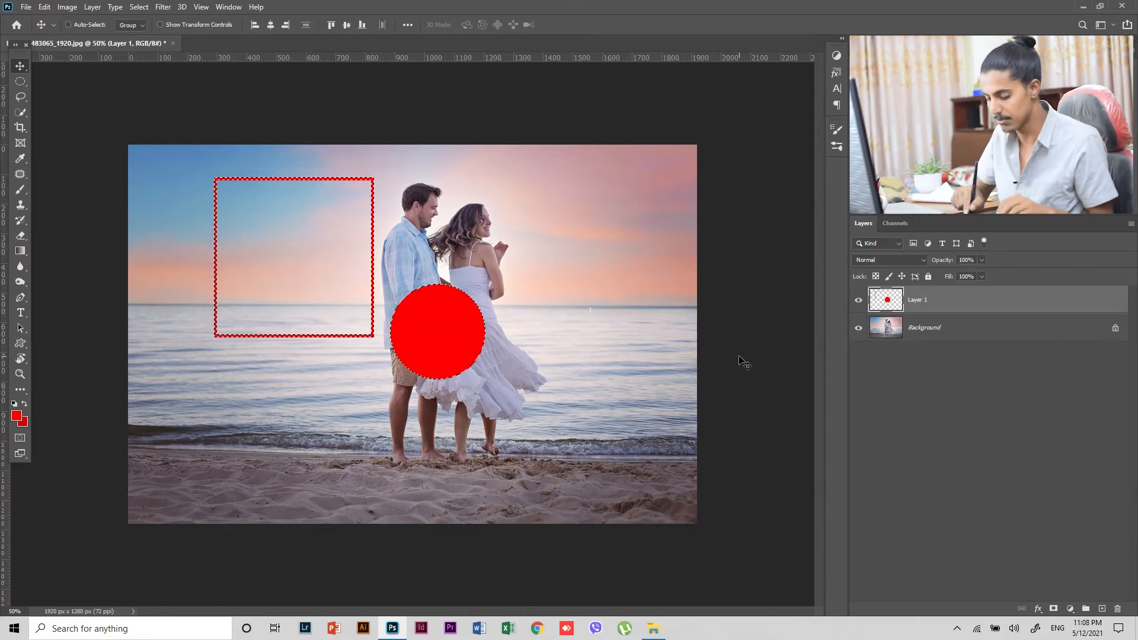
{"action": "key", "text": "ctrl+d"}
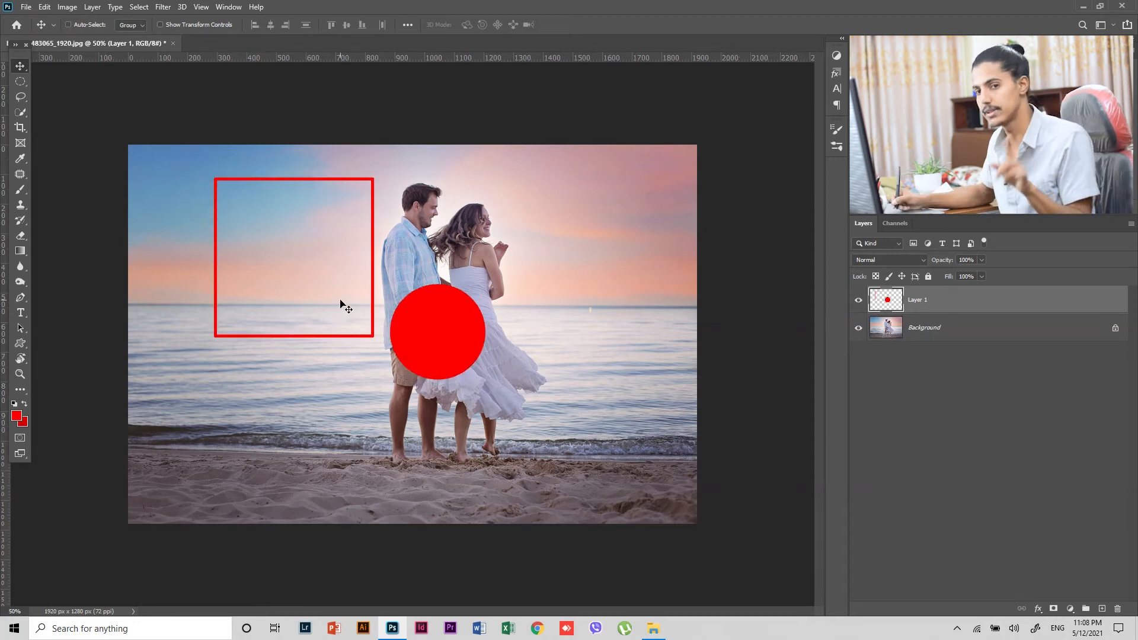
{"action": "key", "text": "Delete"}
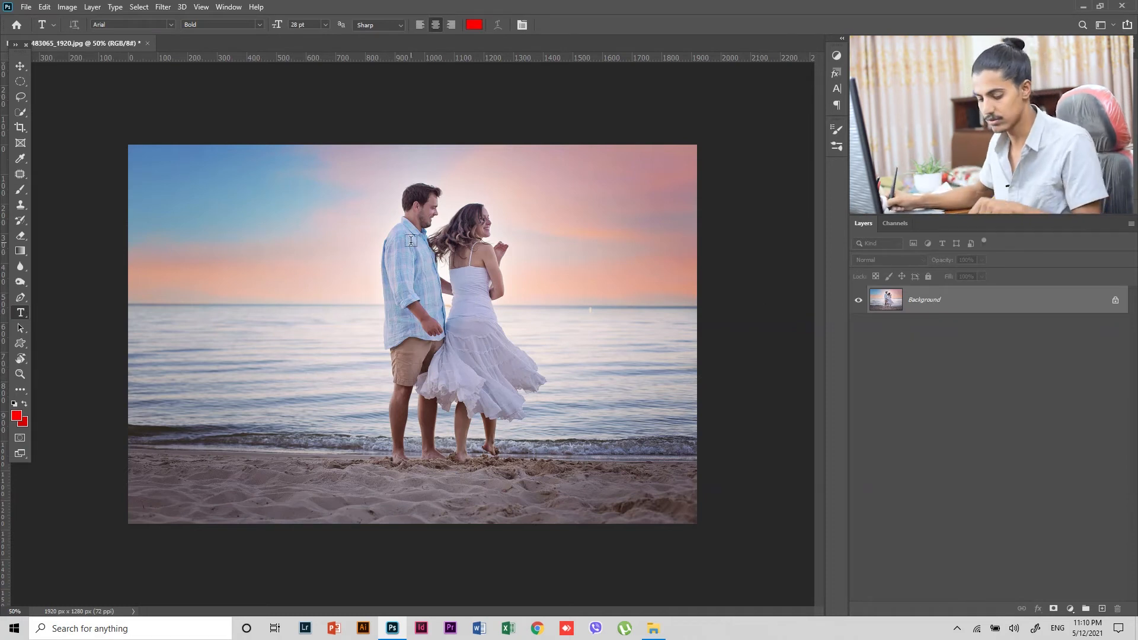
- Add the text "kathmandu" in the blue sky area beside the man
{"action": "left_click", "coordinate": [237, 198]}
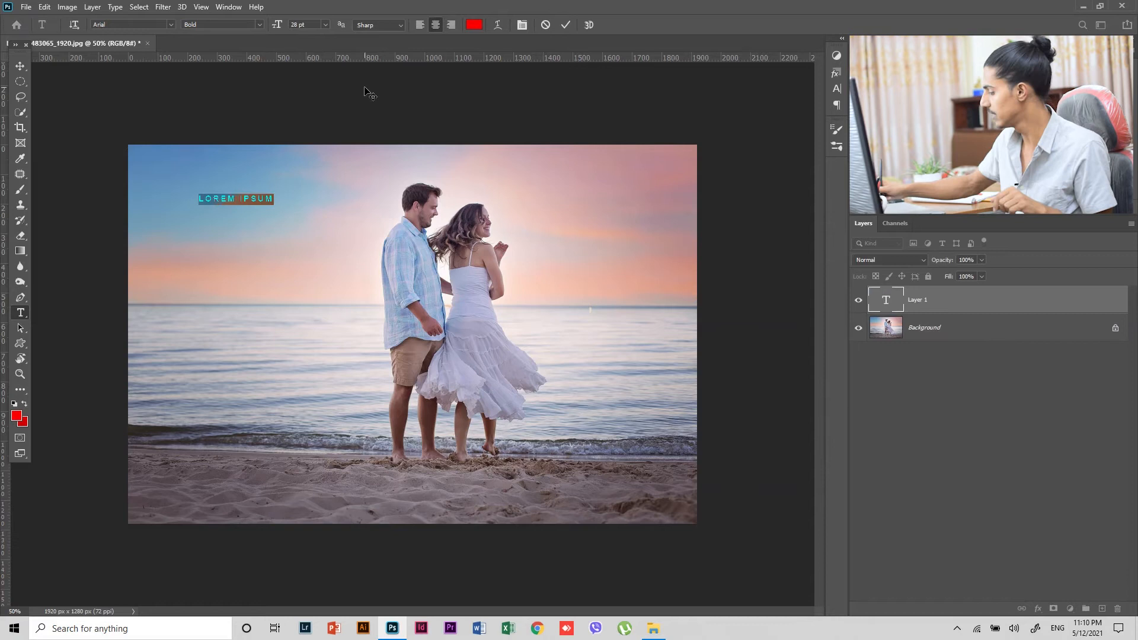
{"action": "type", "text": "KAthmandu"}
{"action": "key", "text": "ctrl+Return"}
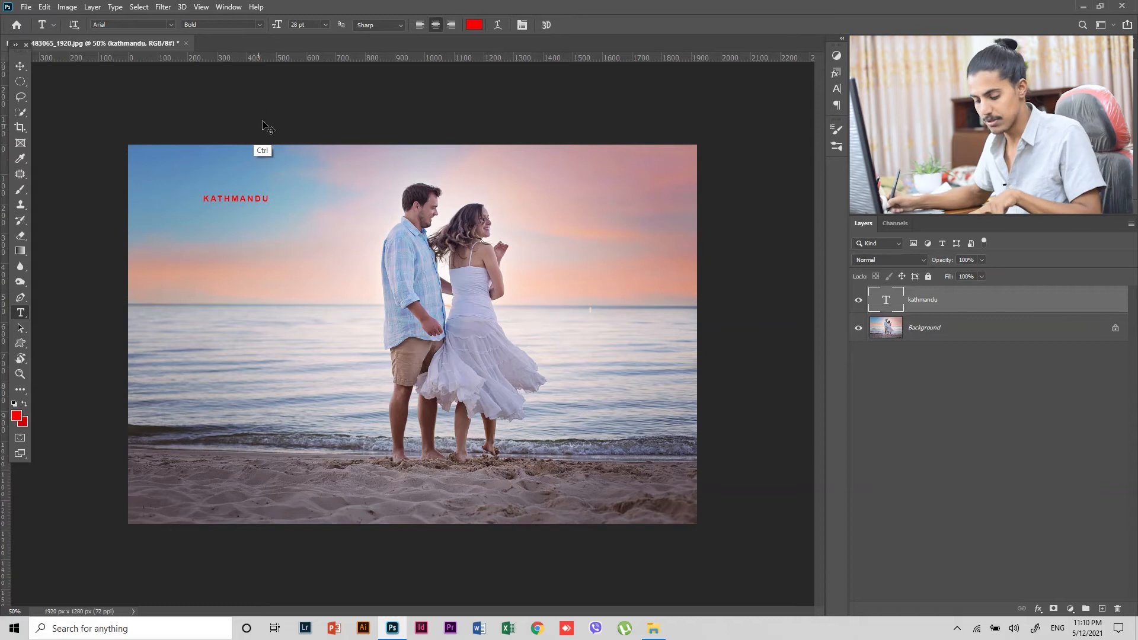
- Scale the text up to about 530% and place it across the couple's upper bodies
{"action": "key", "text": "ctrl+t"}
{"action": "left_click_drag", "start_coordinate": [274, 201], "coordinate": [404, 252]}
{"action": "left_click_drag", "start_coordinate": [311, 196], "coordinate": [462, 249]}
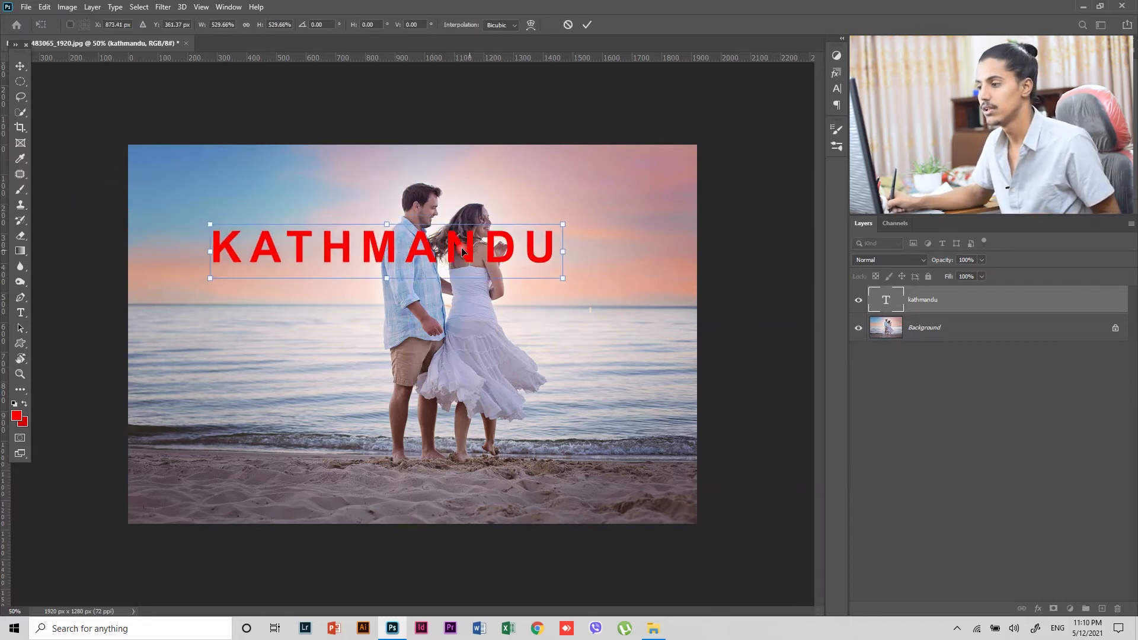
{"action": "key", "text": "Return"}
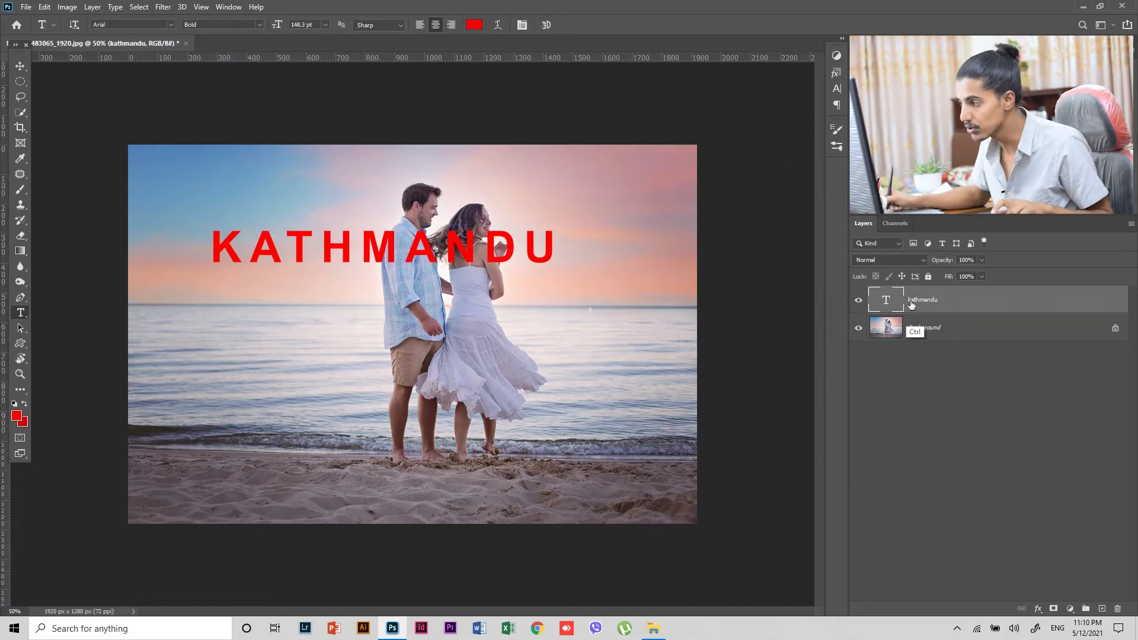
- Load the text outlines as a selection and hide the text layer
{"action": "left_click", "coordinate": [889, 302], "text": "ctrl"}
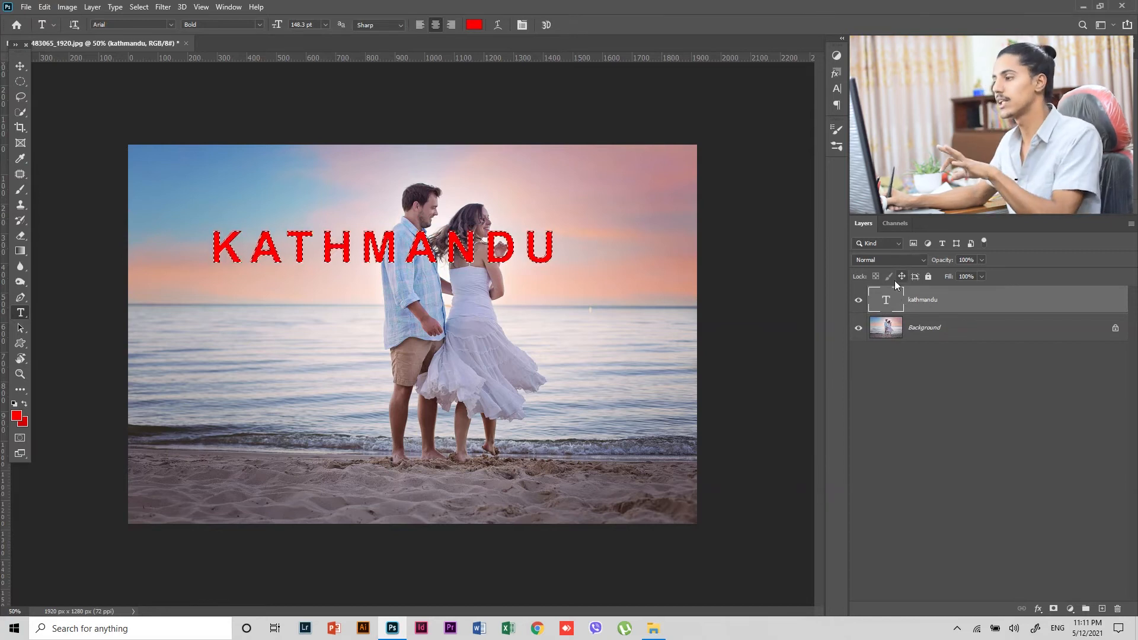
{"action": "left_click", "coordinate": [858, 301]}
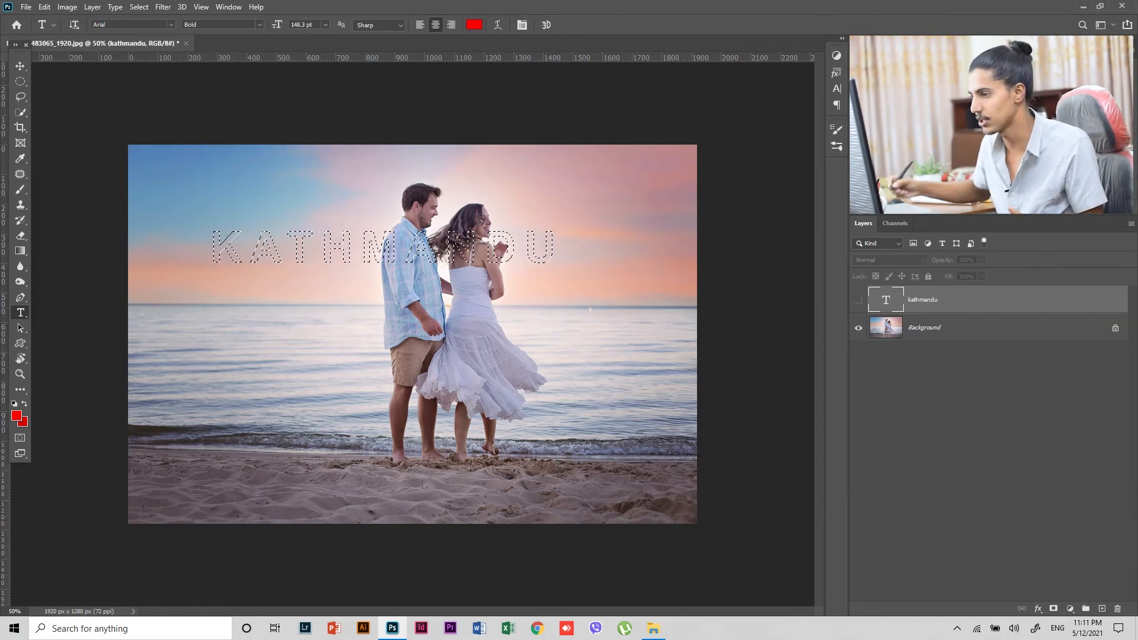
- Save the selection as a new channel named "kathmandu", deselect it and delete the text layer
{"action": "left_click", "coordinate": [140, 7]}
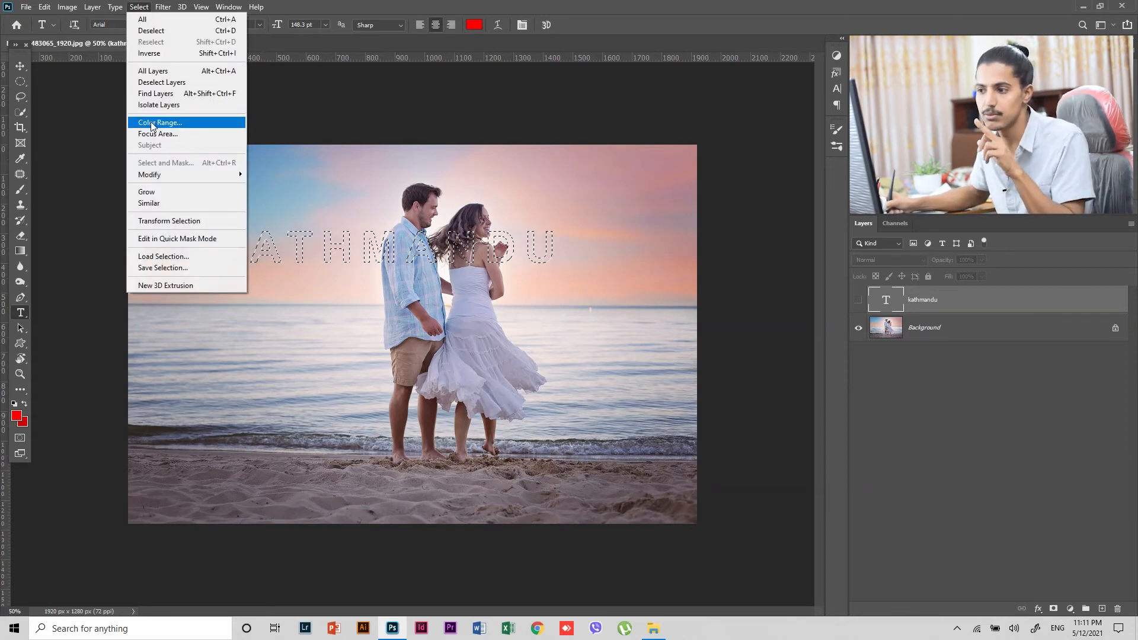
{"action": "left_click", "coordinate": [182, 268]}
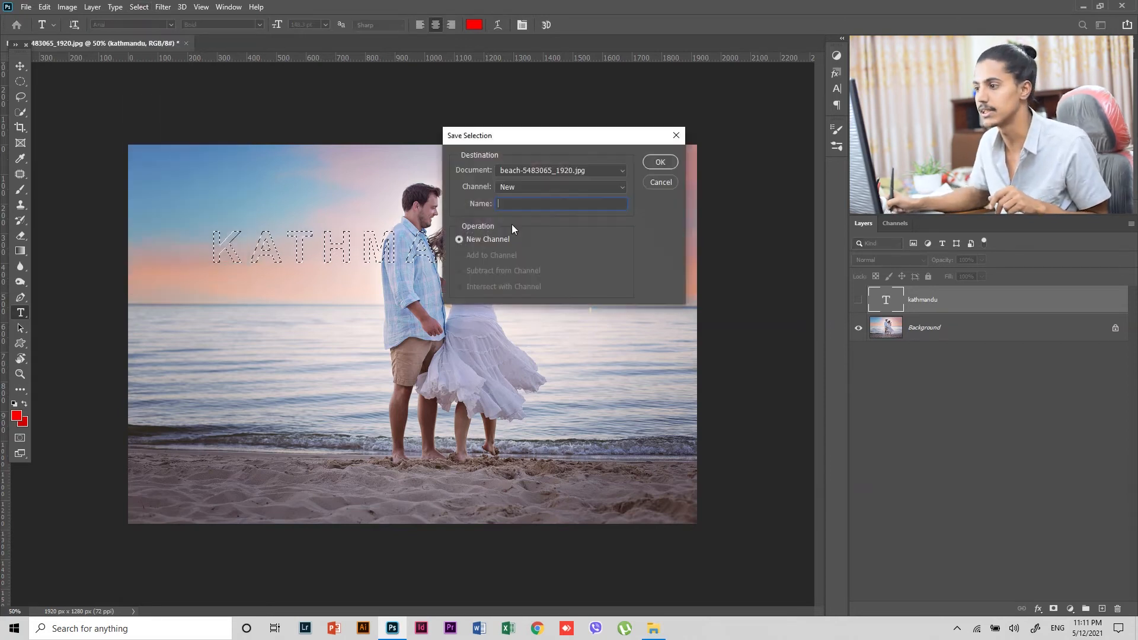
{"action": "type", "text": "kathmandu"}
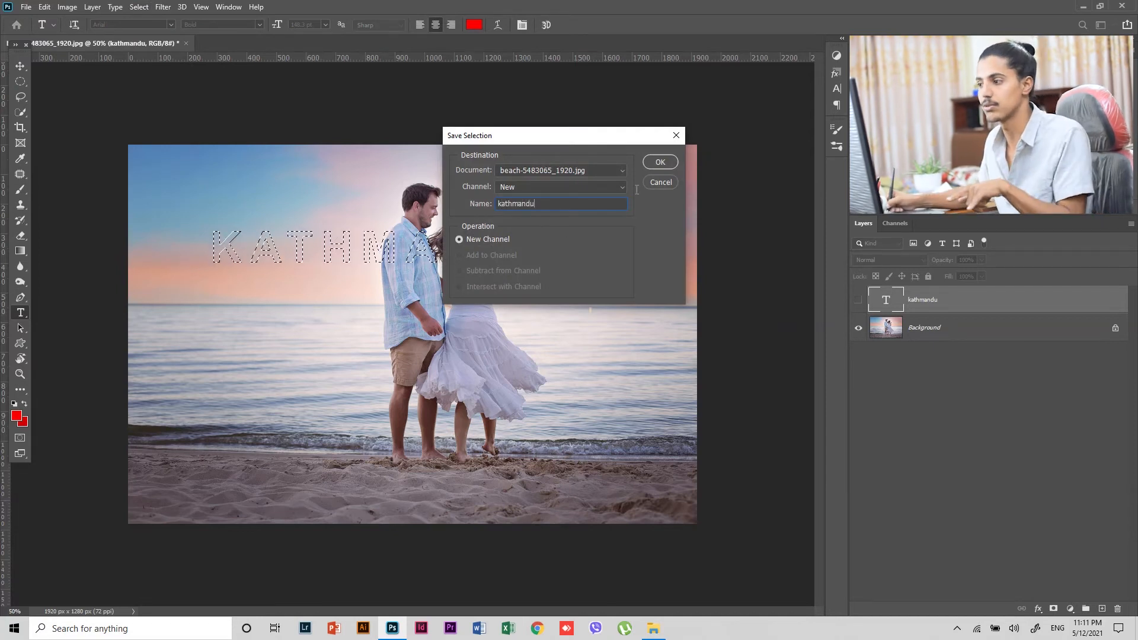
{"action": "left_click", "coordinate": [661, 163]}
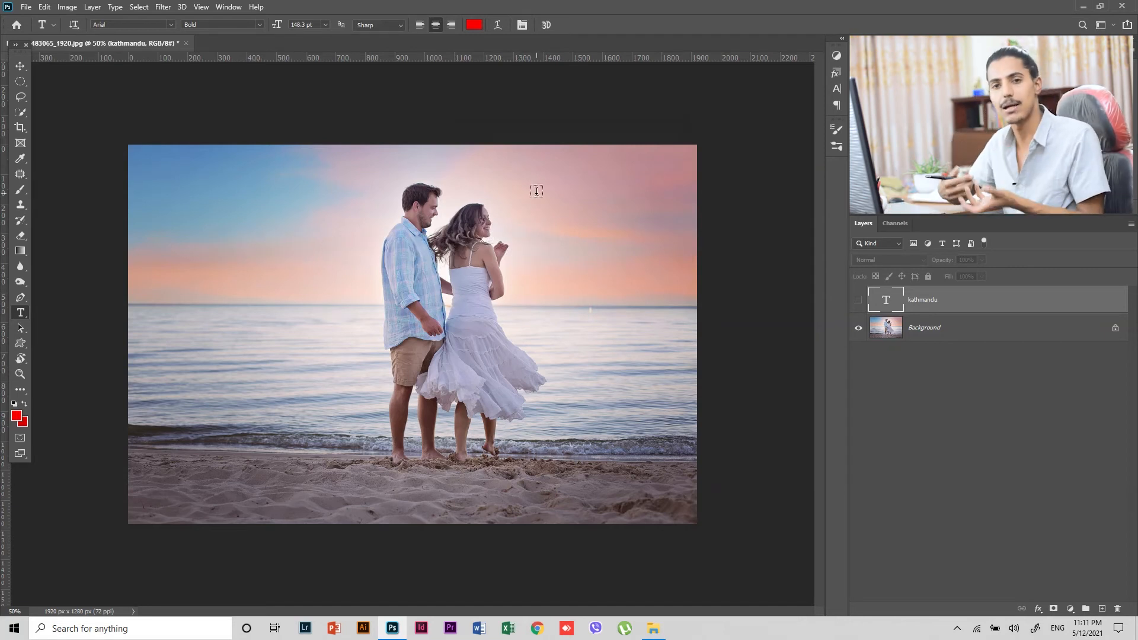
{"action": "key", "text": "Delete"}
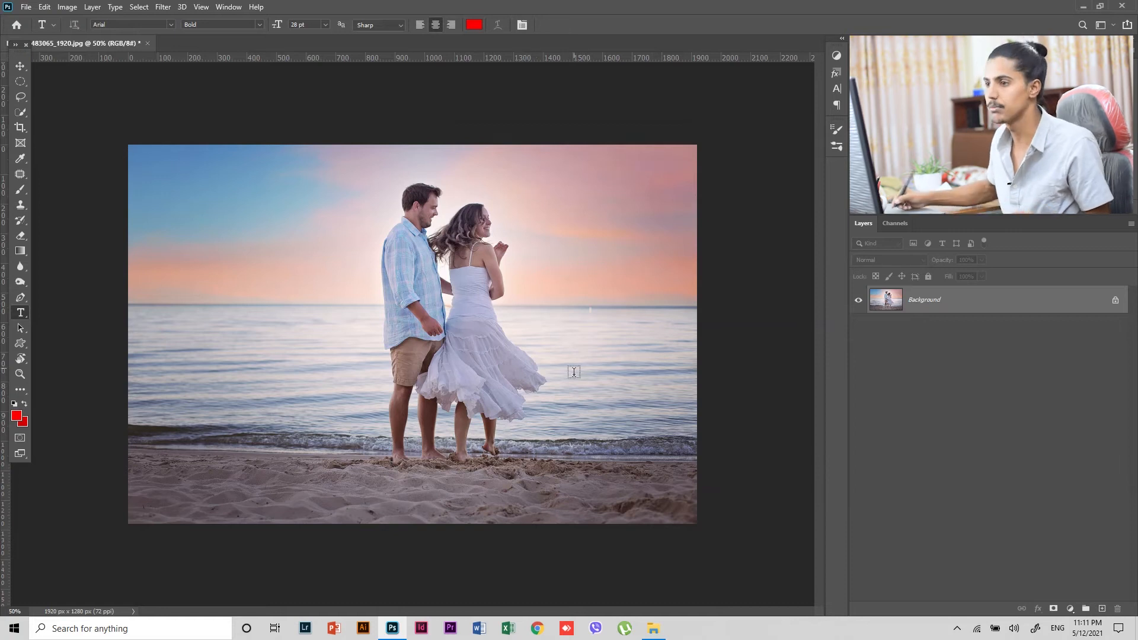
- Load the saved "kathmandu" channel as a new selection and add a blank layer above the Background
{"action": "left_click", "coordinate": [138, 8]}
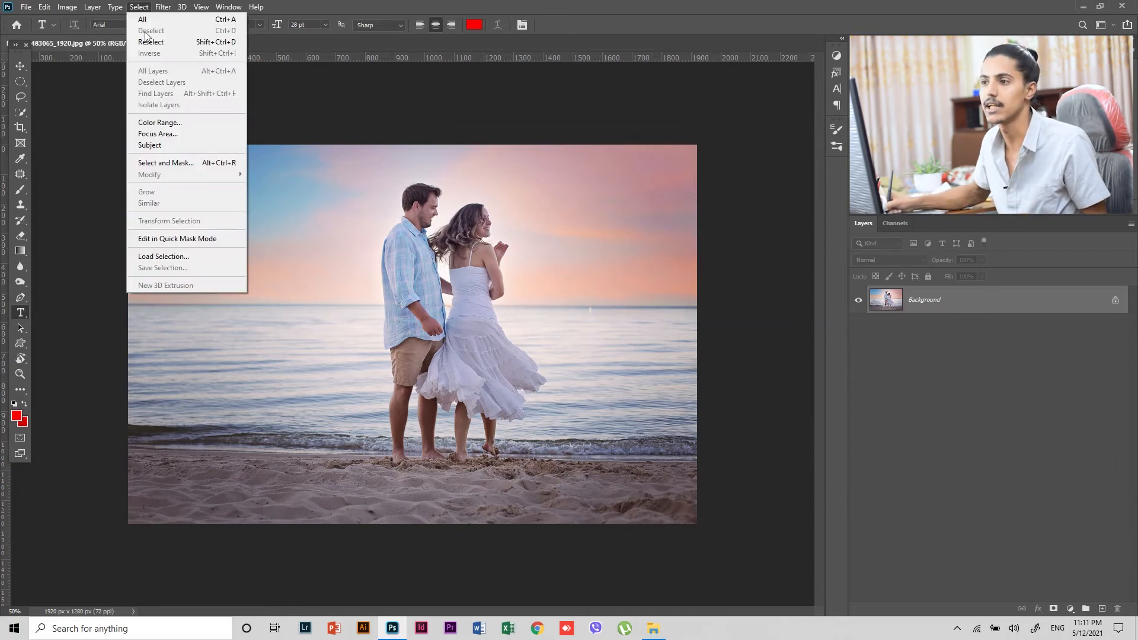
{"action": "left_click", "coordinate": [209, 261]}
{"action": "left_click", "coordinate": [582, 189]}
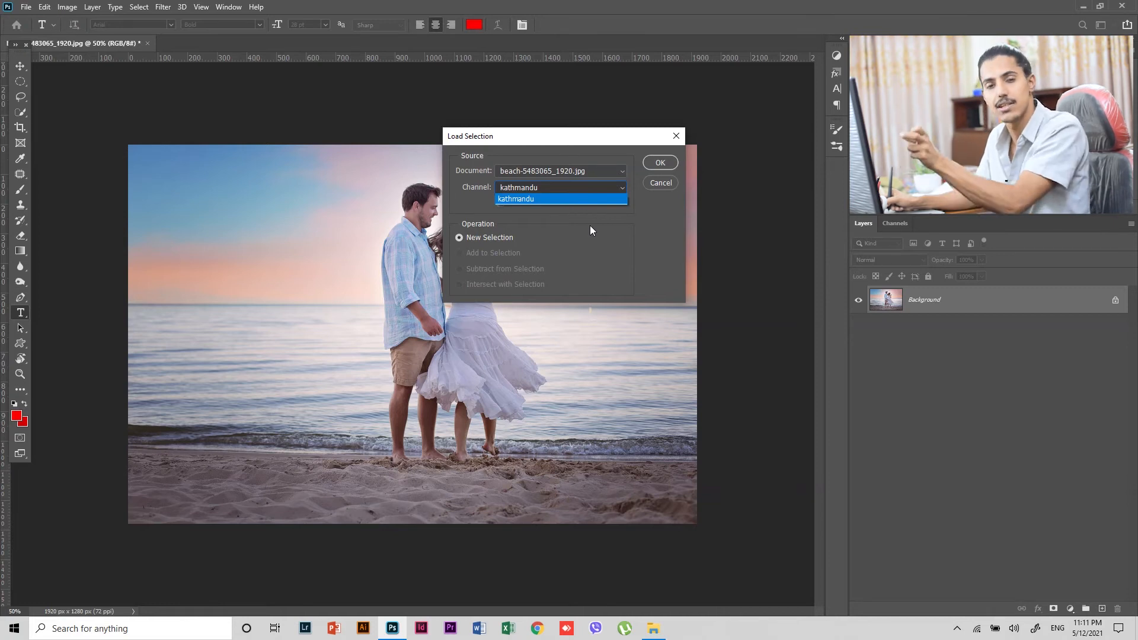
{"action": "left_click", "coordinate": [589, 199]}
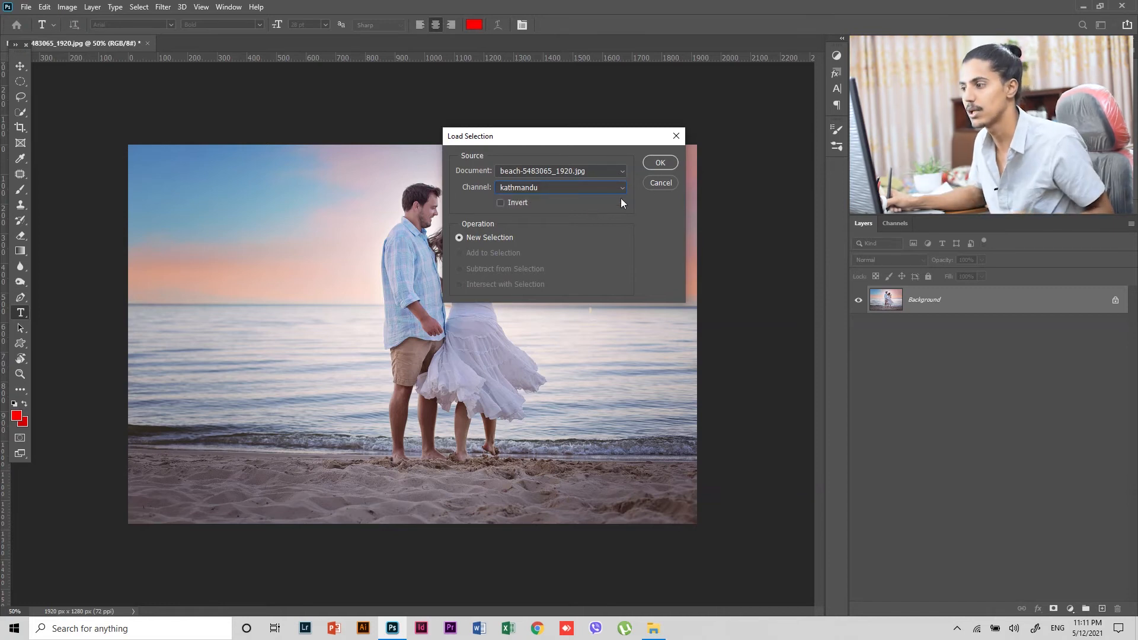
{"action": "left_click", "coordinate": [659, 163]}
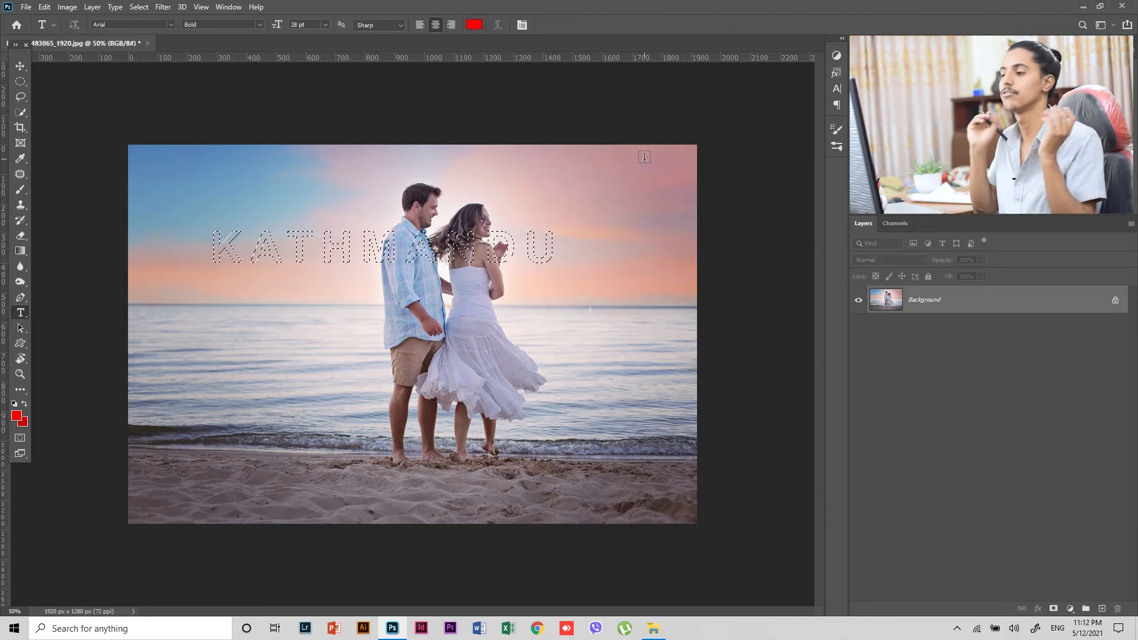
{"action": "key", "text": "ctrl+shift+n"}
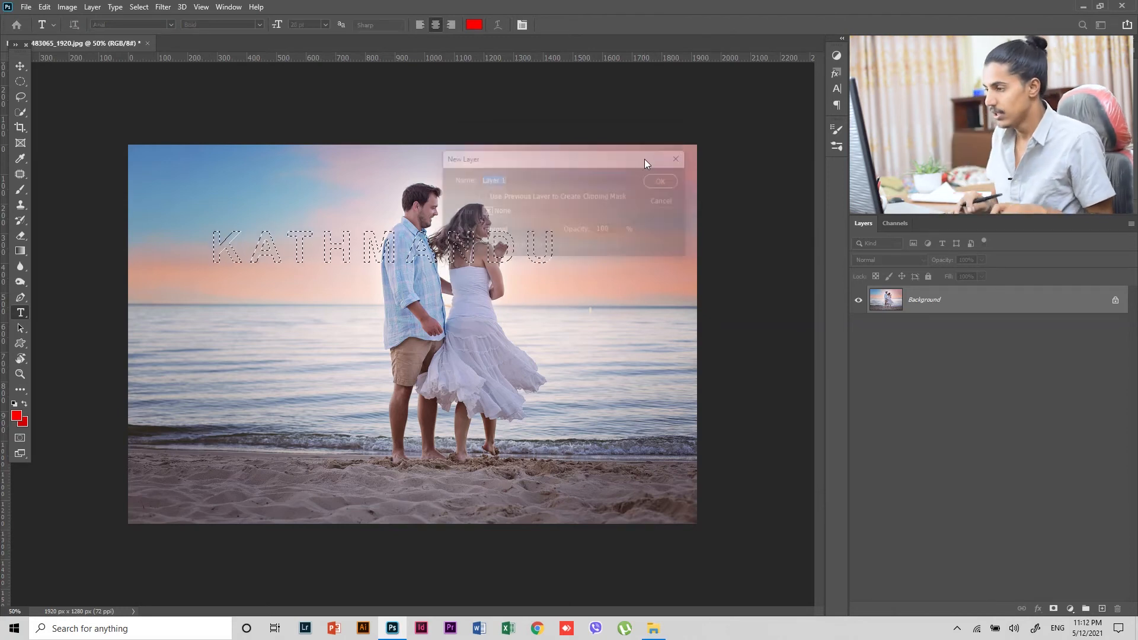
{"action": "key", "text": "Return"}
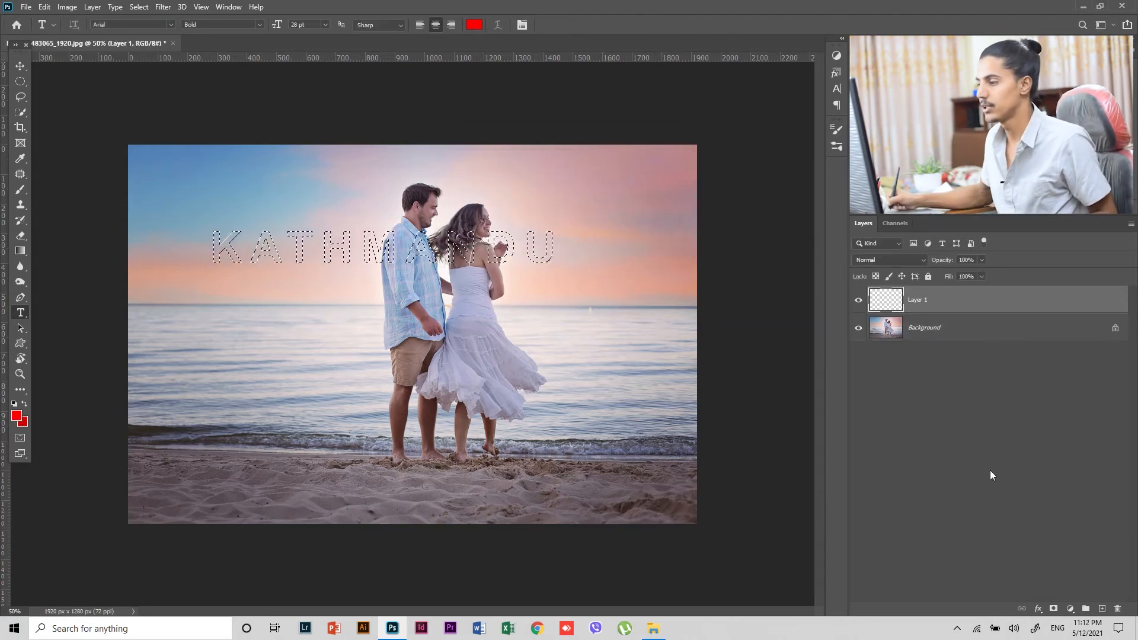
- Add a Color Balance adjustment masked to the text selection, with midtones at -100 toward Yellow and fully toward Cyan
{"action": "left_click", "coordinate": [1069, 609]}
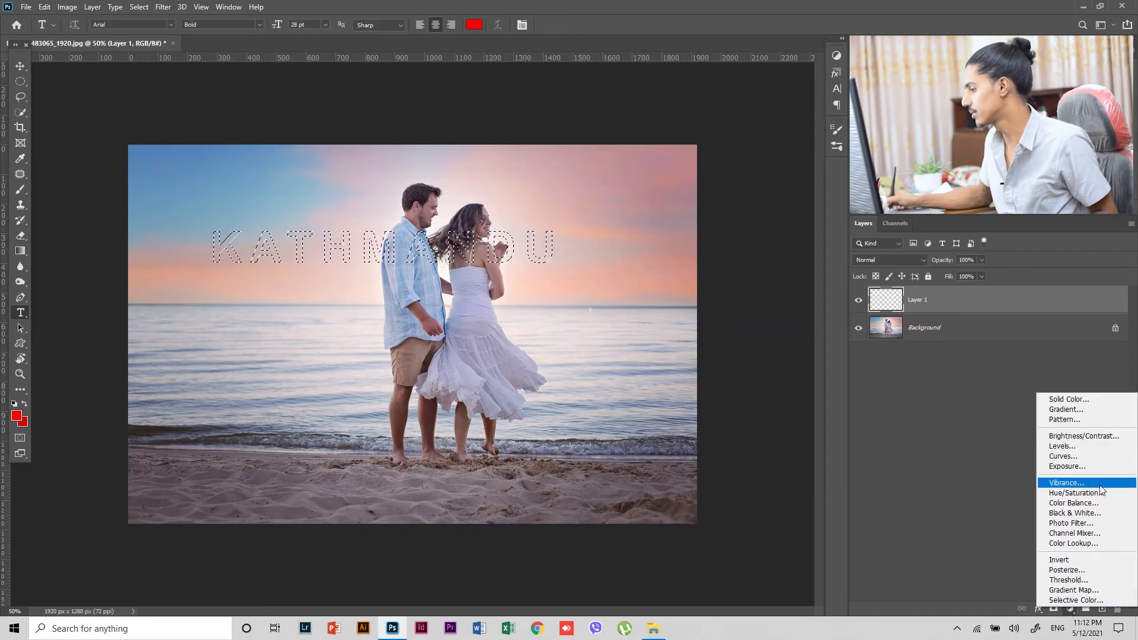
{"action": "left_click", "coordinate": [1075, 503]}
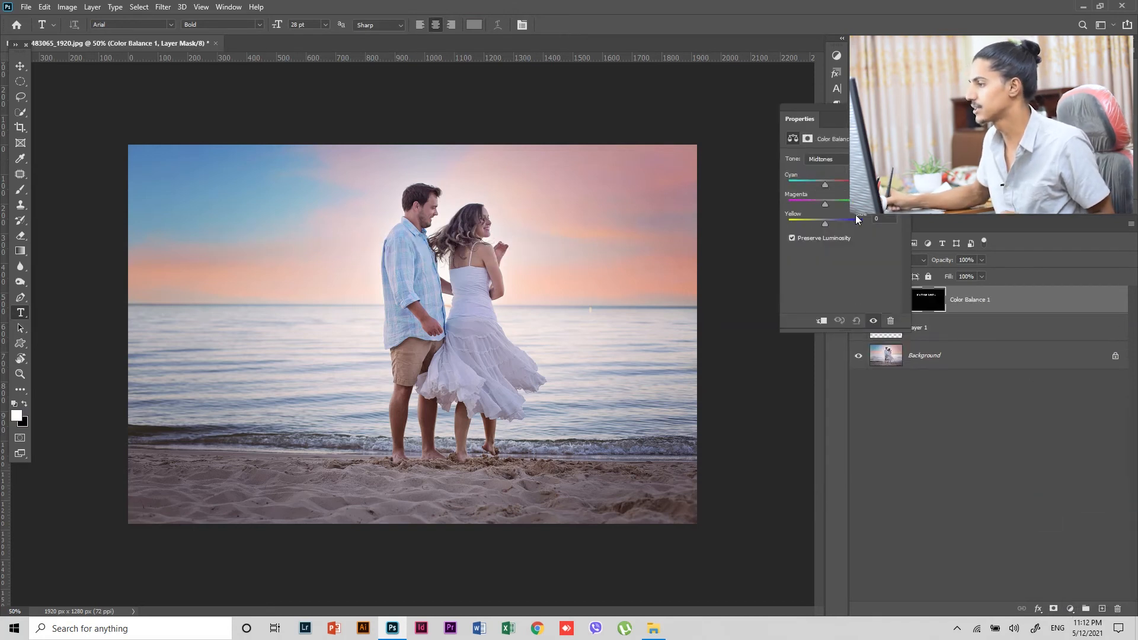
{"action": "left_click_drag", "start_coordinate": [827, 225], "coordinate": [770, 222]}
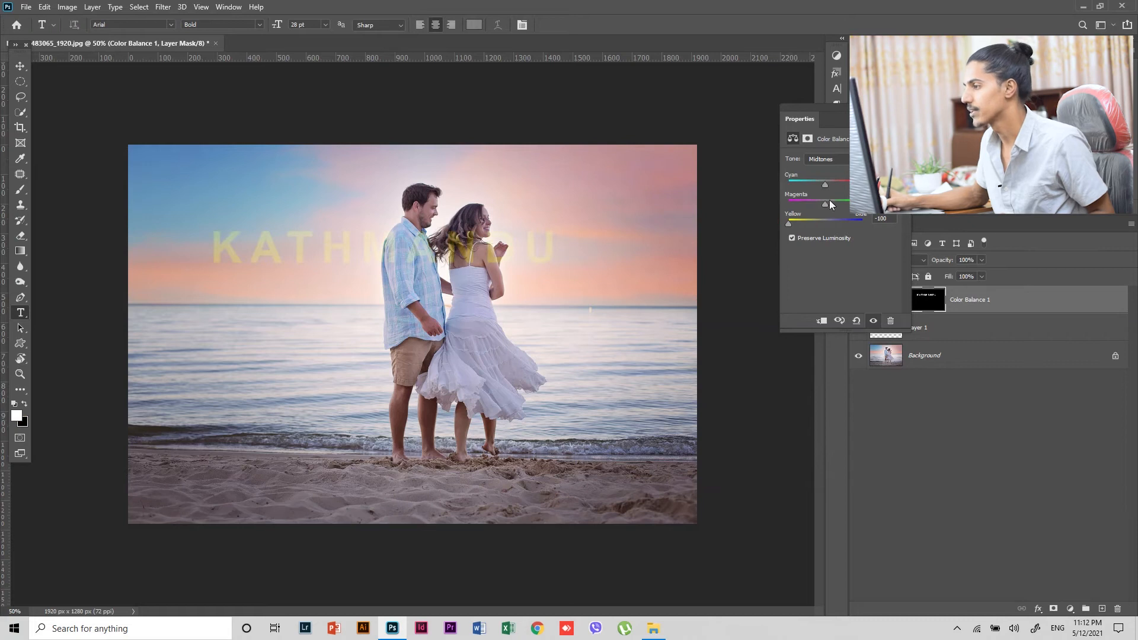
{"action": "left_click_drag", "start_coordinate": [828, 185], "coordinate": [752, 171]}
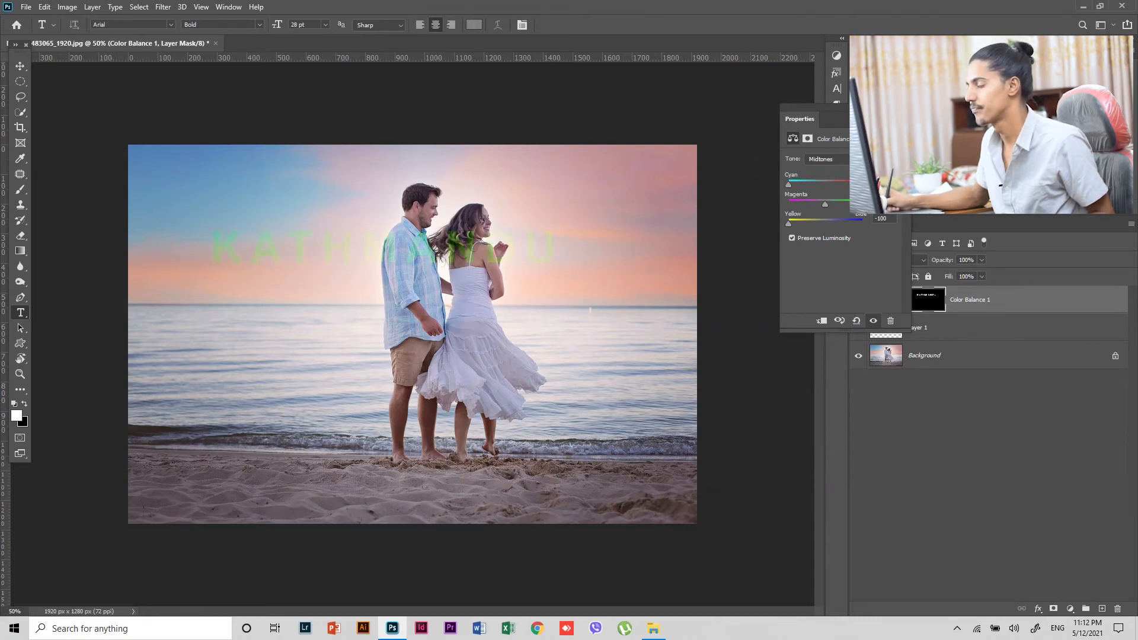
{"action": "left_click", "coordinate": [905, 108]}
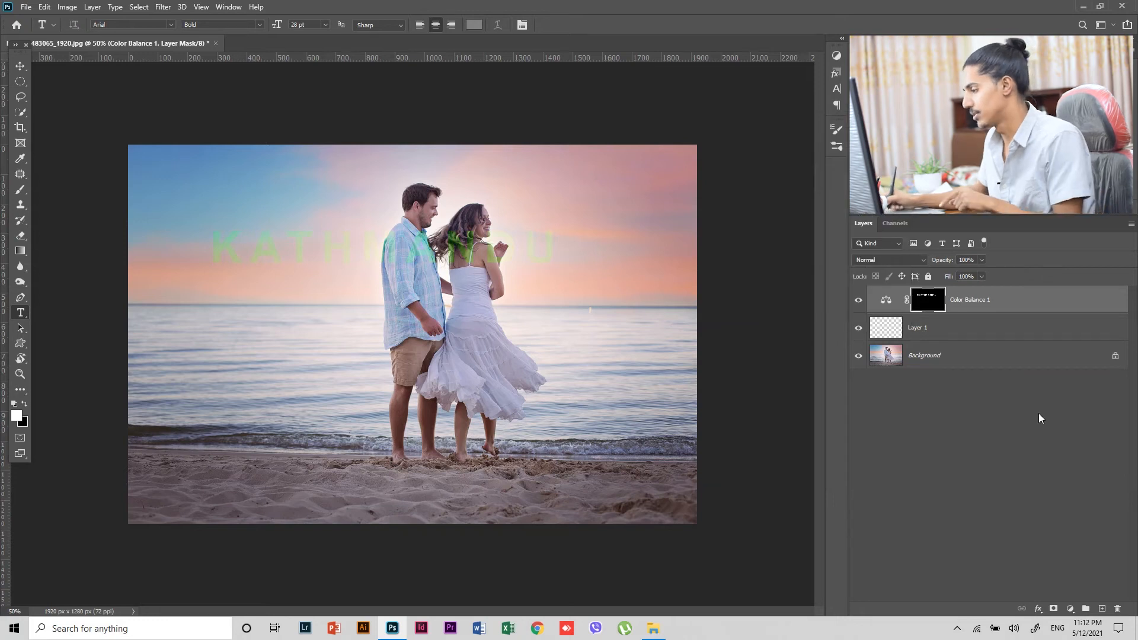
- Compare the photo with the Color Balance layer hidden and shown, and delete that adjustment layer
{"action": "left_click", "coordinate": [858, 300]}
{"action": "left_click", "coordinate": [859, 300]}
{"action": "left_click", "coordinate": [858, 300]}
{"action": "left_click", "coordinate": [858, 301]}
{"action": "key", "text": "Delete"}
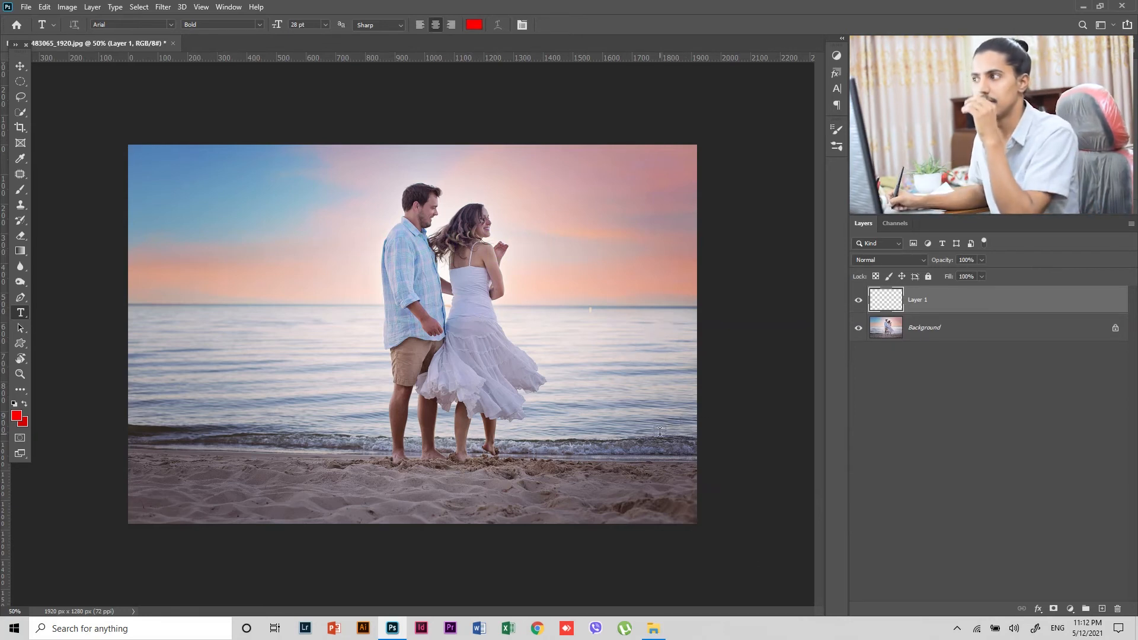
- Outline the couple with the Patch tool and try to patch them on the empty Layer 1
{"action": "left_click", "coordinate": [23, 174]}
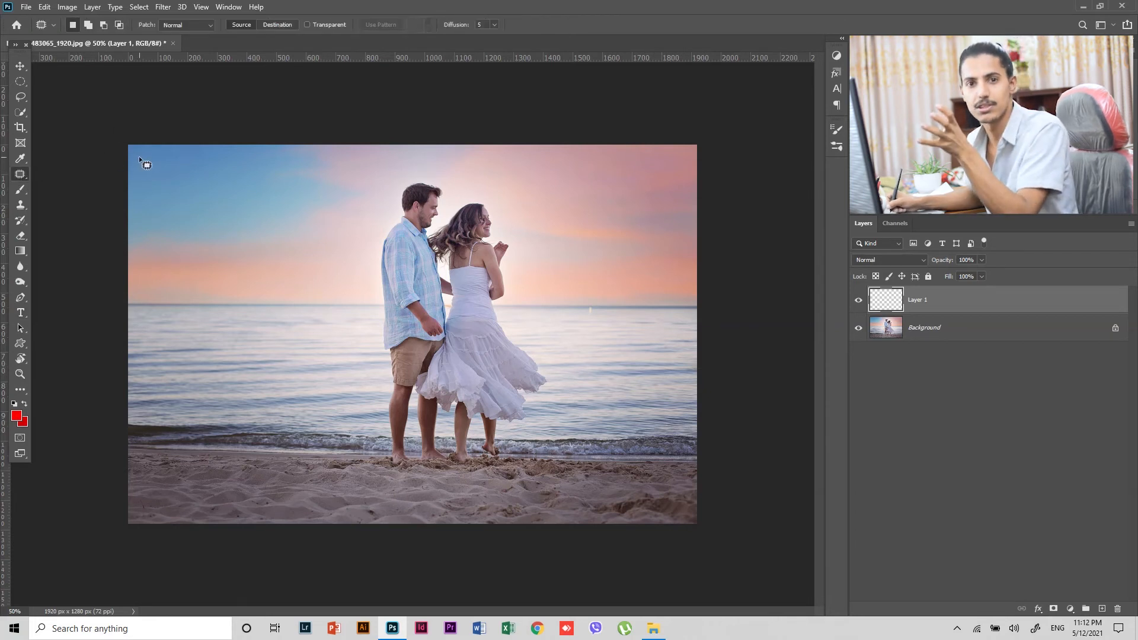
{"action": "mouse_move", "coordinate": [440, 173]}
{"action": "left_mouse_down"}
{"action": "mouse_move", "coordinate": [379, 185]}
{"action": "mouse_move", "coordinate": [348, 417]}
{"action": "mouse_move", "coordinate": [441, 535]}
{"action": "mouse_move", "coordinate": [518, 505]}
{"action": "mouse_move", "coordinate": [542, 399]}
{"action": "mouse_move", "coordinate": [541, 218]}
{"action": "left_mouse_up"}
{"action": "left_click", "coordinate": [475, 343]}
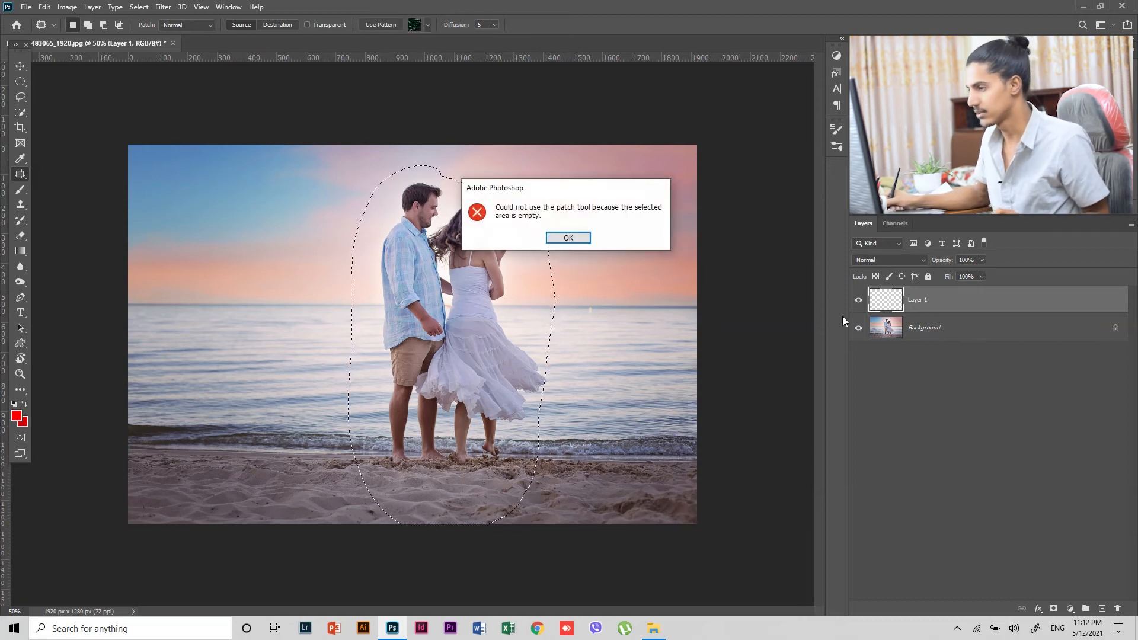
{"action": "key", "text": "Return"}
- Patch the outlined couple on the Background layer with the sea and sky area beside the man, and deselect
{"action": "left_click", "coordinate": [949, 329]}
{"action": "left_click_drag", "start_coordinate": [477, 315], "coordinate": [306, 315]}
{"action": "left_click", "coordinate": [259, 330]}
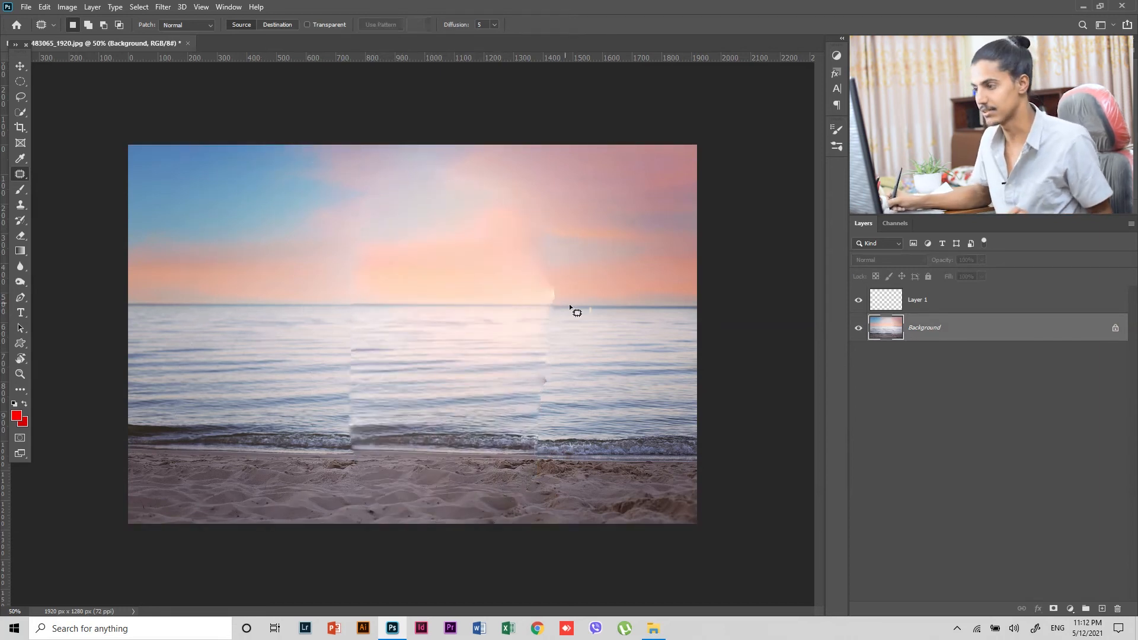
- Open the portrait male-2634974_1920.jpg from the FILES folder
{"action": "key", "text": "ctrl+o"}
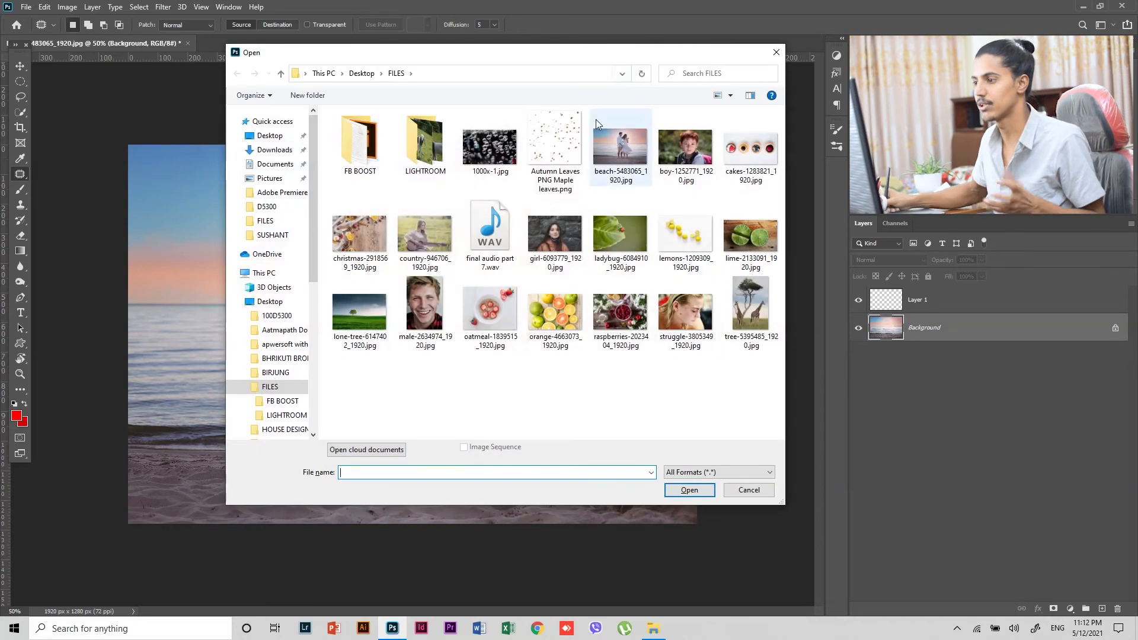
{"action": "left_click", "coordinate": [444, 308]}
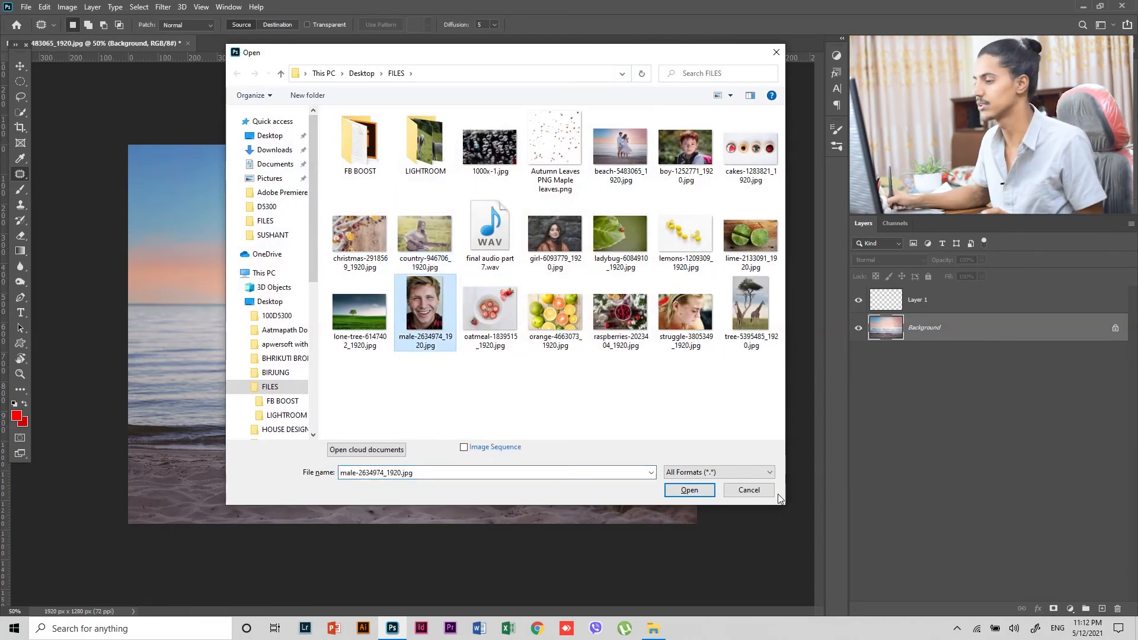
{"action": "left_click", "coordinate": [690, 490]}
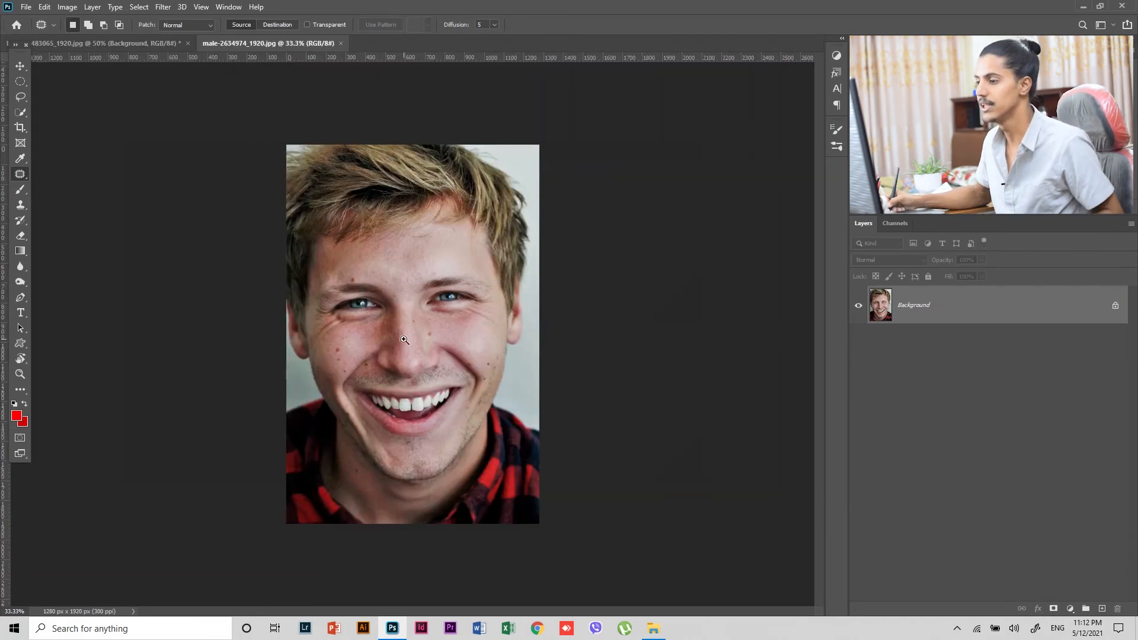
- Outline the moles and blemishes on the forehead, nose, cheeks and smile line with the Lasso tool as one combined selection
{"action": "mouse_move", "coordinate": [407, 348]}
{"action": "left_mouse_down"}
{"action": "mouse_move", "coordinate": [428, 387]}
{"action": "mouse_move", "coordinate": [432, 346]}
{"action": "mouse_move", "coordinate": [420, 331]}
{"action": "left_mouse_up"}
{"action": "left_click_drag", "start_coordinate": [399, 272], "coordinate": [409, 253]}
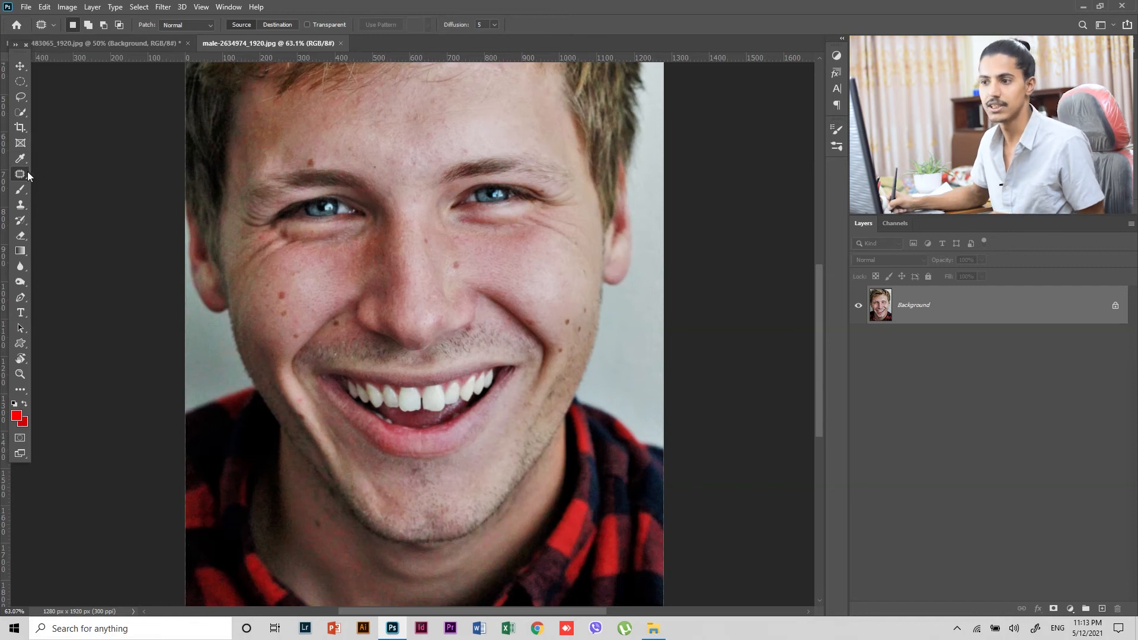
{"action": "left_click", "coordinate": [20, 97]}
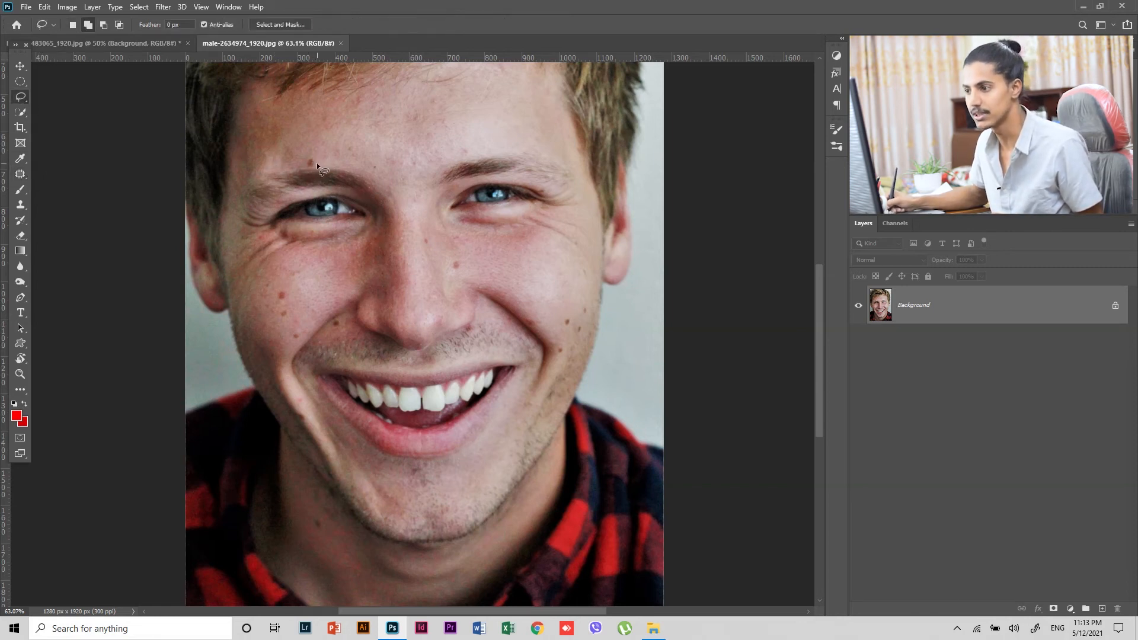
{"action": "left_click_drag", "start_coordinate": [313, 158], "coordinate": [314, 159]}
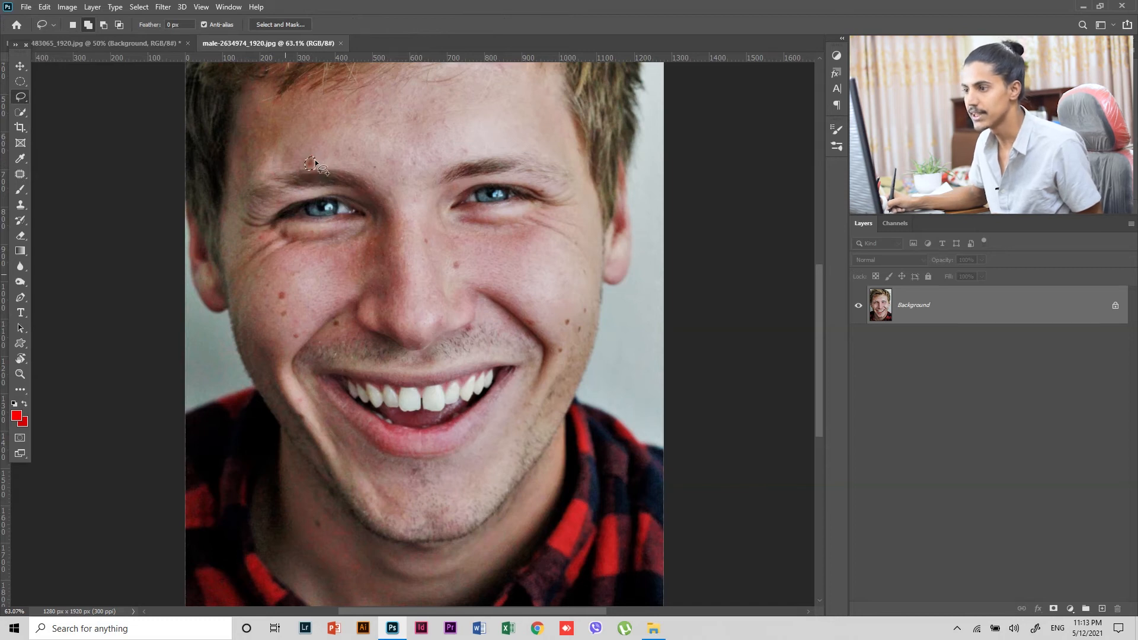
{"action": "mouse_move", "coordinate": [290, 311]}
{"action": "left_mouse_down"}
{"action": "mouse_move", "coordinate": [343, 323]}
{"action": "mouse_move", "coordinate": [294, 334]}
{"action": "left_mouse_up"}
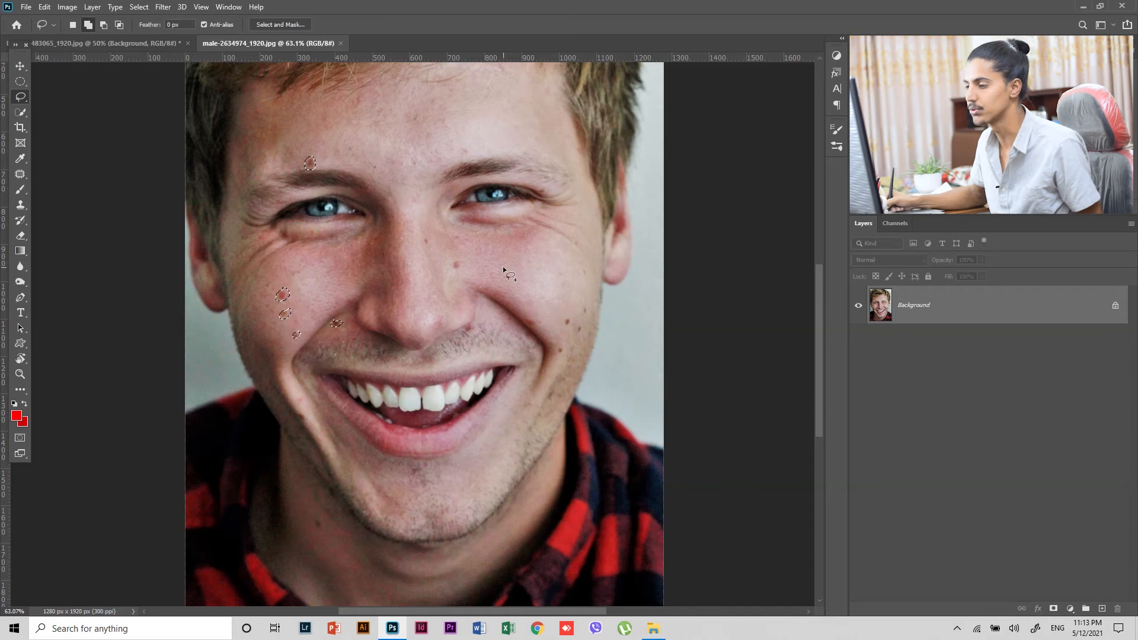
{"action": "left_click_drag", "start_coordinate": [463, 265], "coordinate": [424, 236]}
{"action": "mouse_move", "coordinate": [570, 315]}
{"action": "left_mouse_down"}
{"action": "mouse_move", "coordinate": [555, 321]}
{"action": "mouse_move", "coordinate": [578, 327]}
{"action": "mouse_move", "coordinate": [592, 306]}
{"action": "mouse_move", "coordinate": [560, 348]}
{"action": "left_mouse_up"}
{"action": "left_click_drag", "start_coordinate": [305, 415], "coordinate": [304, 414]}
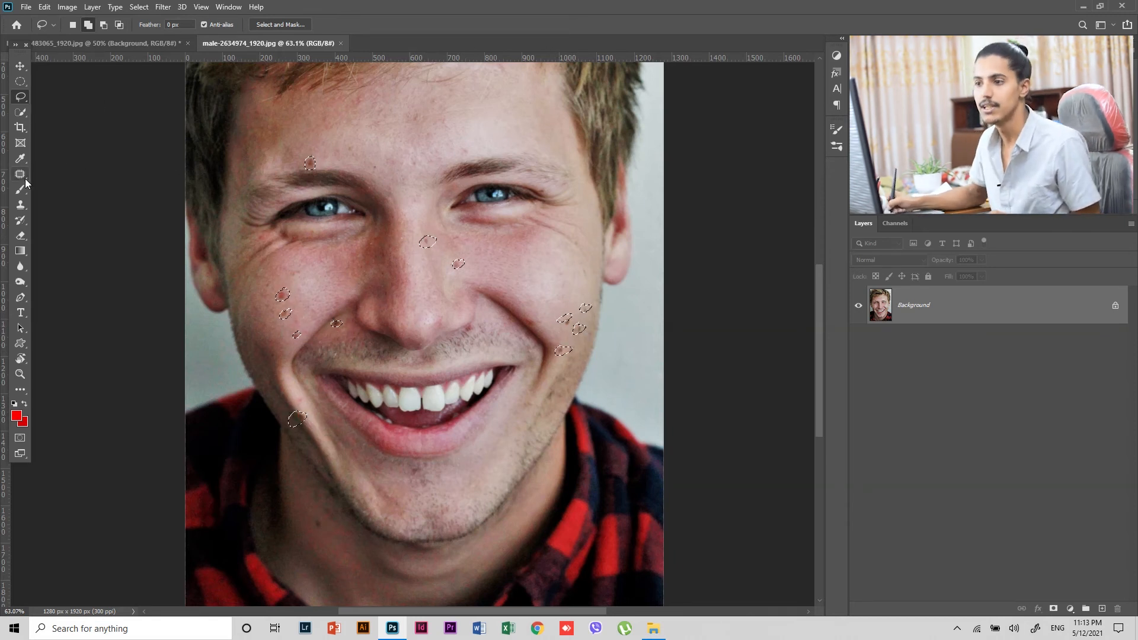
- Fill the selected blemishes with Content-Aware contents and deselect
{"action": "left_click", "coordinate": [44, 7]}
{"action": "left_click", "coordinate": [83, 191]}
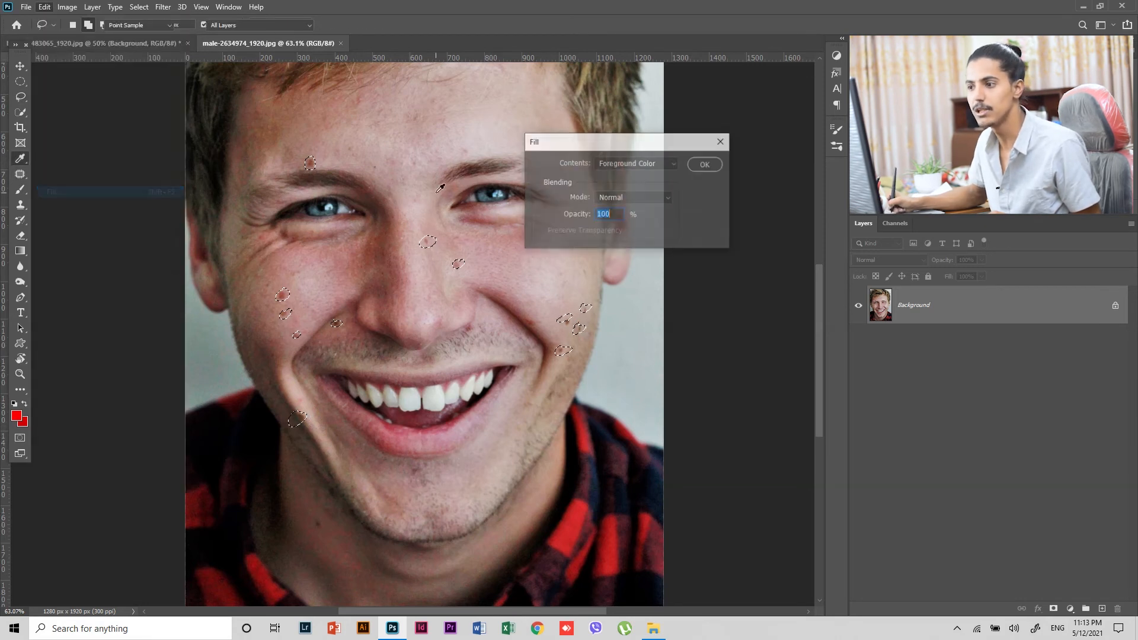
{"action": "left_click", "coordinate": [650, 163]}
{"action": "left_click", "coordinate": [631, 214]}
{"action": "key", "text": "Return"}
{"action": "key", "text": "l"}
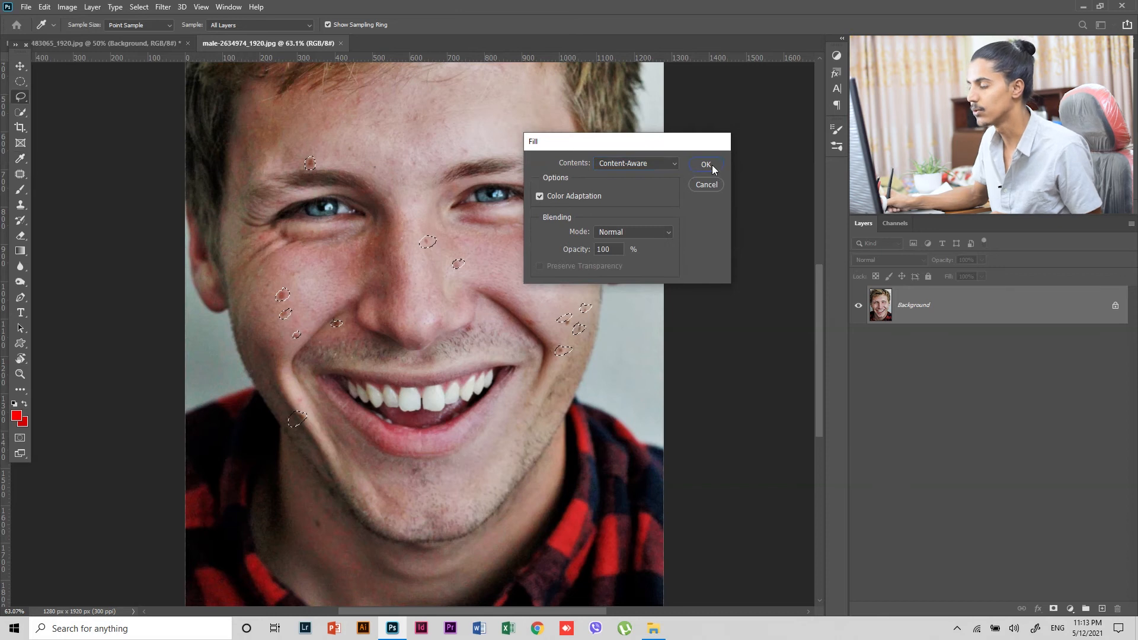
{"action": "key", "text": "ctrl+d"}
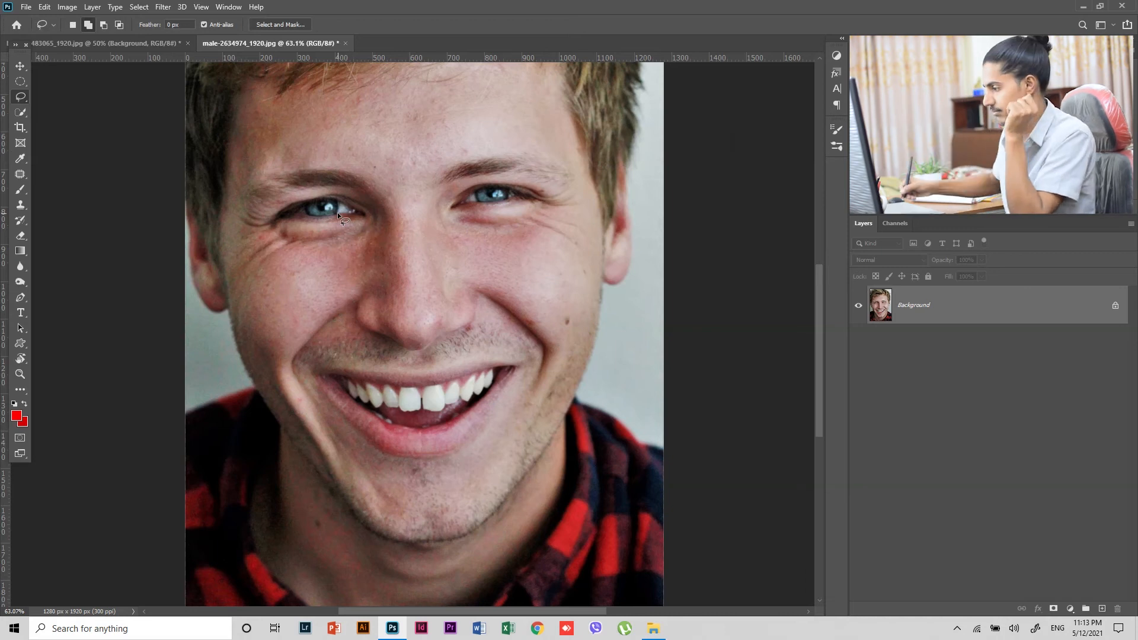
- Close the portrait male-2634974_1920.jpg without saving changes, and cancel closing the beach photo
{"action": "left_click", "coordinate": [345, 43]}
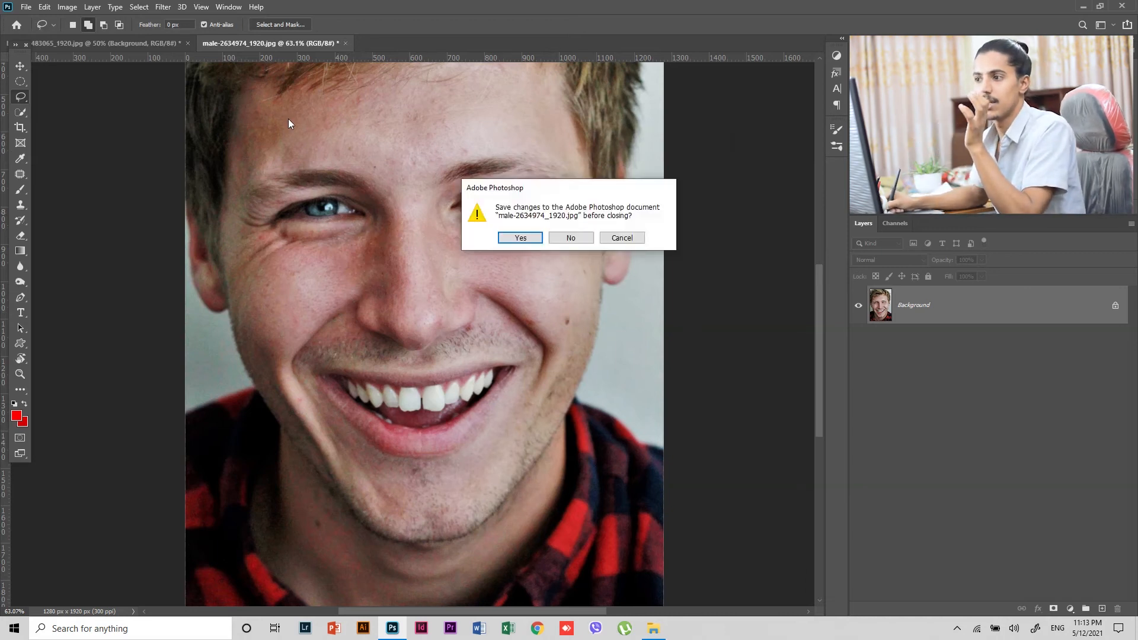
{"action": "left_click", "coordinate": [571, 238]}
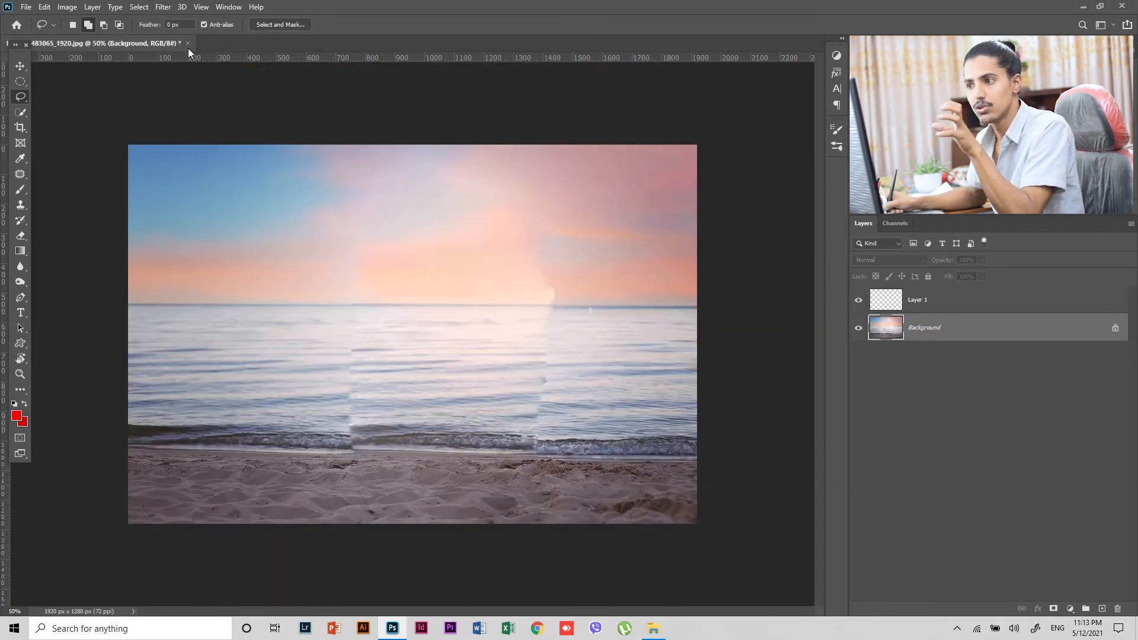
{"action": "left_click", "coordinate": [188, 43]}
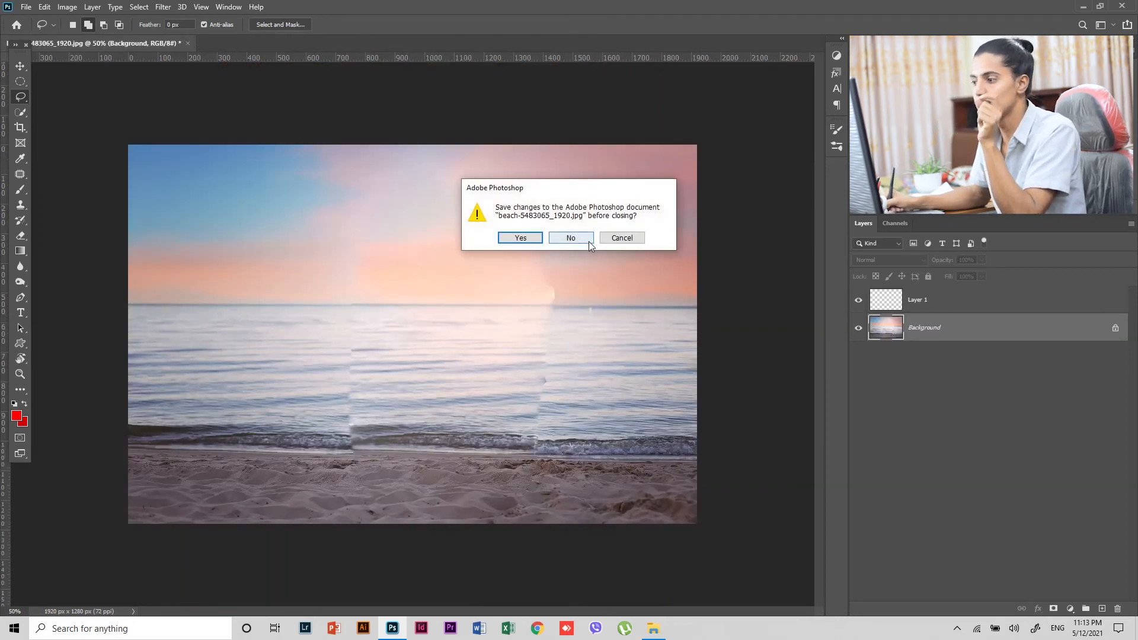
{"action": "left_click", "coordinate": [625, 240]}
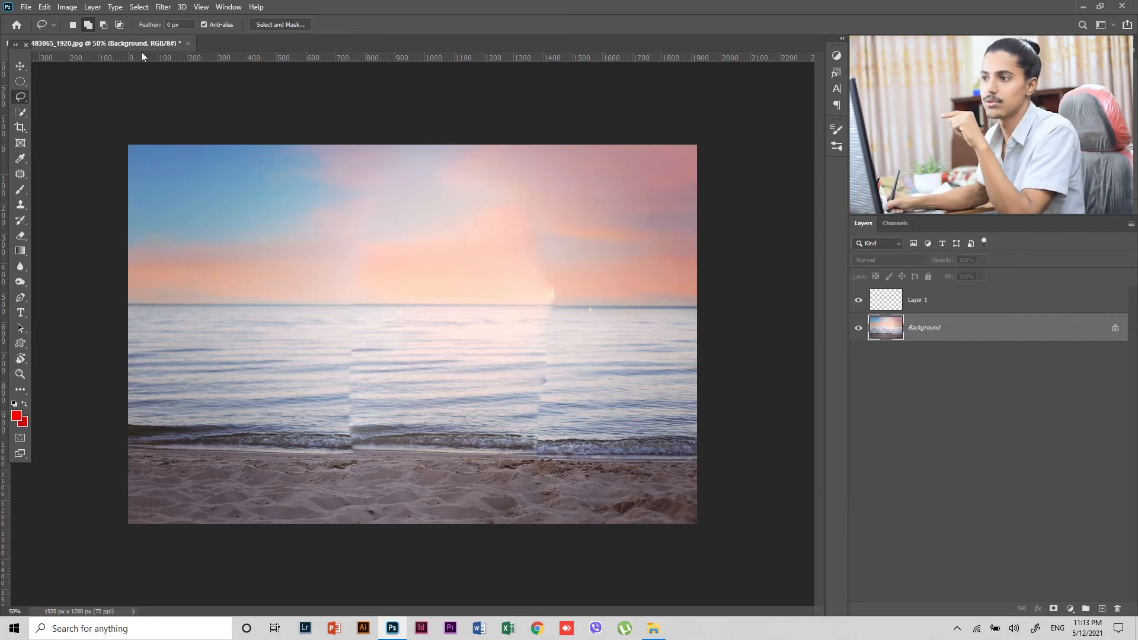
- Select the blue sky tones with Color Range, adding further samples from the upper sky, and deselect the resulting selection
{"action": "left_click", "coordinate": [139, 7]}
{"action": "left_click", "coordinate": [190, 122]}
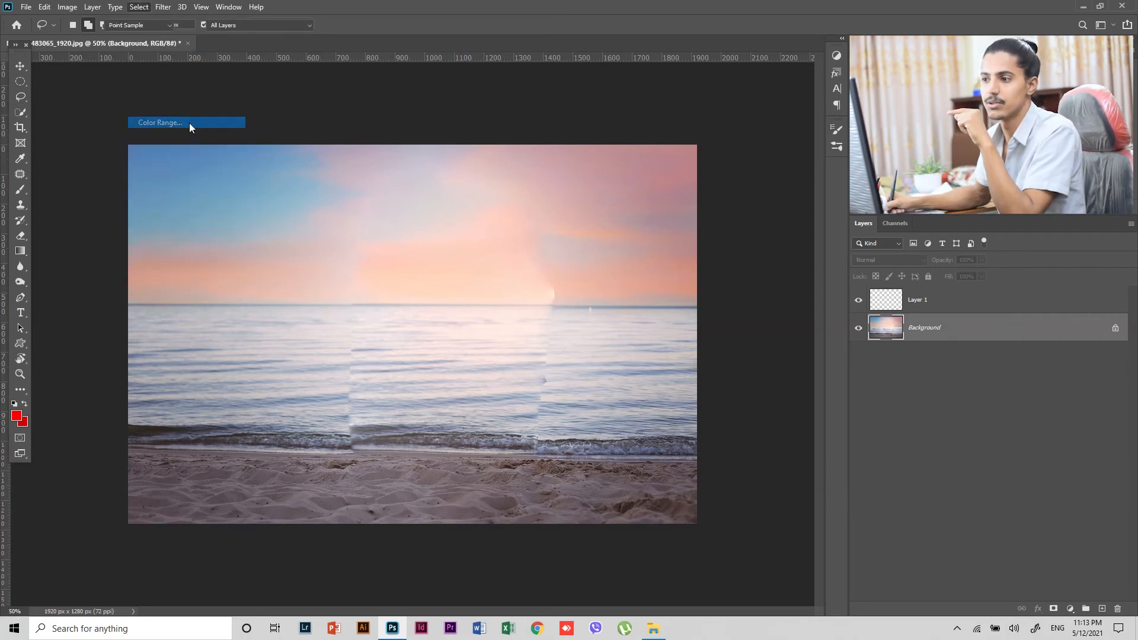
{"action": "left_click", "coordinate": [213, 174]}
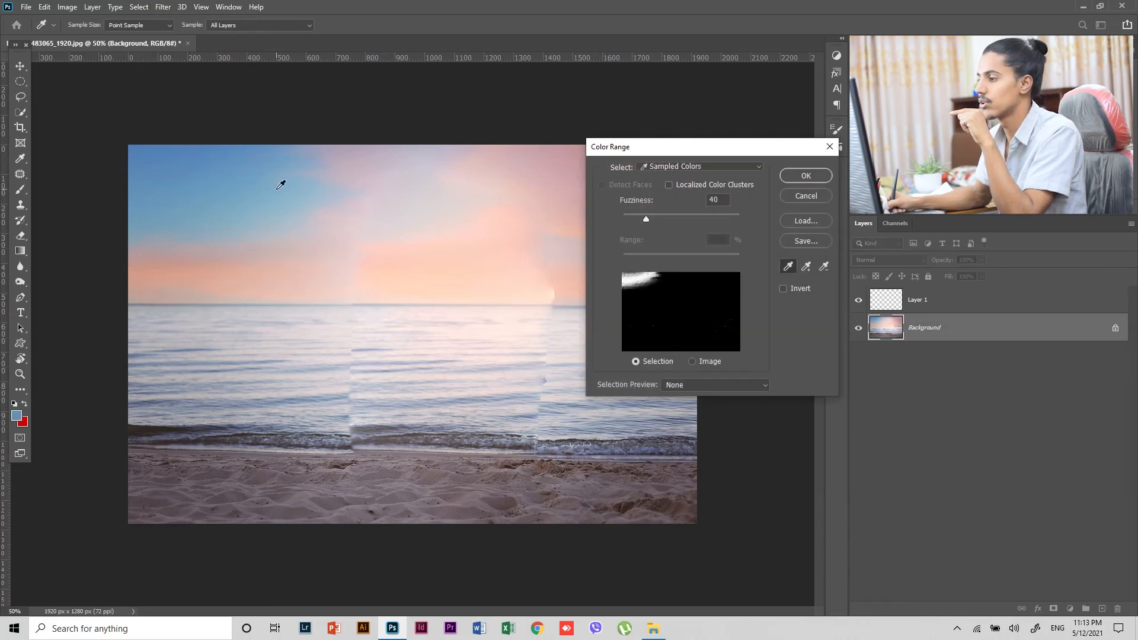
{"action": "left_click", "coordinate": [806, 266]}
{"action": "left_click_drag", "start_coordinate": [250, 174], "coordinate": [339, 185]}
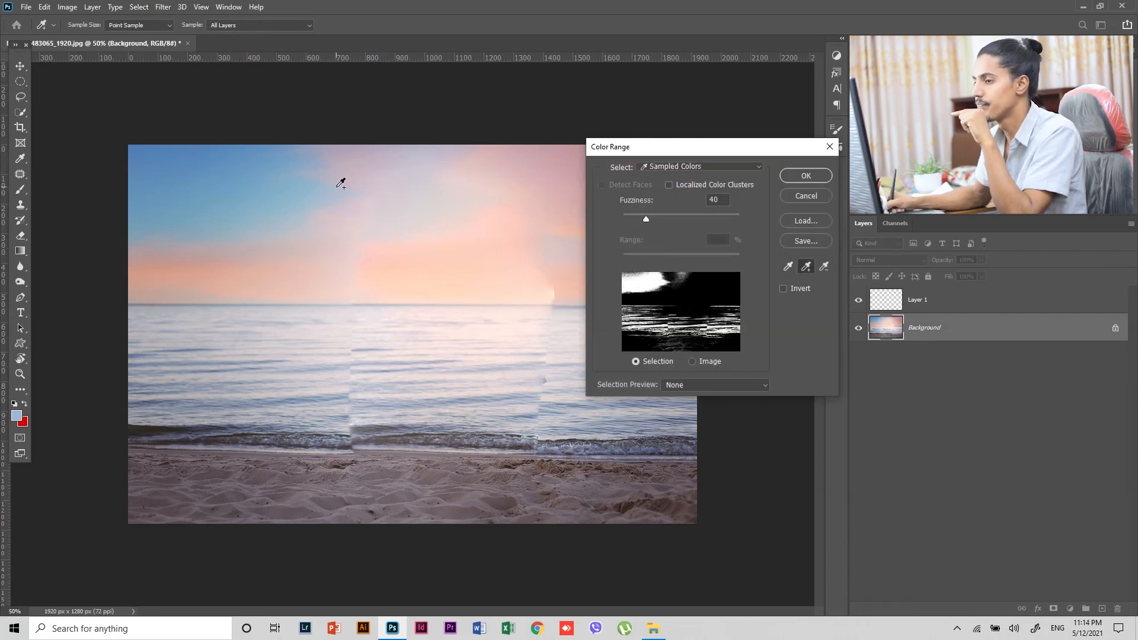
{"action": "left_click", "coordinate": [807, 175]}
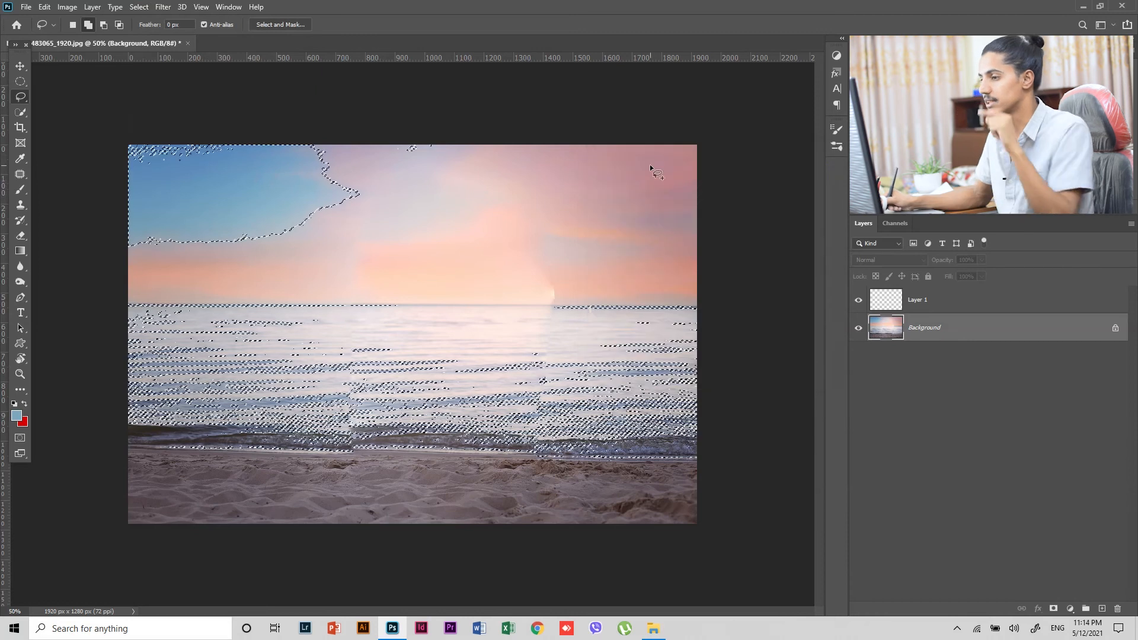
{"action": "key", "text": "ctrl+d"}
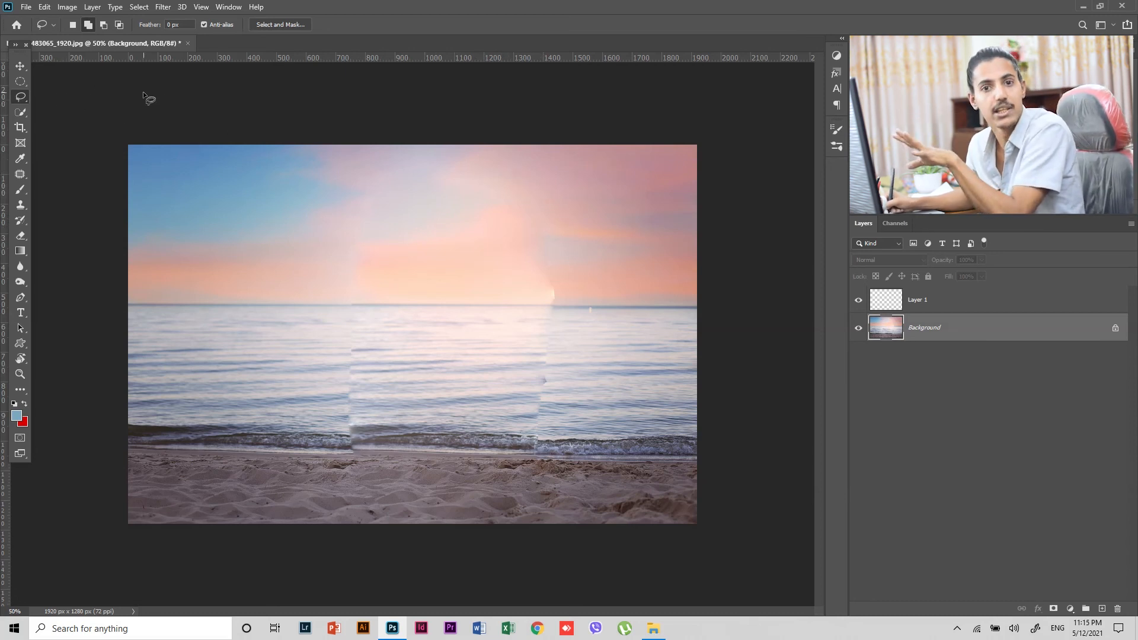
{"action": "left_click", "coordinate": [23, 82]}
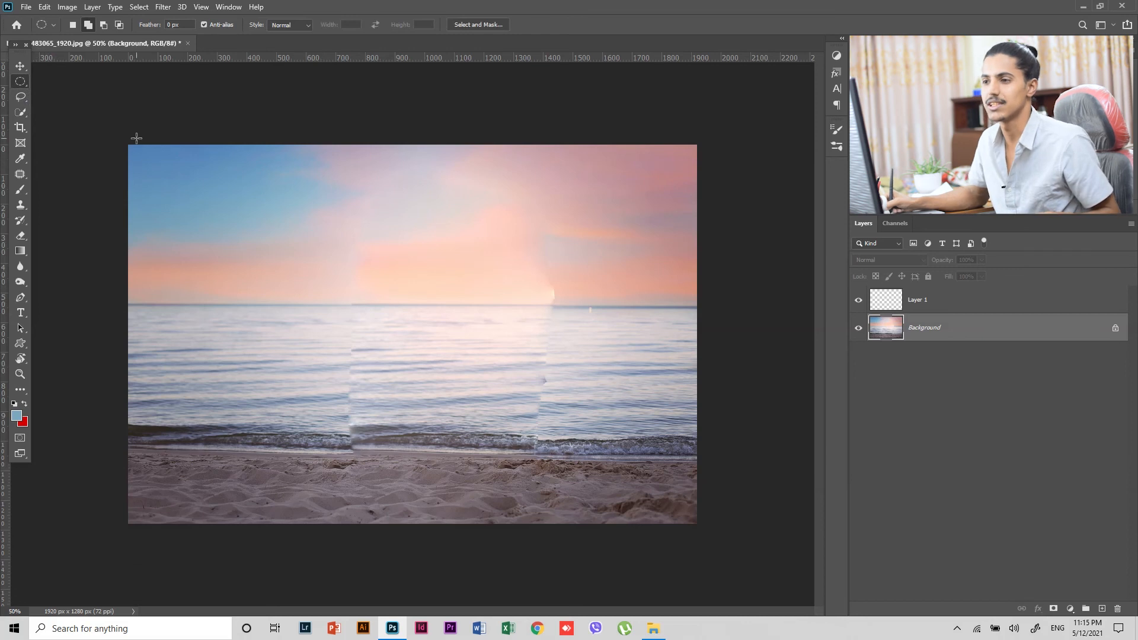
{"action": "left_click", "coordinate": [22, 359]}
{"action": "left_click", "coordinate": [25, 348]}
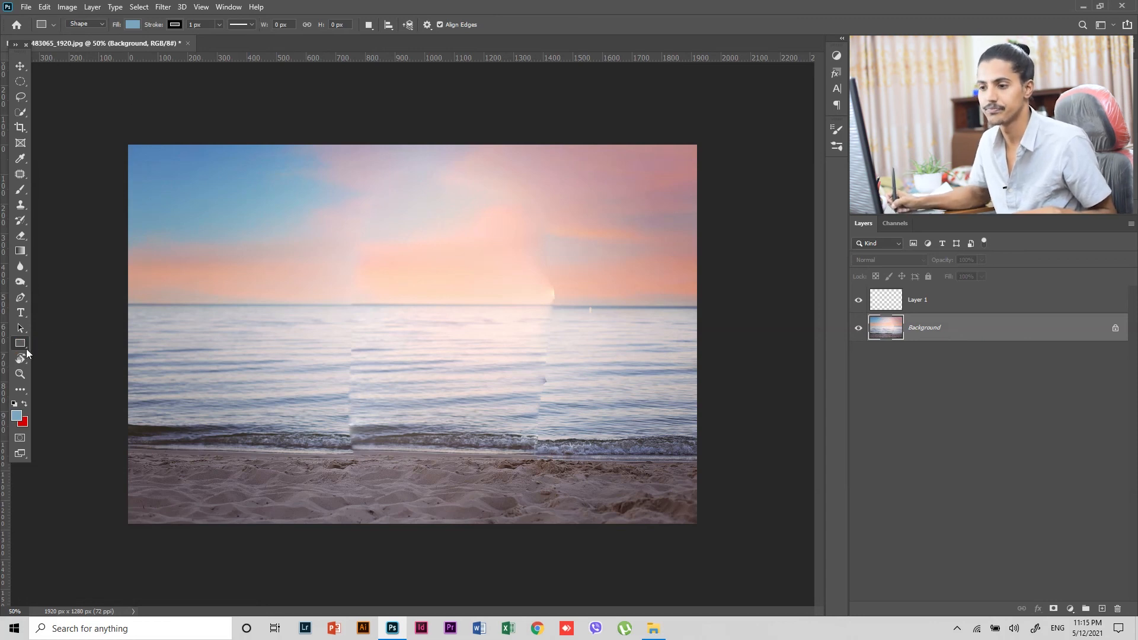
{"action": "right_click", "coordinate": [25, 348]}
- Draw a large circular selection with the Elliptical Marquee tool in the middle of the beach photo, spanning the horizon
{"action": "left_click", "coordinate": [21, 83]}
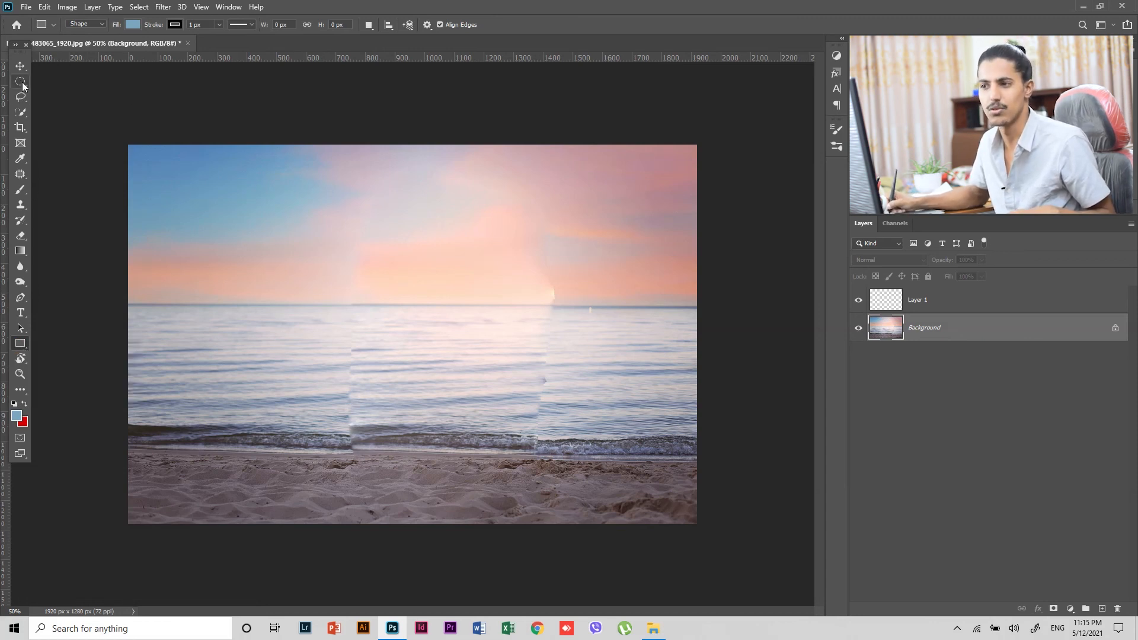
{"action": "key", "text": "shift"}
{"action": "key", "text": "shift"}
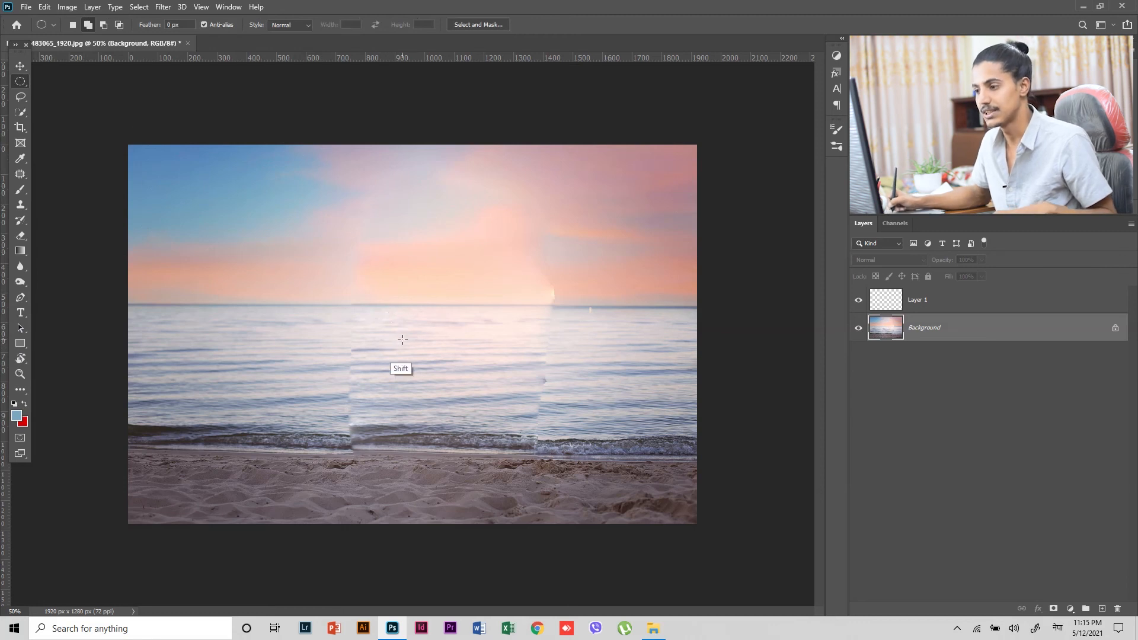
{"action": "left_click_drag", "start_coordinate": [417, 332], "coordinate": [579, 437]}
- Add a new layer above the Background and fill the circular selection with the blue foreground color
{"action": "key", "text": "ctrl+shift+n"}
{"action": "key", "text": "Return"}
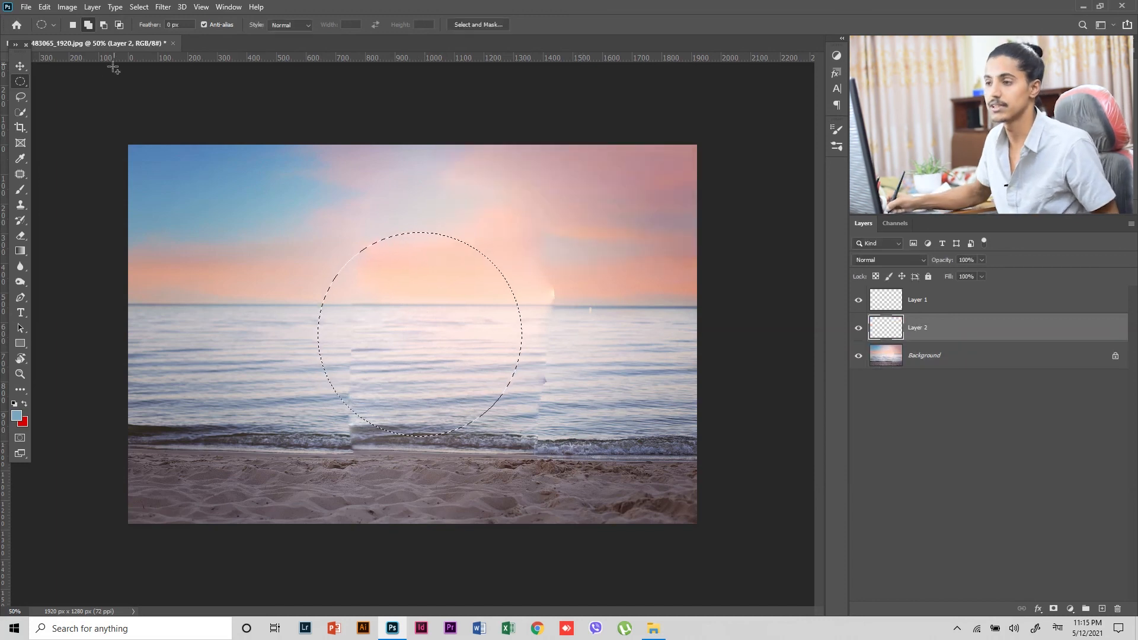
{"action": "key", "text": "alt+BackSpace"}
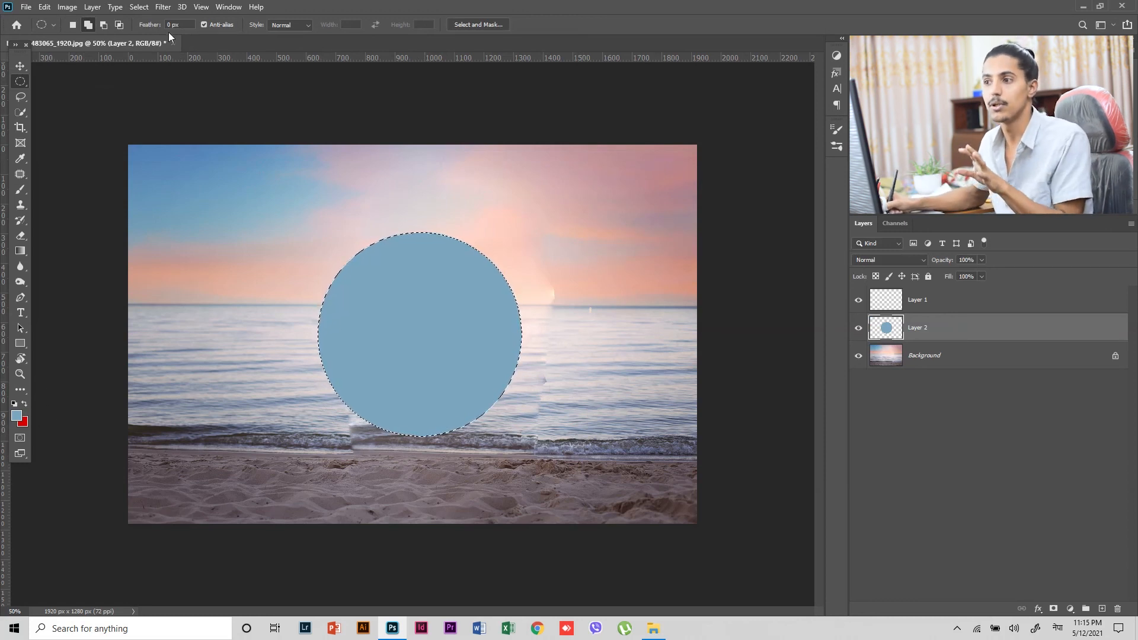
- Contract the circular selection by 20 pixels, delete the fill inside it to leave a ring, and deselect
{"action": "left_click", "coordinate": [140, 7]}
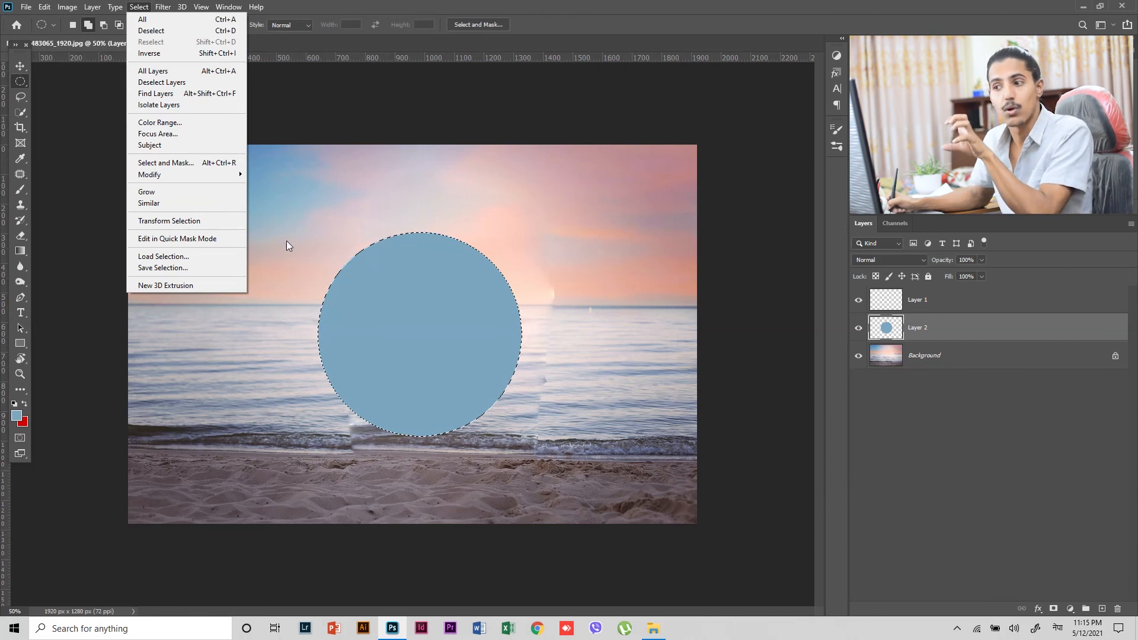
{"action": "mouse_move", "coordinate": [216, 176]}
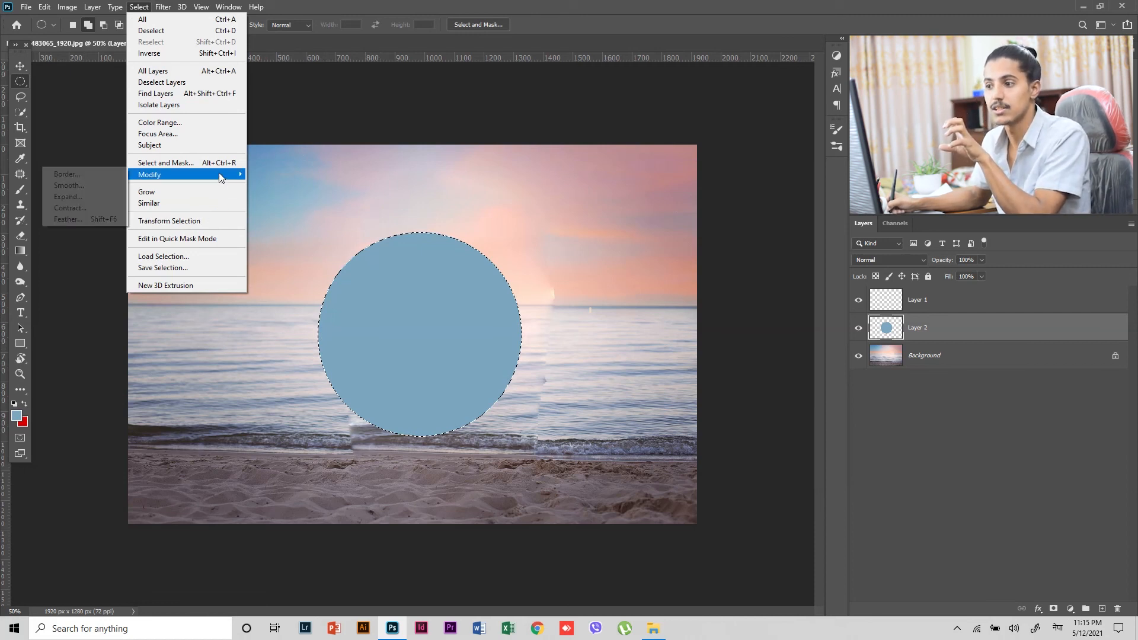
{"action": "left_click", "coordinate": [99, 206]}
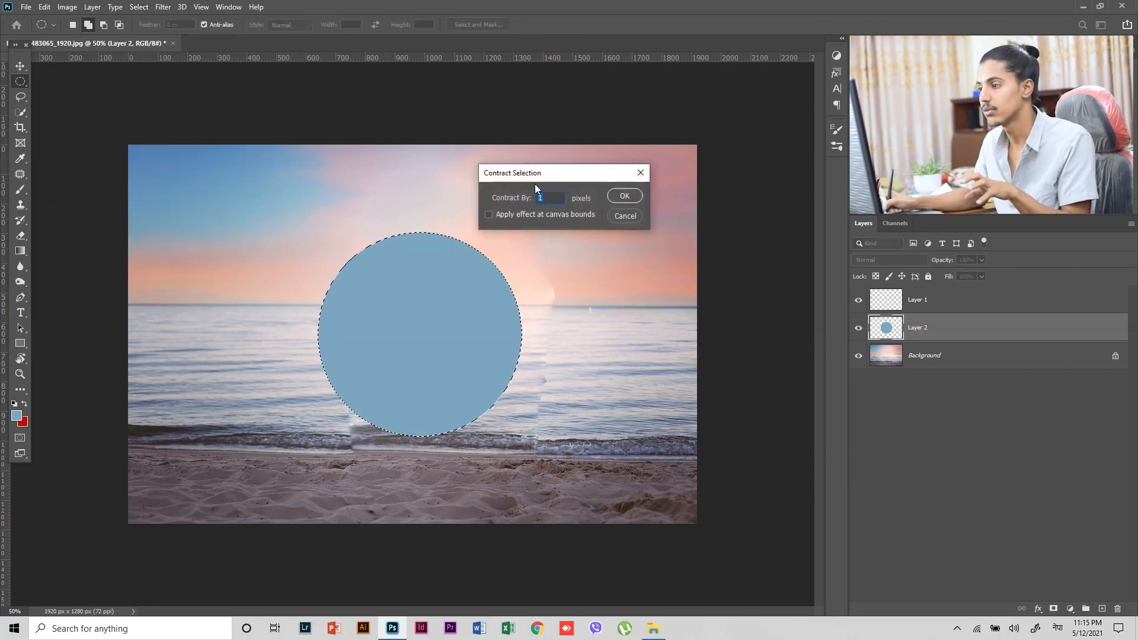
{"action": "type", "text": "20"}
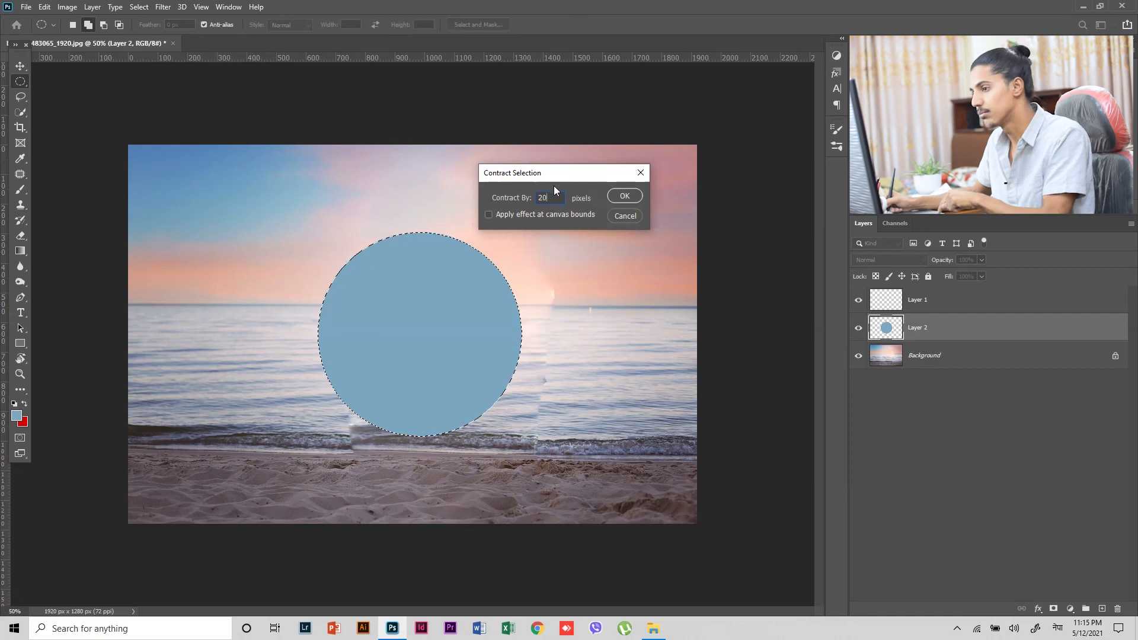
{"action": "left_click", "coordinate": [624, 196]}
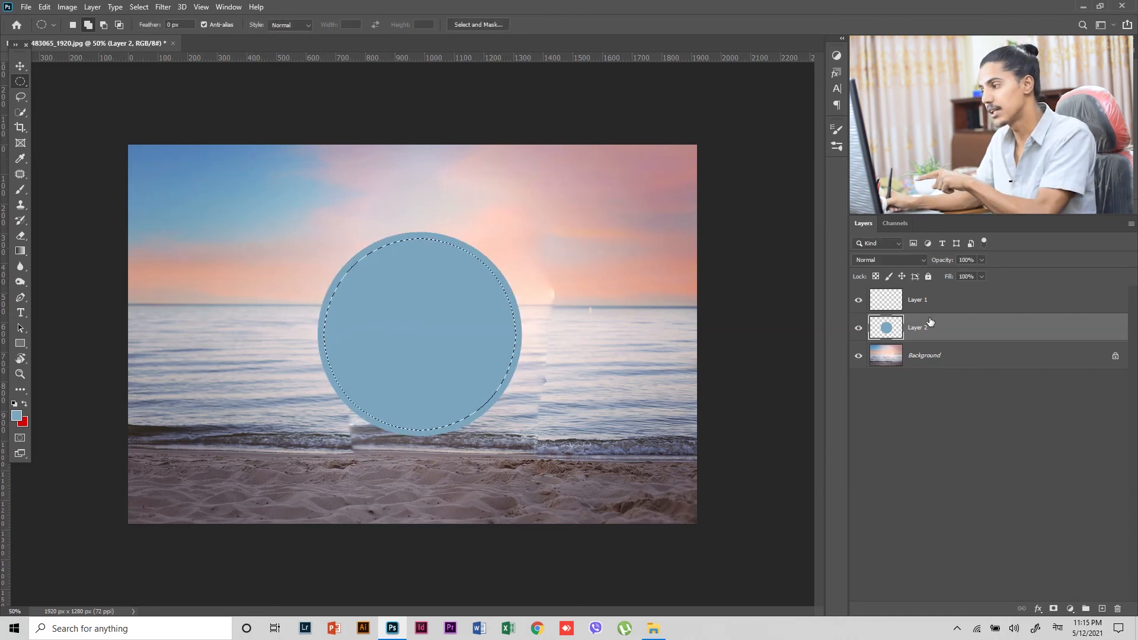
{"action": "key", "text": "Delete"}
{"action": "left_click", "coordinate": [592, 234]}
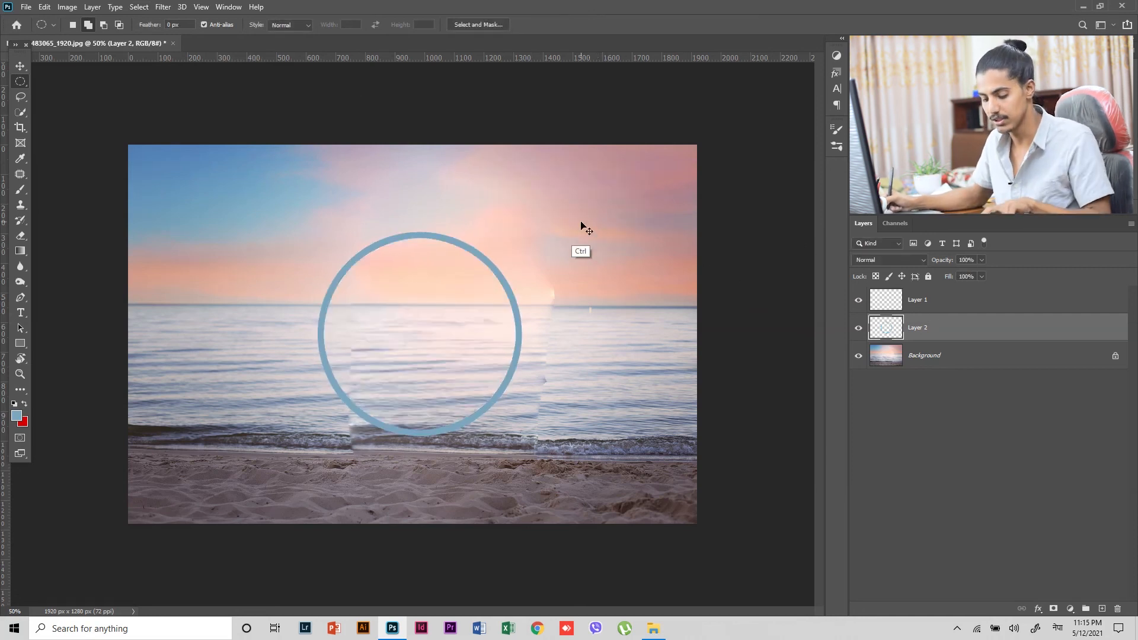
- Move the blue ring to the horizontal middle of the photo, slightly above the image center
{"action": "left_click", "coordinate": [20, 66]}
{"action": "left_click_drag", "start_coordinate": [503, 275], "coordinate": [484, 250]}
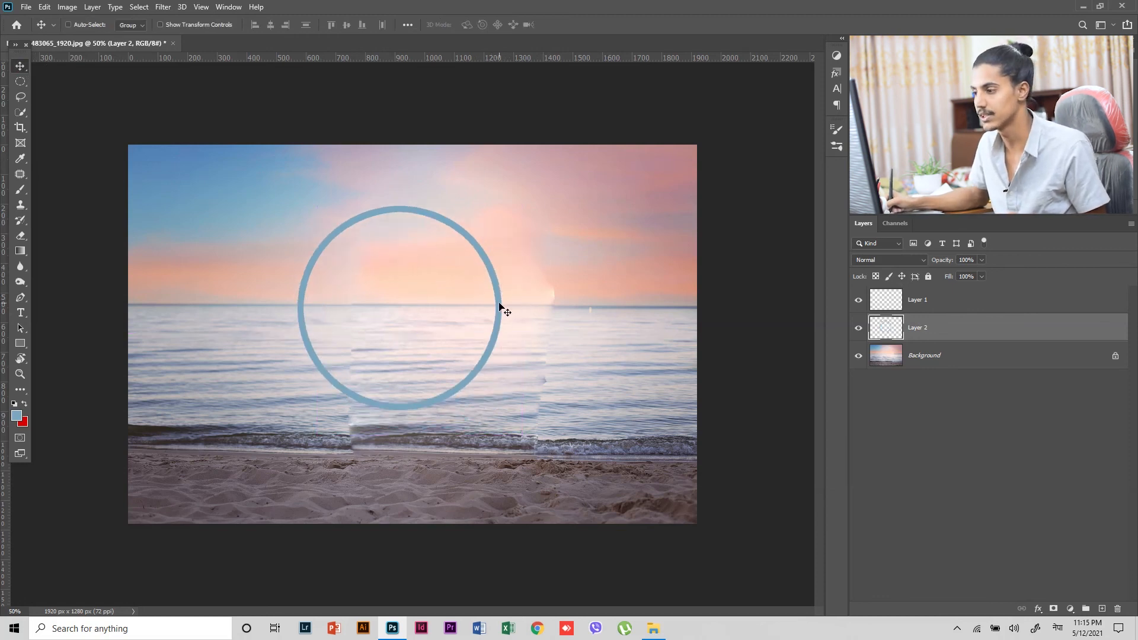
{"action": "left_click_drag", "start_coordinate": [500, 308], "coordinate": [513, 315]}
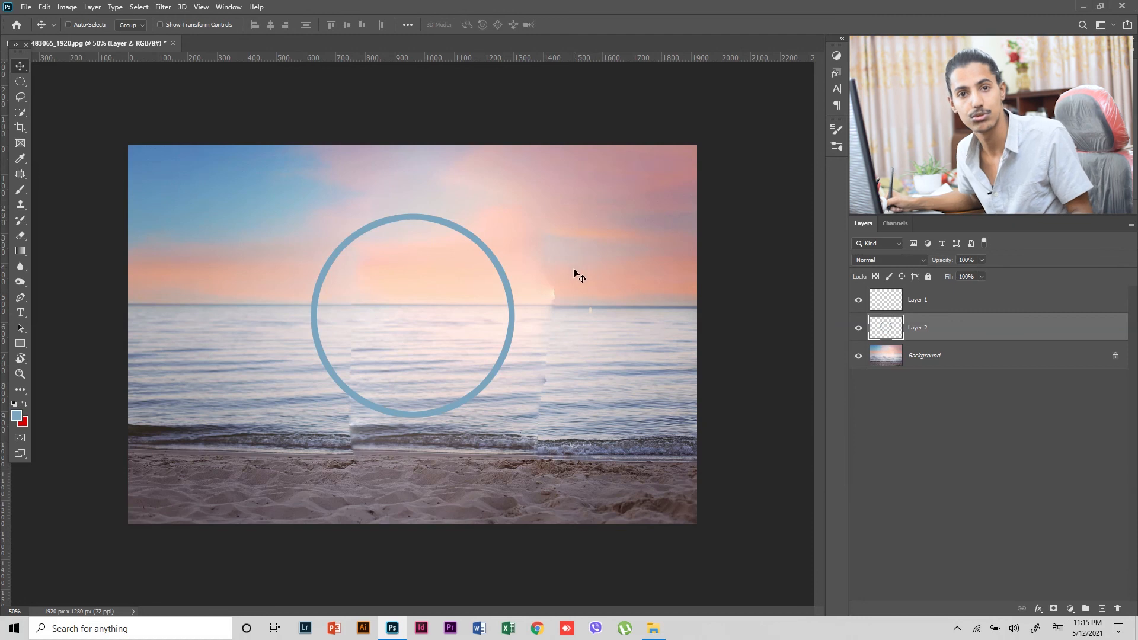